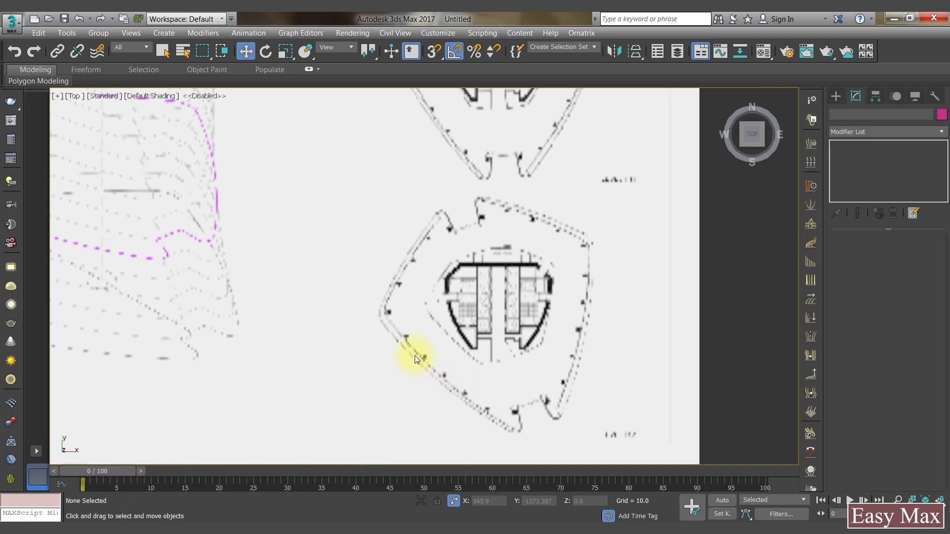
# Examine the floor plans on the reference sheet, especially the outline of the lowest one
pyautogui.scroll(5, 416, 356)
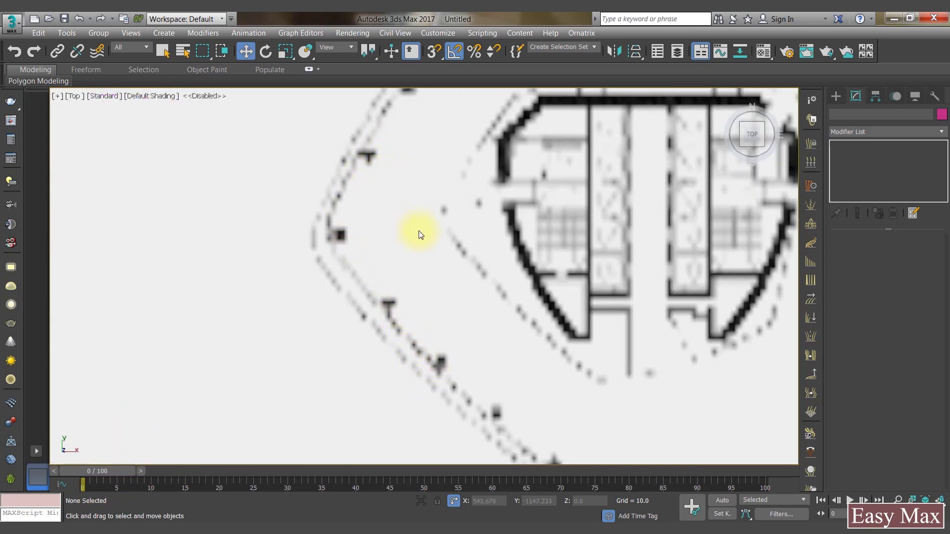
pyautogui.scroll(-6, 419, 232)
pyautogui.moveTo(521, 283); pyautogui.dragTo(492, 307, button='middle')
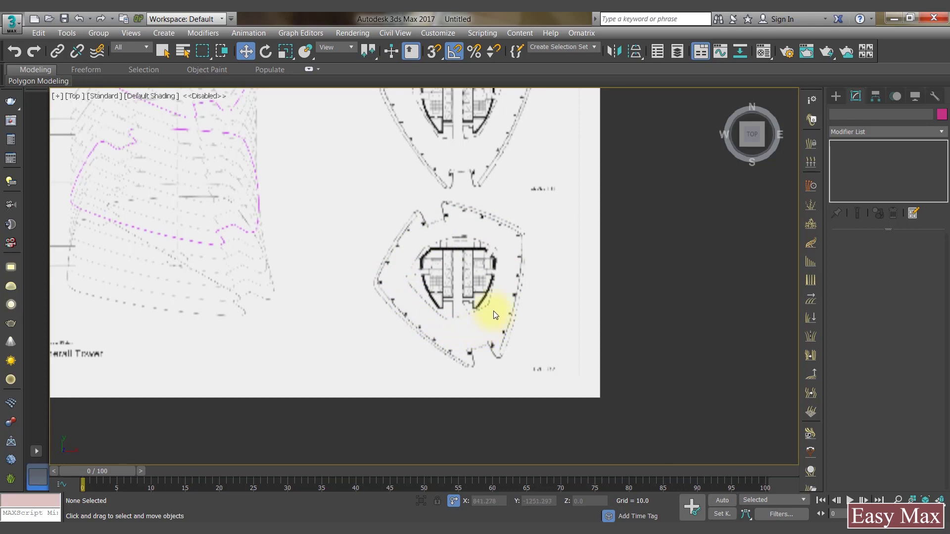
pyautogui.scroll(-2, 487, 324)
pyautogui.scroll(-4, 484, 341)
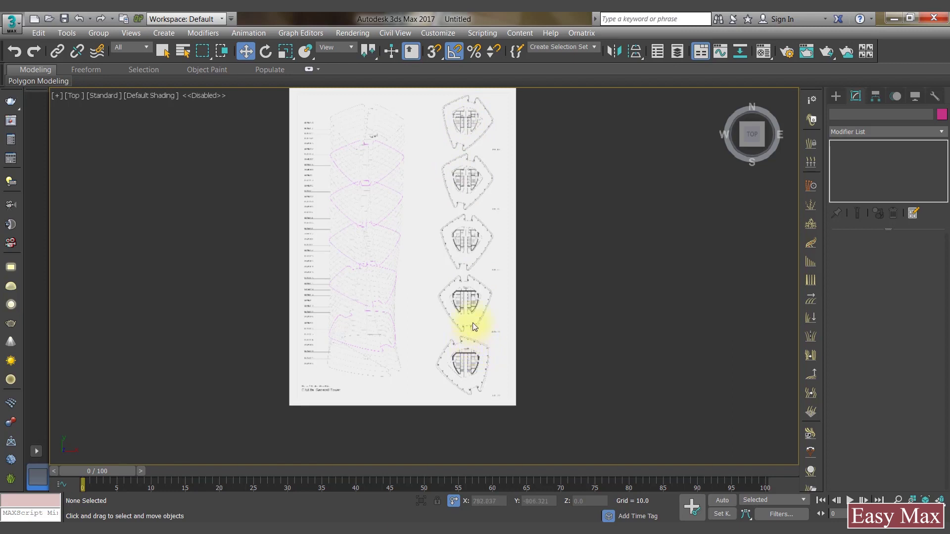
pyautogui.moveTo(467, 360); pyautogui.dragTo(483, 361, button='middle')
# Try tracing the lowest floor plan's outer outline with a Line spline, from its upper notch around to its lower notch
pyautogui.click(835, 96)
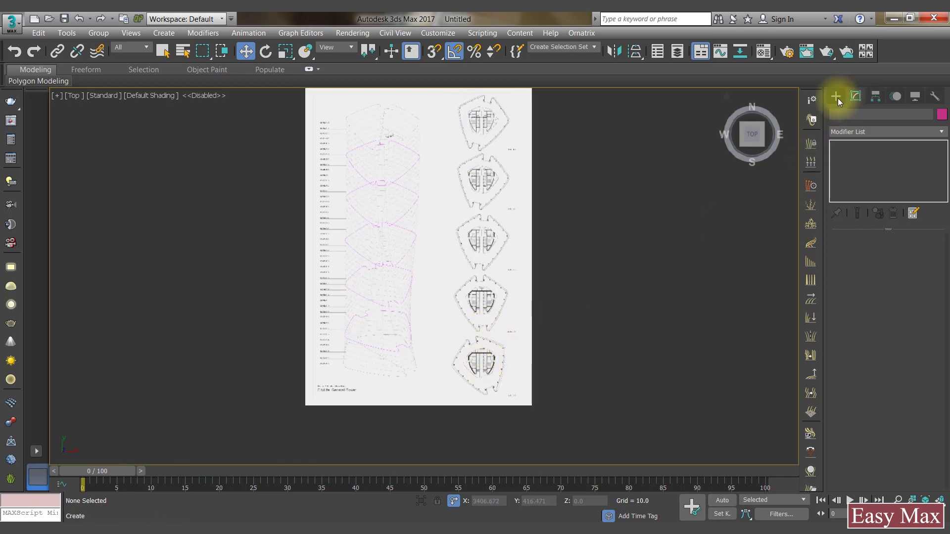
pyautogui.click(851, 114)
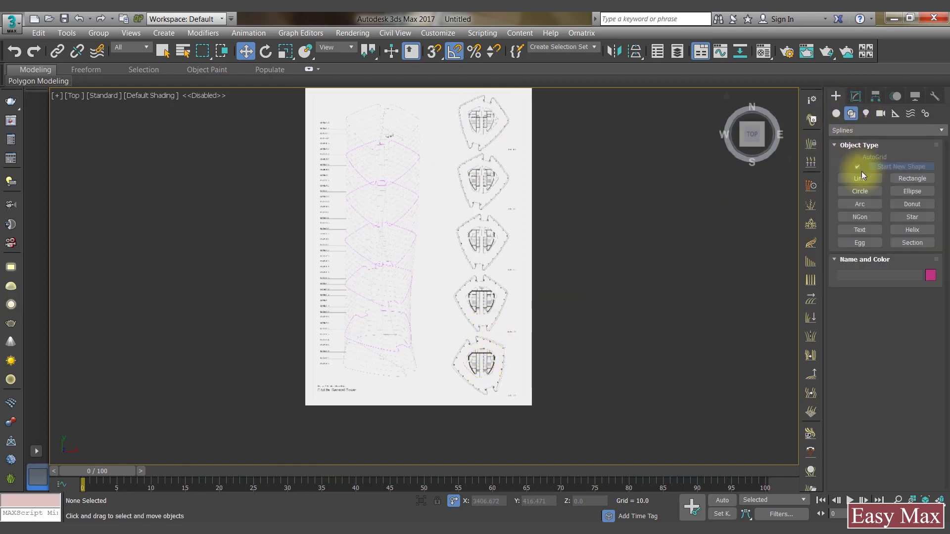
pyautogui.click(849, 179)
pyautogui.scroll(5, 475, 319)
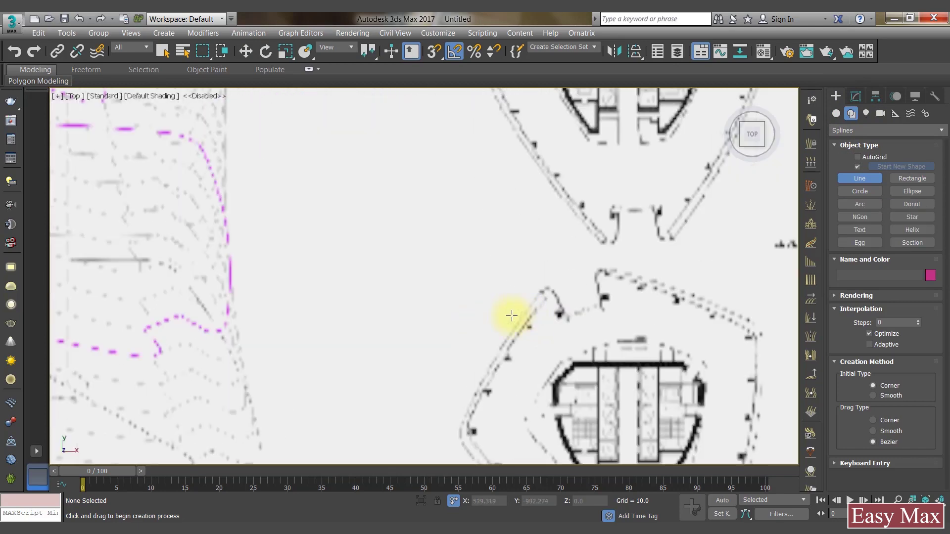
pyautogui.click(552, 283)
pyautogui.click(547, 291)
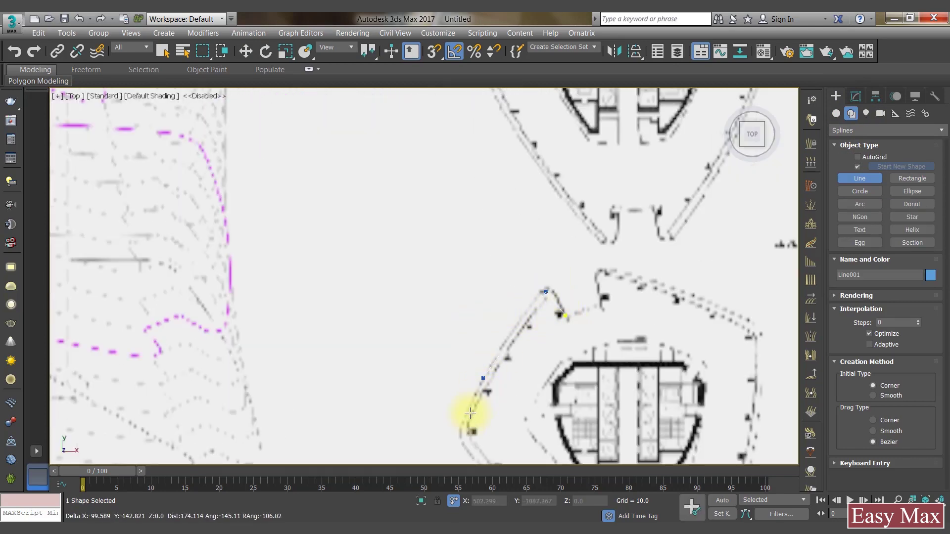
pyautogui.click(465, 428)
pyautogui.moveTo(427, 352); pyautogui.dragTo(361, 199, button='middle')
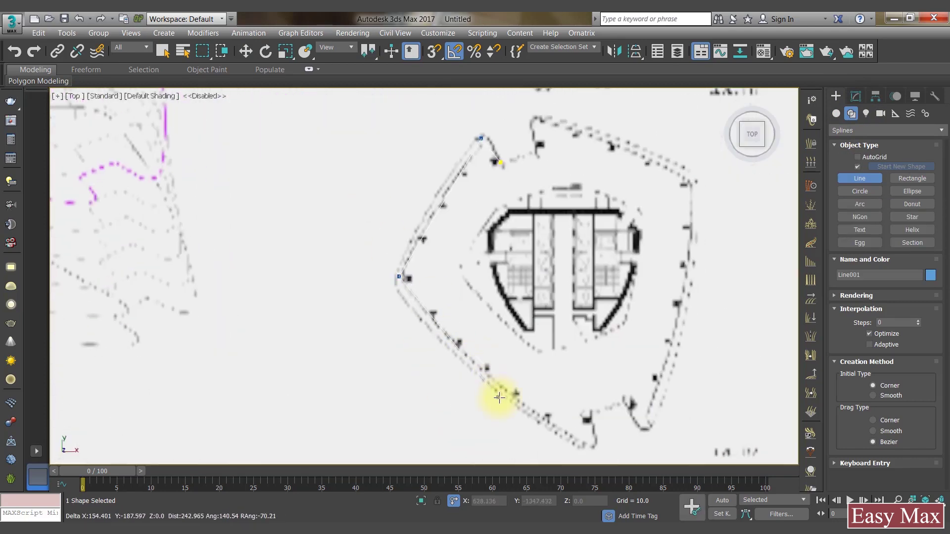
pyautogui.click(596, 444)
pyautogui.click(588, 420)
pyautogui.click(635, 400)
pyautogui.rightClick(681, 388)
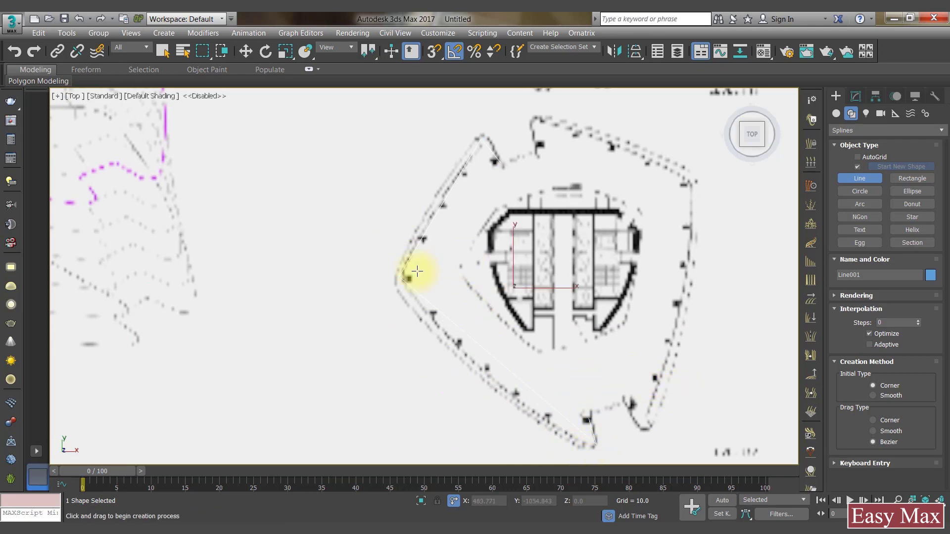
# Move the traced line off the floor plan and delete it
pyautogui.rightClick(418, 253)
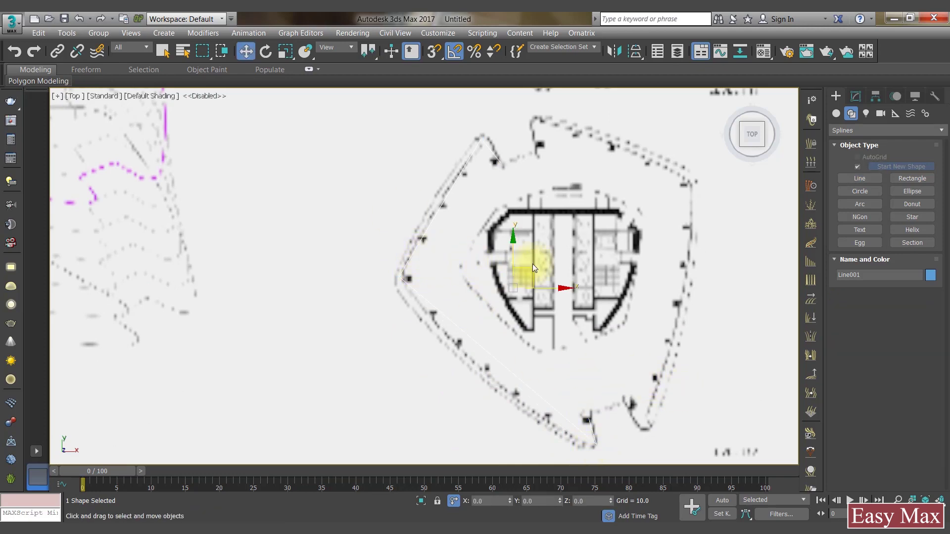
pyautogui.moveTo(555, 290); pyautogui.dragTo(373, 277)
pyautogui.scroll(-5, 470, 277)
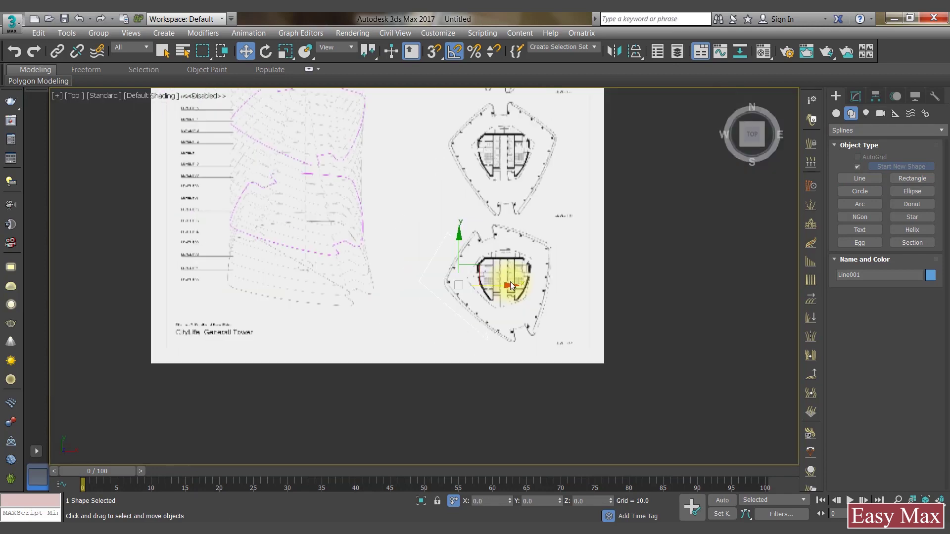
pyautogui.click(514, 284)
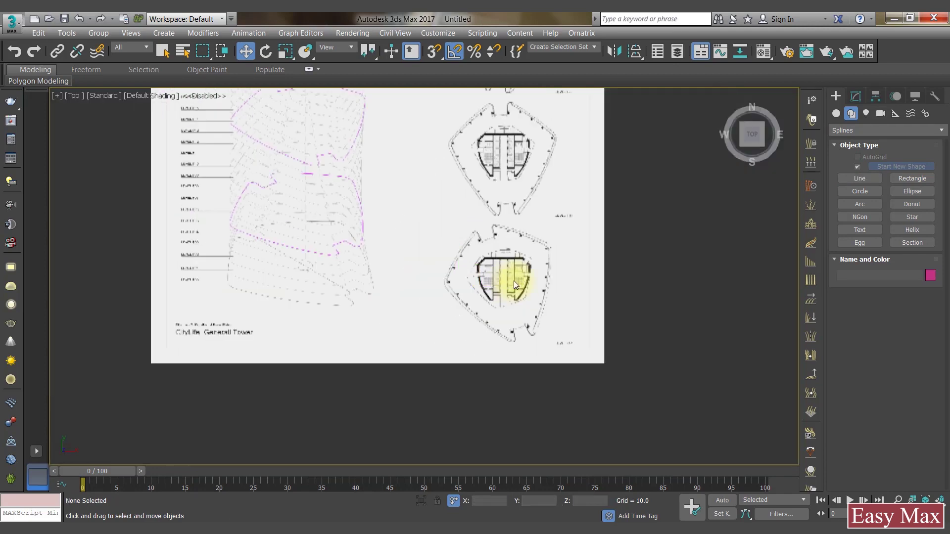
# Create a one-segment plane about 338 long and 247 wide over the lowest floor plan
pyautogui.moveTo(523, 277); pyautogui.dragTo(509, 320, button='middle')
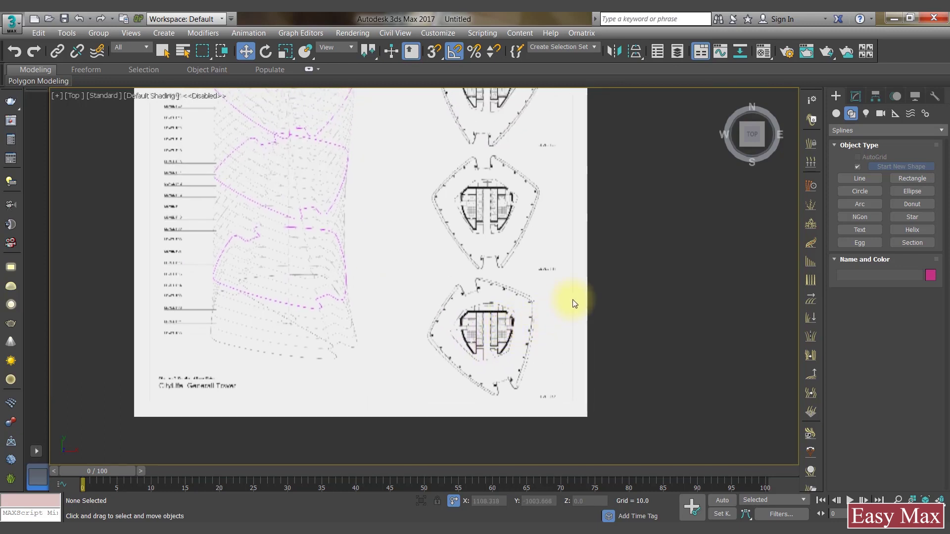
pyautogui.click(834, 116)
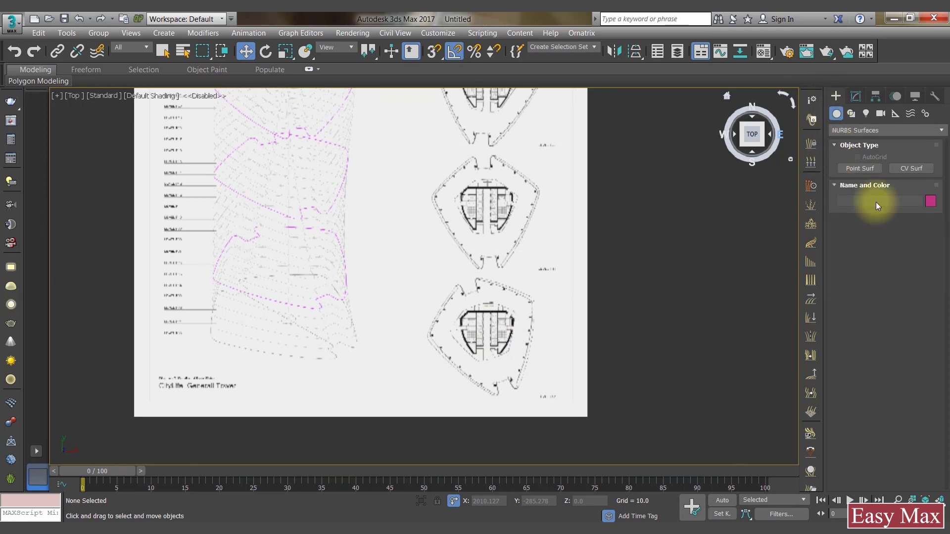
pyautogui.click(849, 136)
pyautogui.click(865, 144)
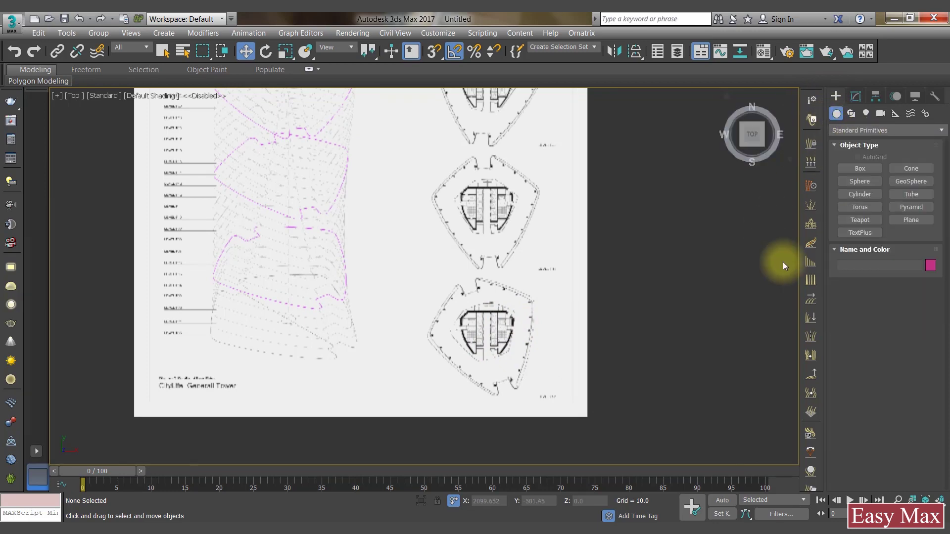
pyautogui.click(909, 221)
pyautogui.moveTo(473, 382); pyautogui.dragTo(529, 306)
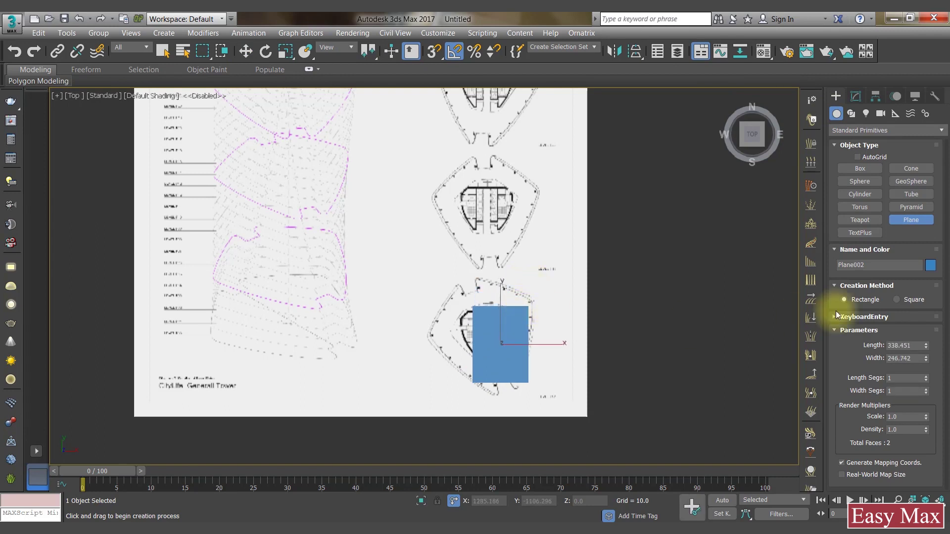
pyautogui.click(855, 97)
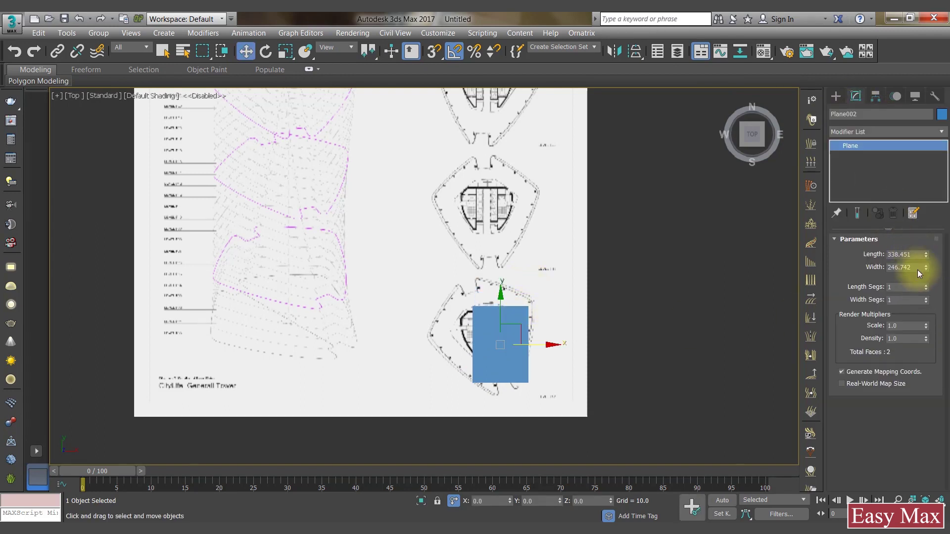
# Convert the new plane to an Editable Poly
pyautogui.hotkey('alt', 'x')
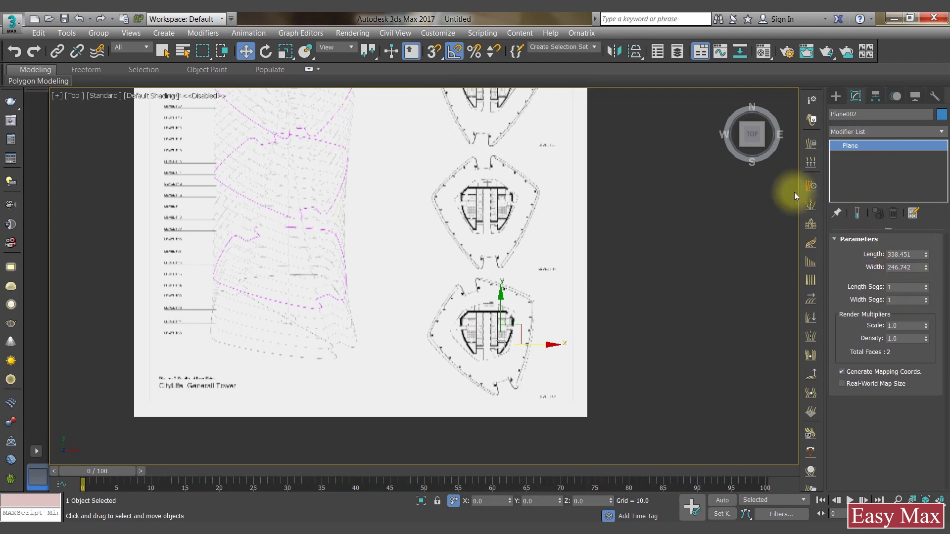
pyautogui.rightClick(504, 350)
pyautogui.moveTo(544, 479)
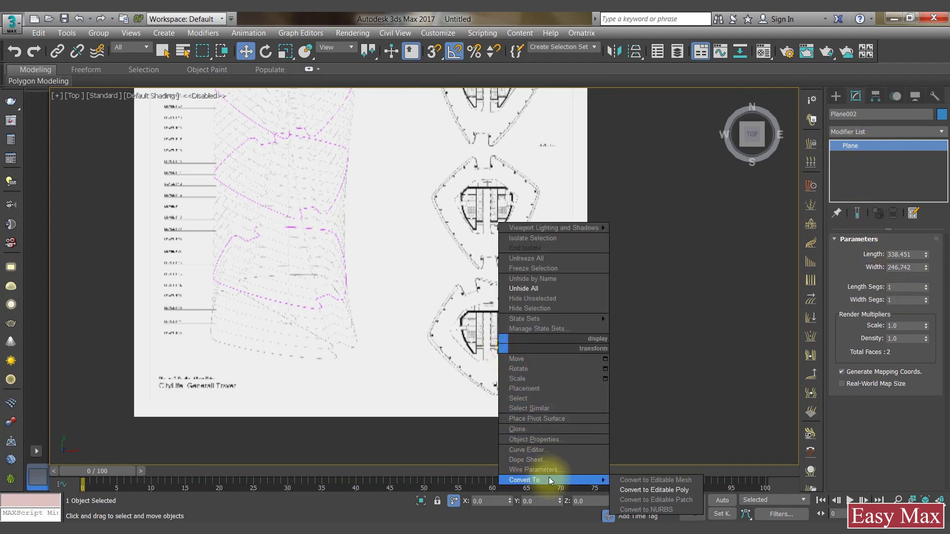
pyautogui.click(655, 491)
pyautogui.hotkey('alt', 'x')
# Enable NURMS subdivision on the plane with 3 display iterations
pyautogui.moveTo(844, 370); pyautogui.dragTo(862, 216)
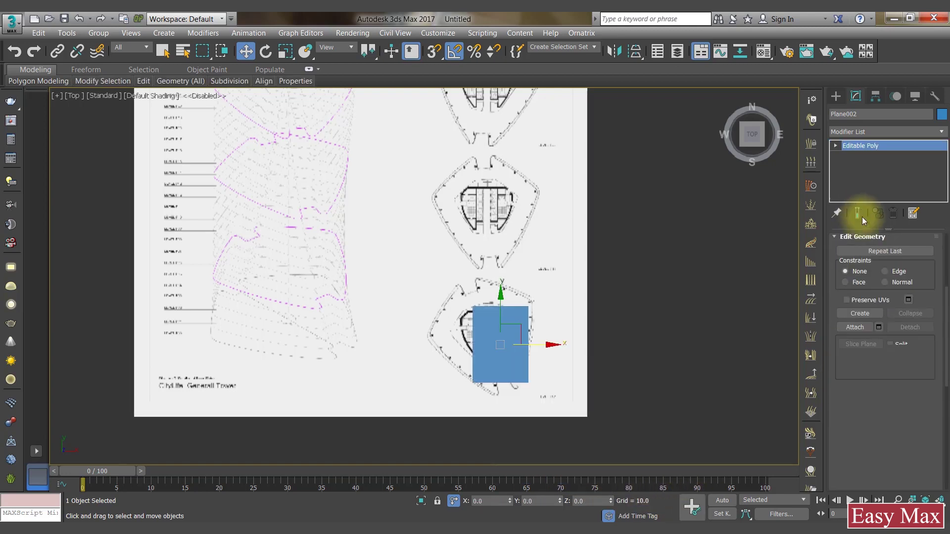
pyautogui.moveTo(928, 368); pyautogui.dragTo(937, 237)
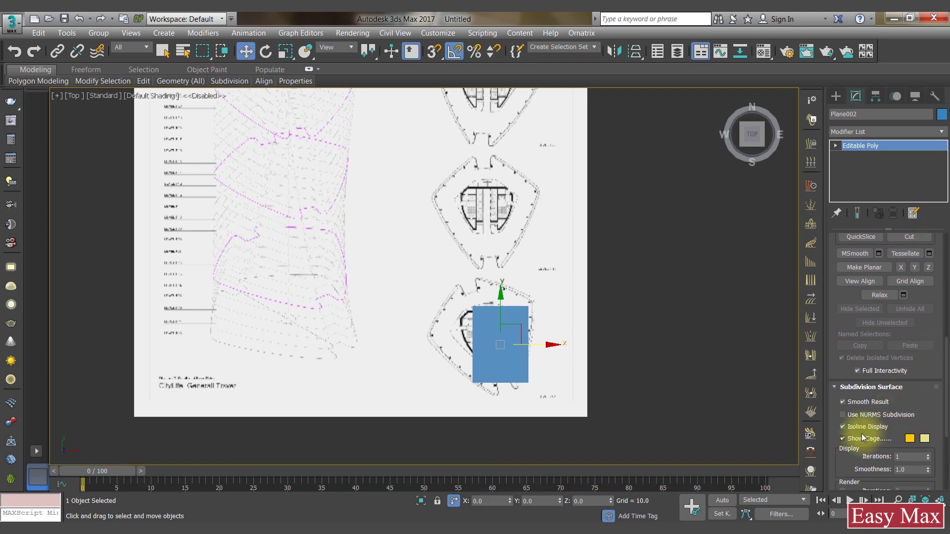
pyautogui.hotkey('alt', 'x')
pyautogui.click(859, 416)
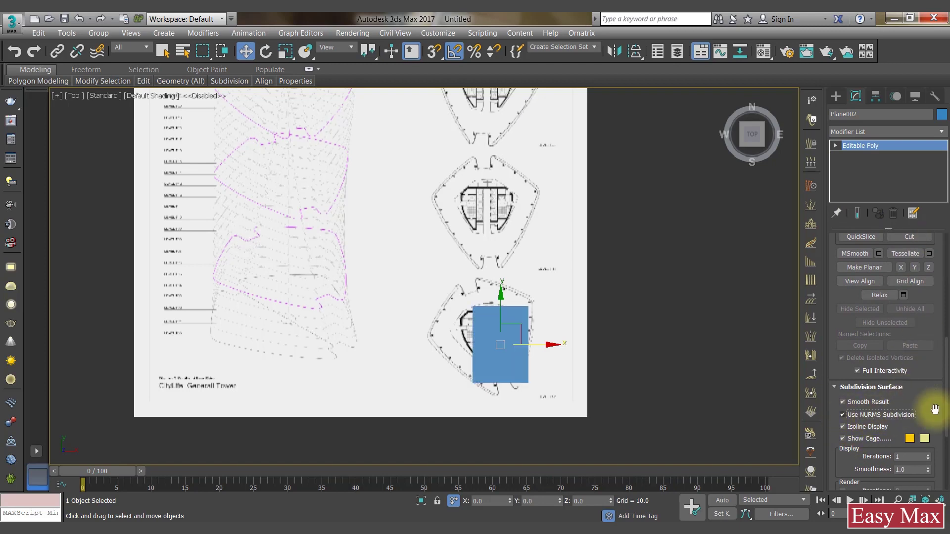
pyautogui.scroll(-2, 926, 361)
pyautogui.click(928, 403)
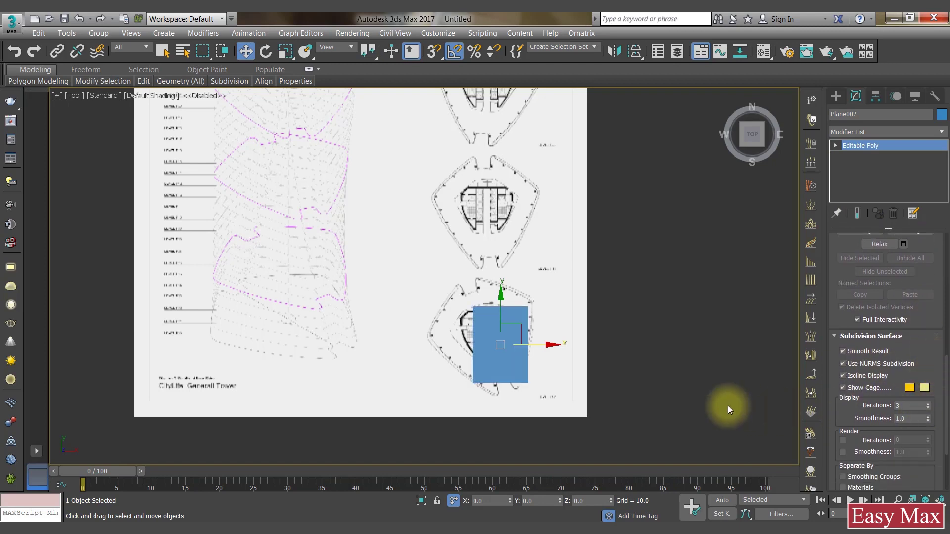
# Shift the plane slightly over the lowest floor plan and rotate it counter-clockwise towards the plan's slanted orientation
pyautogui.moveTo(568, 349); pyautogui.dragTo(534, 350, button='middle')
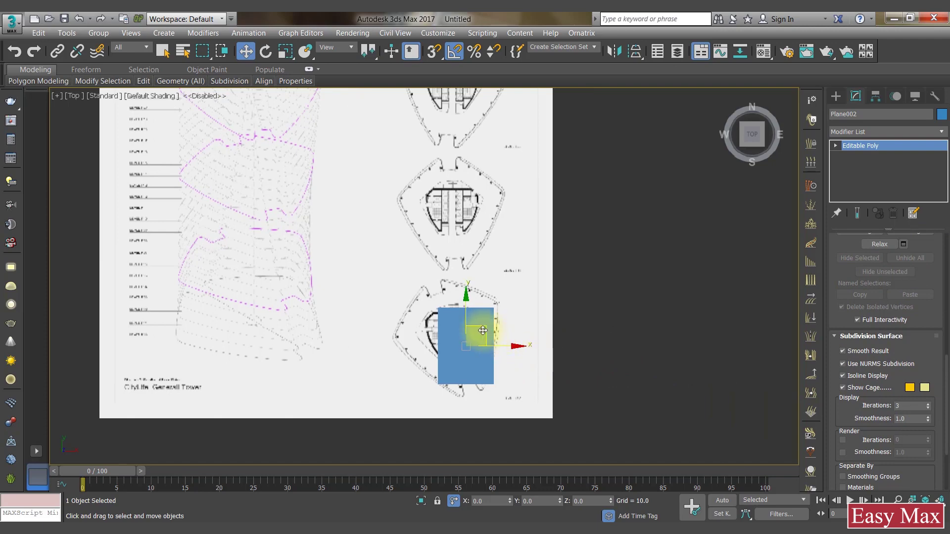
pyautogui.moveTo(483, 331); pyautogui.dragTo(480, 330)
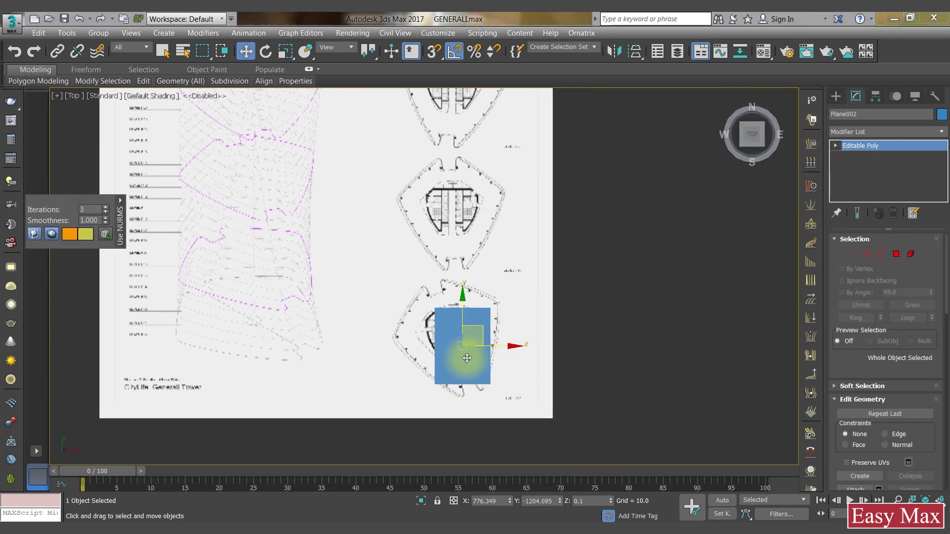
pyautogui.scroll(8, 451, 346)
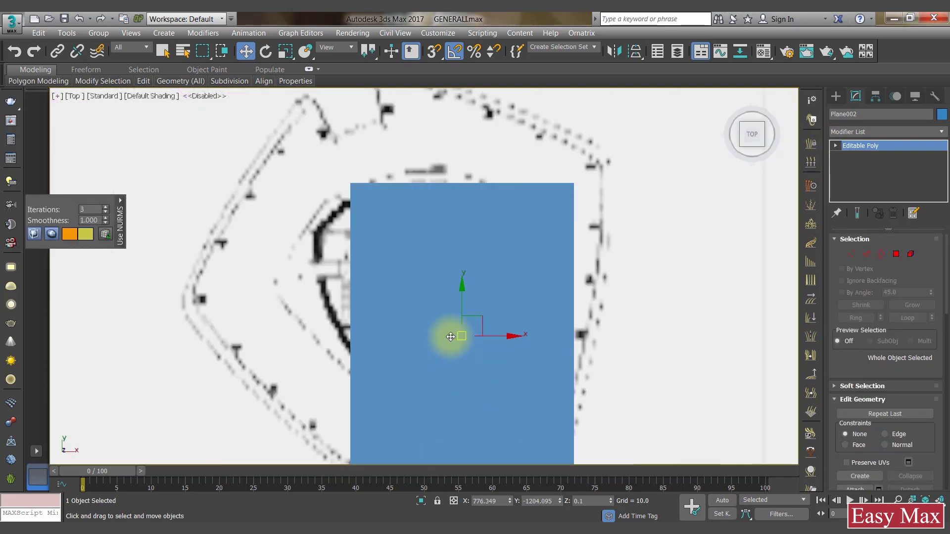
pyautogui.scroll(-3, 450, 336)
pyautogui.press('e')
pyautogui.moveTo(483, 297); pyautogui.dragTo(452, 301)
pyautogui.press('w')
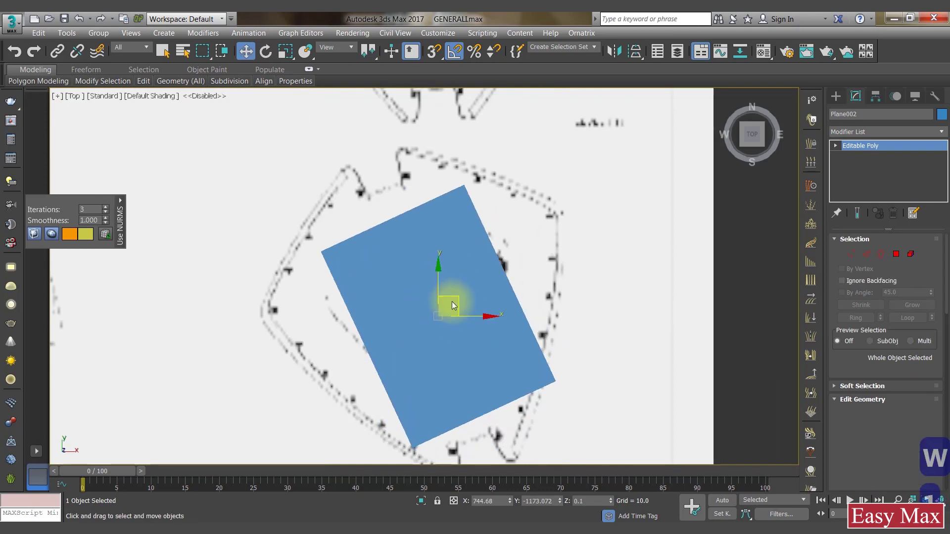
# Move the plane's two upper vertices onto the floor plan's upper-right and far-left outline corners
pyautogui.press('1')
pyautogui.moveTo(248, 180); pyautogui.dragTo(476, 265)
pyautogui.moveTo(408, 209); pyautogui.dragTo(418, 235)
pyautogui.moveTo(456, 206); pyautogui.dragTo(579, 200)
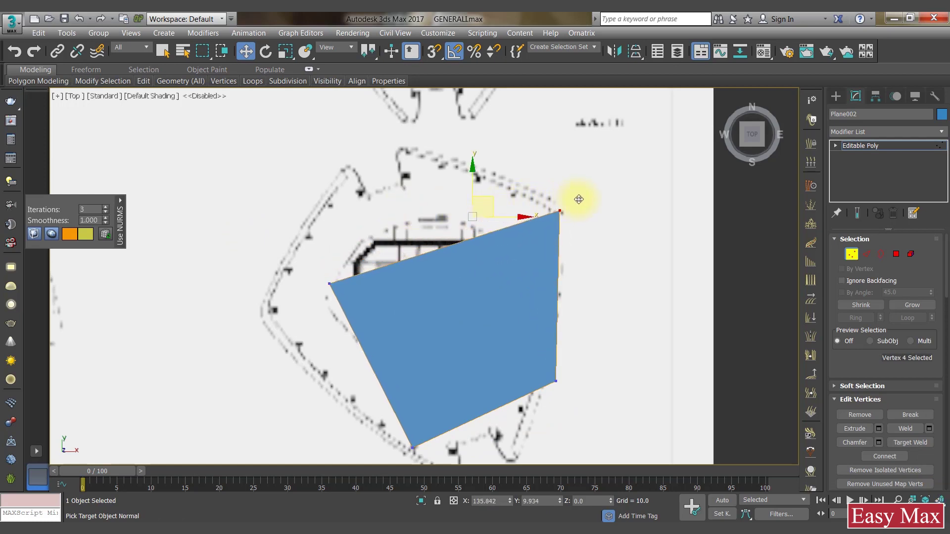
pyautogui.moveTo(279, 265); pyautogui.dragTo(379, 336)
pyautogui.moveTo(348, 267); pyautogui.dragTo(281, 300)
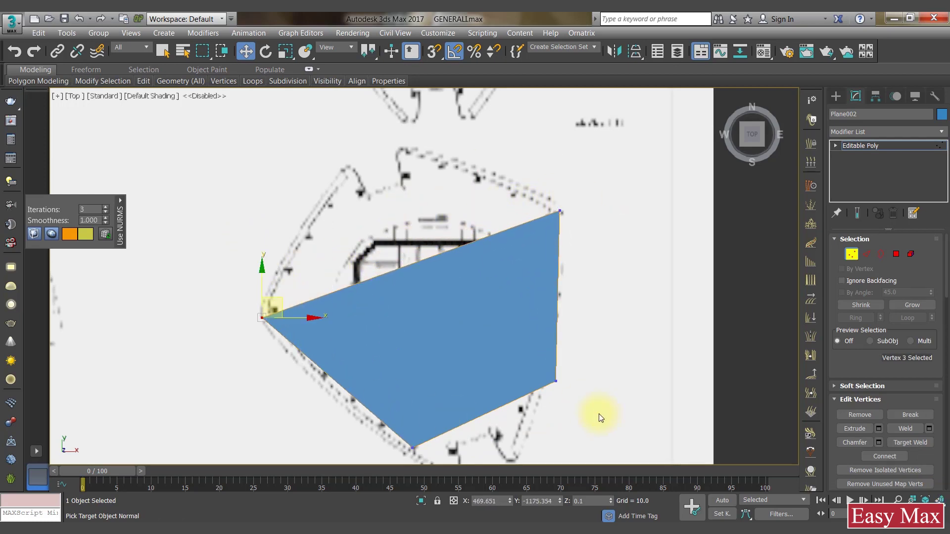
# Move the plane's two lower vertices onto the outline, just below the plan's upper-right and far-left corners
pyautogui.click(556, 381)
pyautogui.moveTo(568, 366); pyautogui.dragTo(576, 263)
pyautogui.click(413, 446)
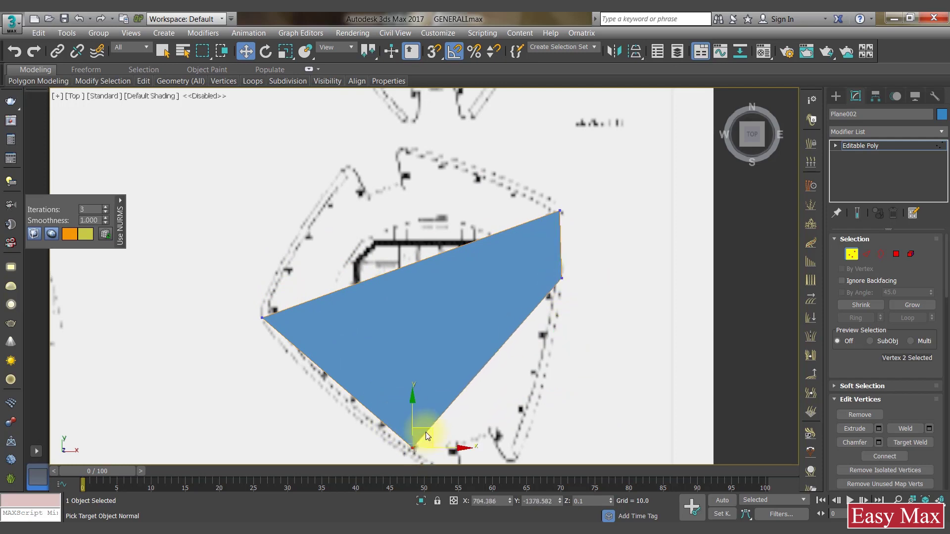
pyautogui.moveTo(426, 433); pyautogui.dragTo(322, 353)
# Extend the plane's lower edge downward across the floor plan to add a second polygon strip
pyautogui.press('2')
pyautogui.click(447, 317)
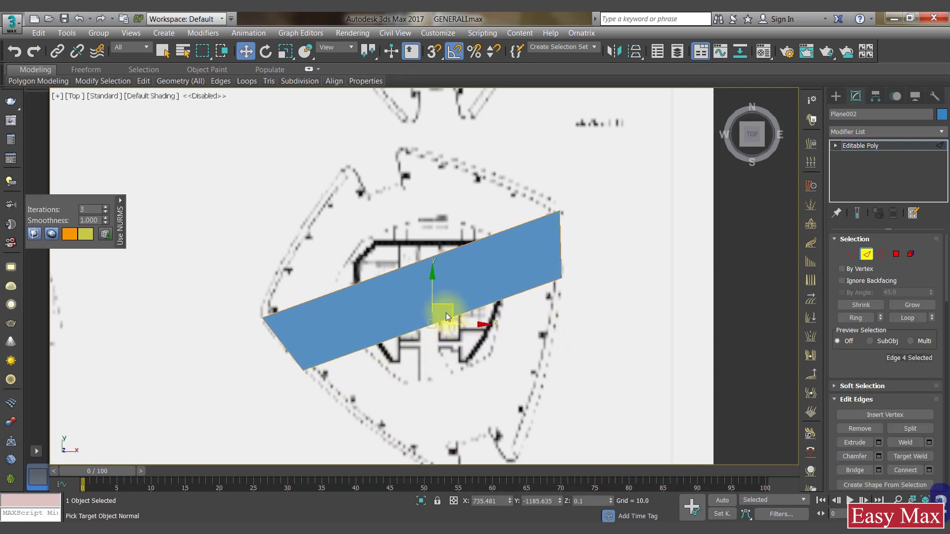
pyautogui.keyDown('shift'); pyautogui.moveTo(449, 312); pyautogui.dragTo(462, 349); pyautogui.keyUp('shift')
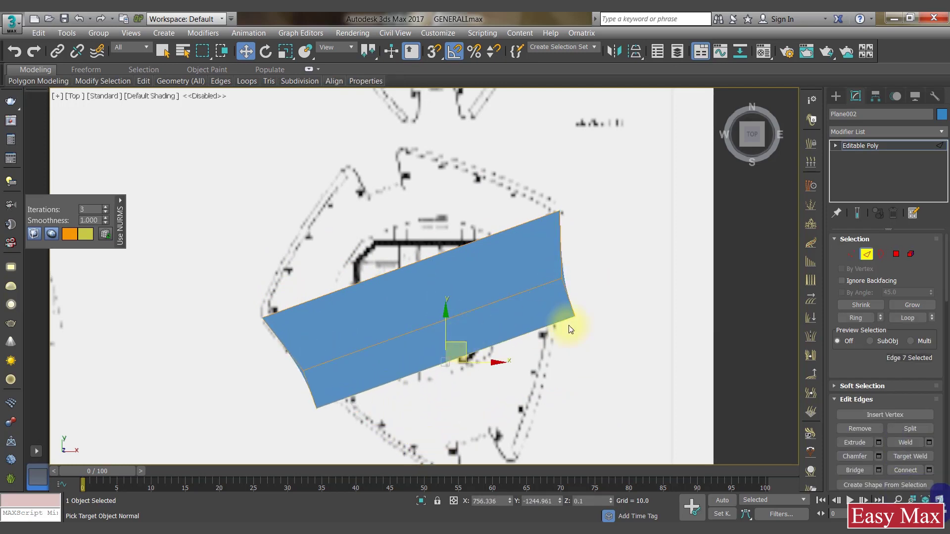
# Move the mesh's bottom-right and middle-right vertices onto the floor plan's right outline
pyautogui.press('1')
pyautogui.click(574, 316)
pyautogui.moveTo(576, 329); pyautogui.dragTo(571, 338)
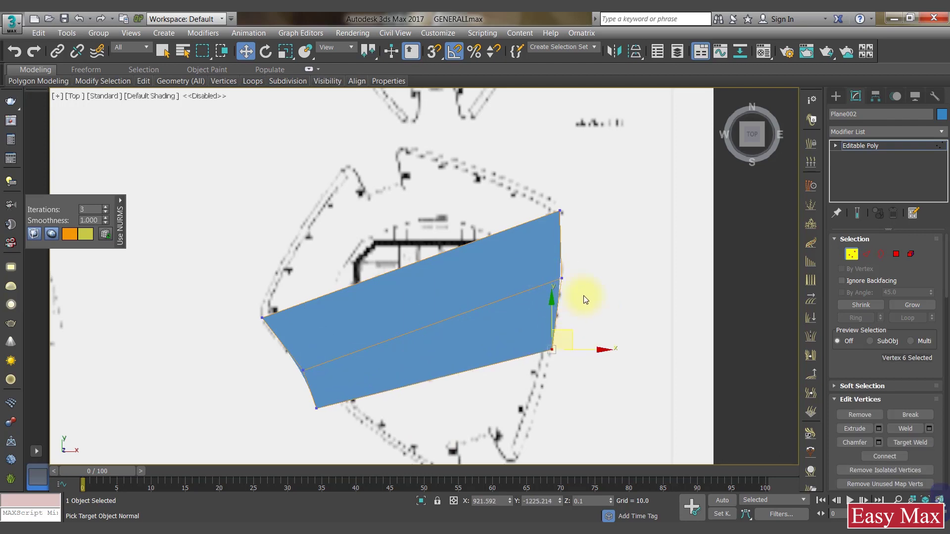
pyautogui.click(562, 278)
pyautogui.moveTo(581, 272); pyautogui.dragTo(584, 272)
# Fit the two lower left-side vertices to the plan's left outline and raise the bottom-right vertex along the right outline
pyautogui.click(317, 407)
pyautogui.moveTo(318, 402); pyautogui.dragTo(340, 394)
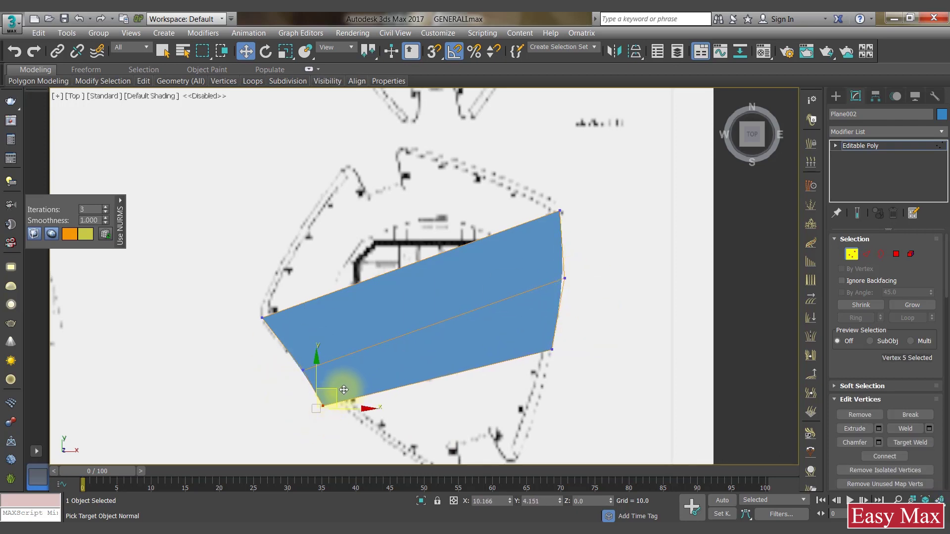
pyautogui.click(303, 370)
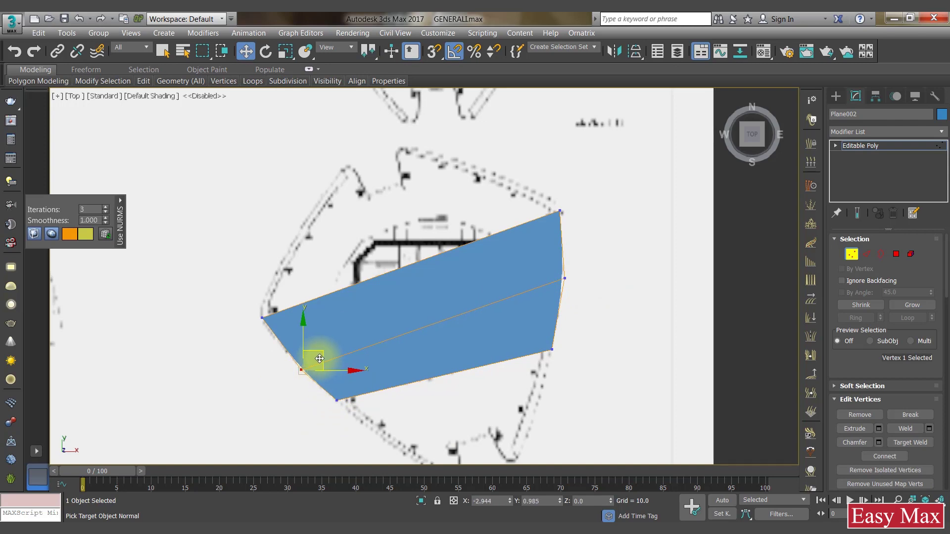
pyautogui.moveTo(415, 402); pyautogui.dragTo(399, 391, button='middle')
pyautogui.moveTo(515, 313); pyautogui.dragTo(559, 303)
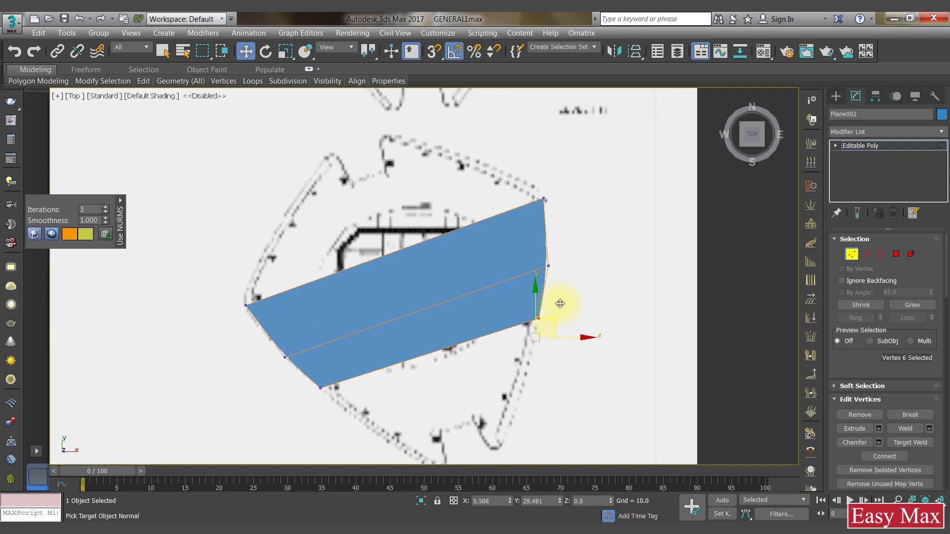
# Extend the mesh's lower edge downward as a third strip and place its two end vertices on the plan outline
pyautogui.press('2')
pyautogui.click(453, 345)
pyautogui.keyDown('shift'); pyautogui.moveTo(451, 337); pyautogui.dragTo(454, 362); pyautogui.keyUp('shift')
pyautogui.press('w')
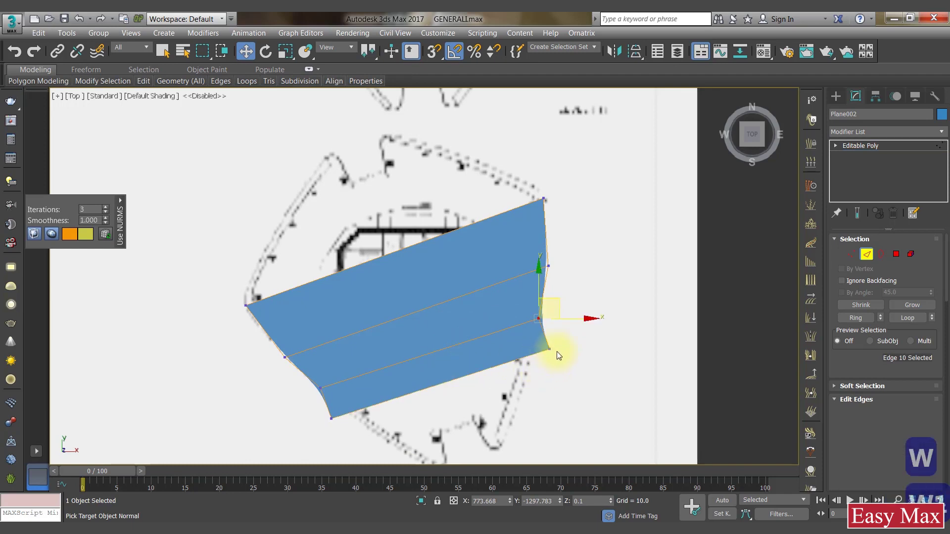
pyautogui.press('1')
pyautogui.moveTo(553, 347); pyautogui.dragTo(554, 347)
pyautogui.moveTo(314, 411); pyautogui.dragTo(367, 404)
# Extend the lower edge again as a fourth strip and place its two end vertices on the outline above the prongs
pyautogui.moveTo(410, 422); pyautogui.dragTo(377, 367, button='middle')
pyautogui.press('2')
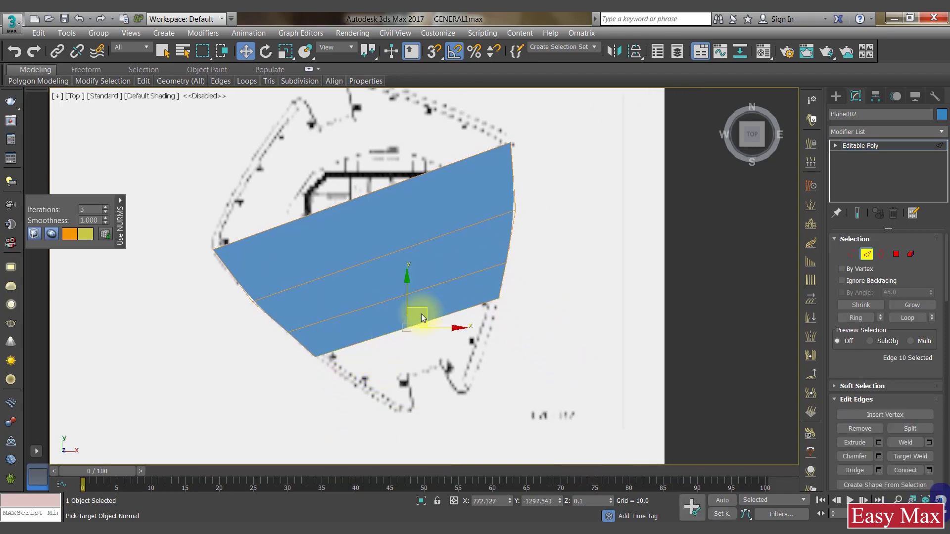
pyautogui.keyDown('shift'); pyautogui.moveTo(427, 310); pyautogui.dragTo(437, 343); pyautogui.keyUp('shift')
pyautogui.hotkey('ctrl', 'z')
pyautogui.press('1')
pyautogui.click(508, 328)
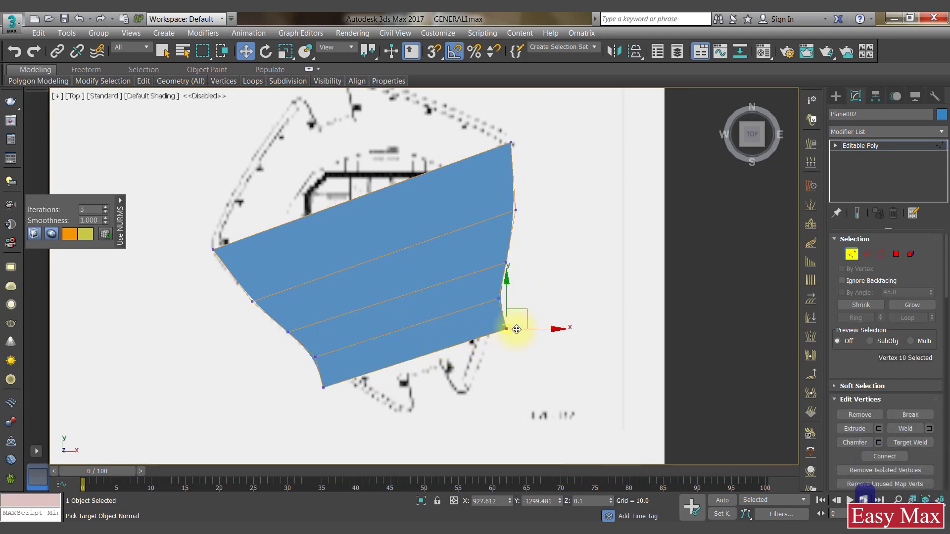
pyautogui.moveTo(510, 331); pyautogui.dragTo(506, 339)
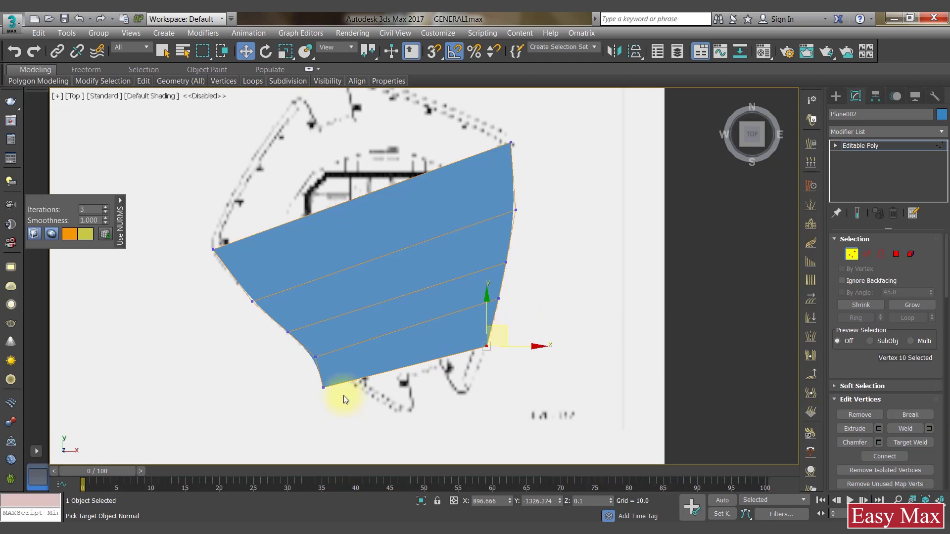
pyautogui.click(324, 388)
pyautogui.moveTo(343, 378); pyautogui.dragTo(375, 378)
# Connect the upper and lower edges of the bottom strip with 2 segments
pyautogui.press('2')
pyautogui.click(438, 363)
pyautogui.keyDown('ctrl'); pyautogui.click(405, 325); pyautogui.keyUp('ctrl')
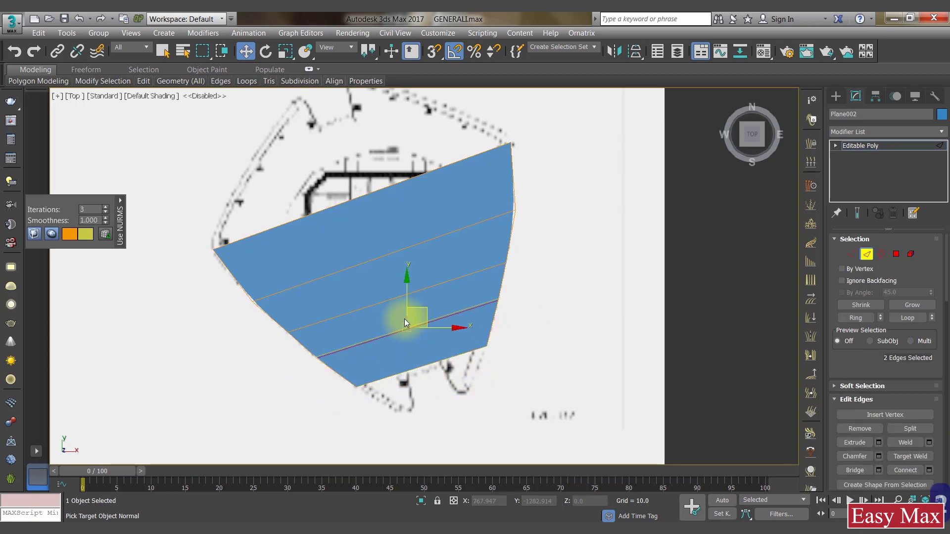
pyautogui.rightClick(401, 315)
pyautogui.click(294, 380)
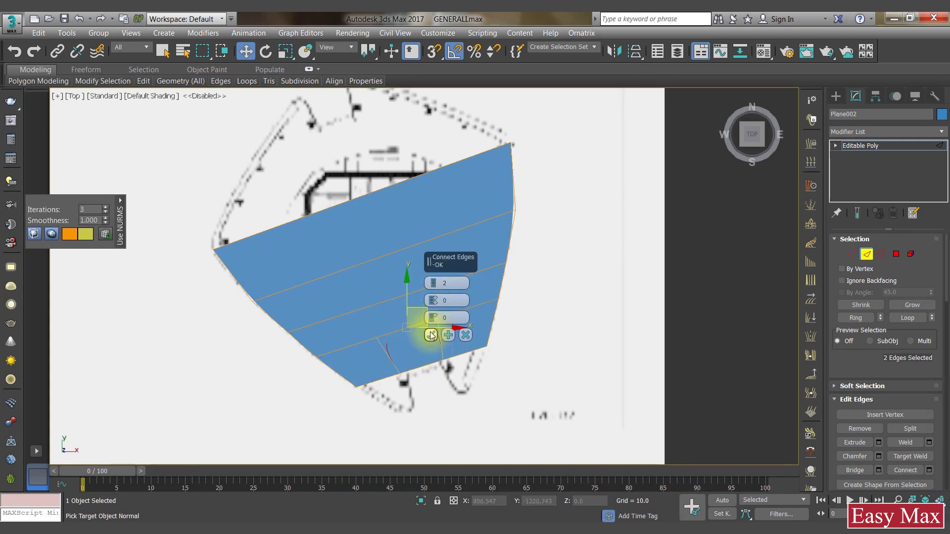
pyautogui.click(430, 333)
# Extend the bottom strip's right segment downward into the plan's right prong and fit its end vertices to the outline
pyautogui.click(465, 356)
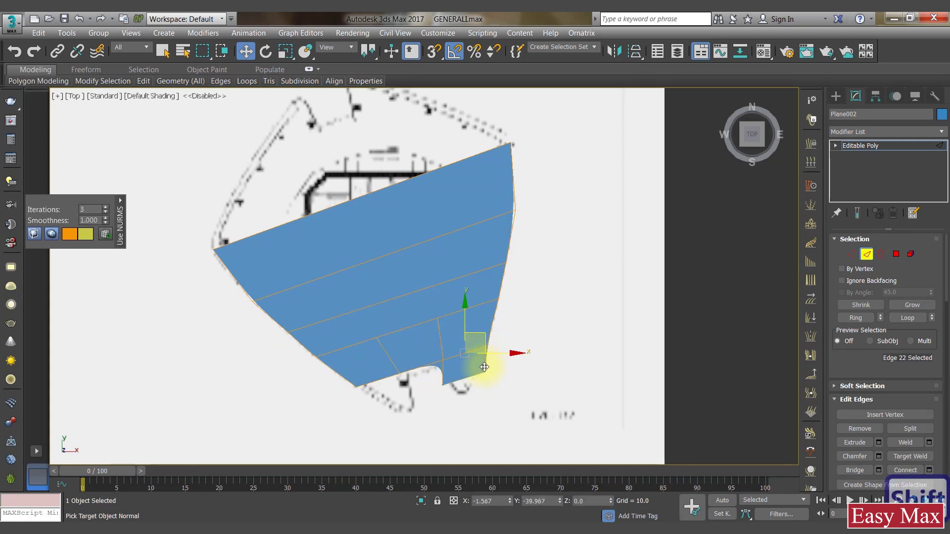
pyautogui.press('1')
pyautogui.moveTo(500, 391); pyautogui.dragTo(436, 374)
pyautogui.moveTo(463, 372)
pyautogui.mouseDown()
pyautogui.moveTo(476, 381)
pyautogui.moveTo(474, 372)
pyautogui.mouseUp()
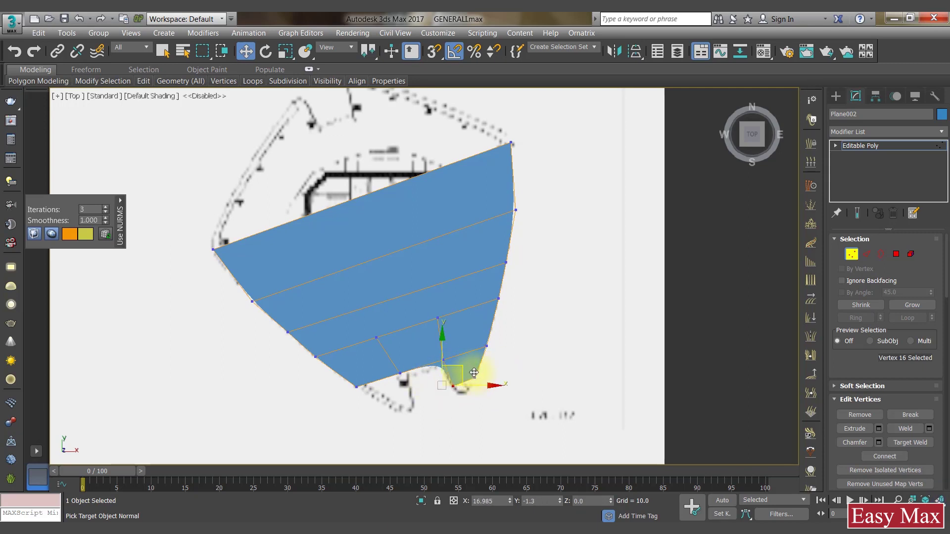
# Extend the right prong's end edge downward and narrow its two new vertices towards the prong's tip
pyautogui.scroll(3, 475, 372)
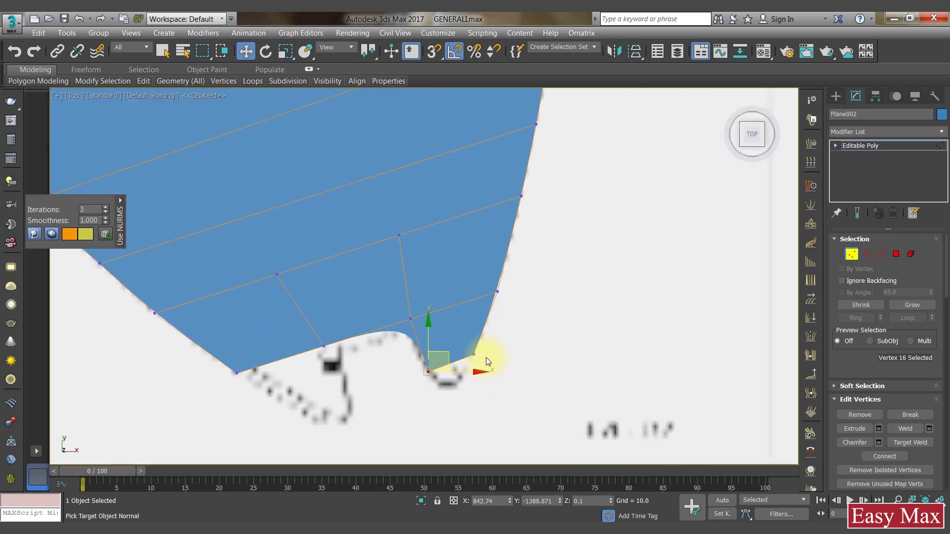
pyautogui.press('2')
pyautogui.click(457, 361)
pyautogui.keyDown('shift'); pyautogui.moveTo(469, 351); pyautogui.dragTo(442, 407); pyautogui.keyUp('shift')
pyautogui.press('1')
pyautogui.click(471, 377)
pyautogui.moveTo(446, 383); pyautogui.dragTo(461, 380)
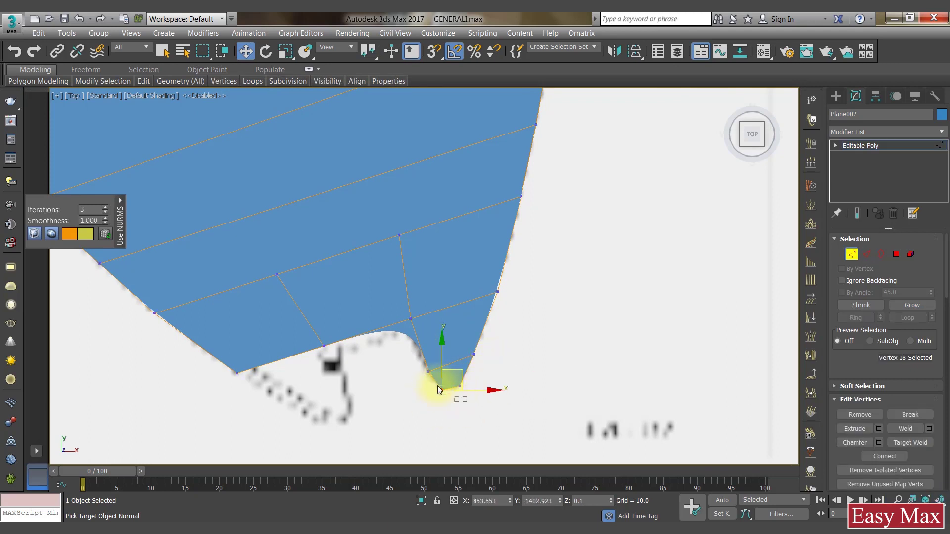
# Undo the last edits to the right prong's tip vertices
pyautogui.scroll(-5, 901, 366)
pyautogui.hotkey('ctrl', 'z')
pyautogui.hotkey('ctrl', 'z')
pyautogui.hotkey('ctrl', 'z')
pyautogui.hotkey('ctrl', 'z')
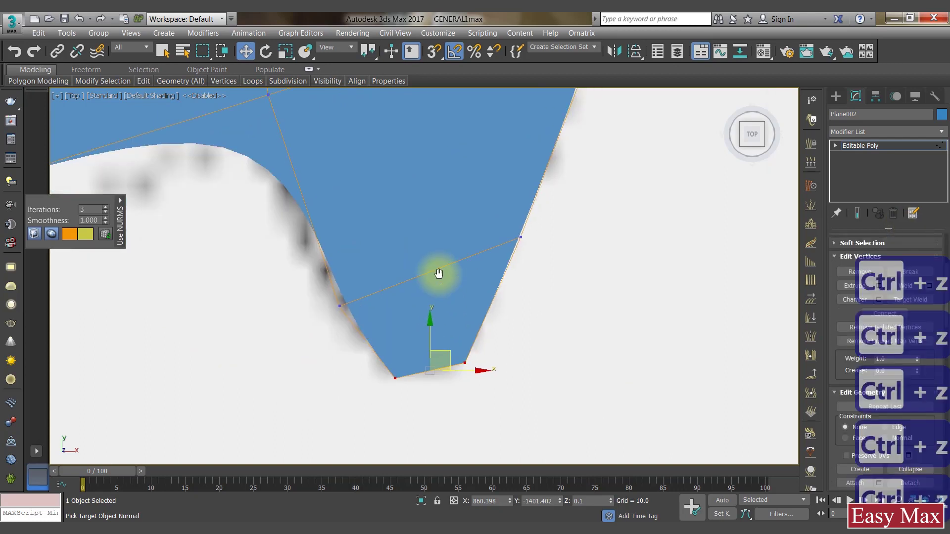
# Add another polygon at the right prong's tip and fit the surrounding vertices to its rounded outline
pyautogui.moveTo(439, 273); pyautogui.dragTo(436, 246, button='middle')
pyautogui.moveTo(442, 327); pyautogui.dragTo(478, 299)
pyautogui.press('1')
pyautogui.press('2')
pyautogui.click(428, 305)
pyautogui.hotkey('ctrl', 'z')
pyautogui.press('1')
pyautogui.click(453, 322)
pyautogui.moveTo(327, 269)
pyautogui.mouseDown()
pyautogui.moveTo(350, 297)
pyautogui.moveTo(333, 273)
pyautogui.mouseUp()
pyautogui.moveTo(349, 309); pyautogui.dragTo(391, 323)
# Collapse the right prong's two end vertices into one and adjust the neighbouring tip vertices to the outline
pyautogui.moveTo(395, 301); pyautogui.dragTo(443, 328)
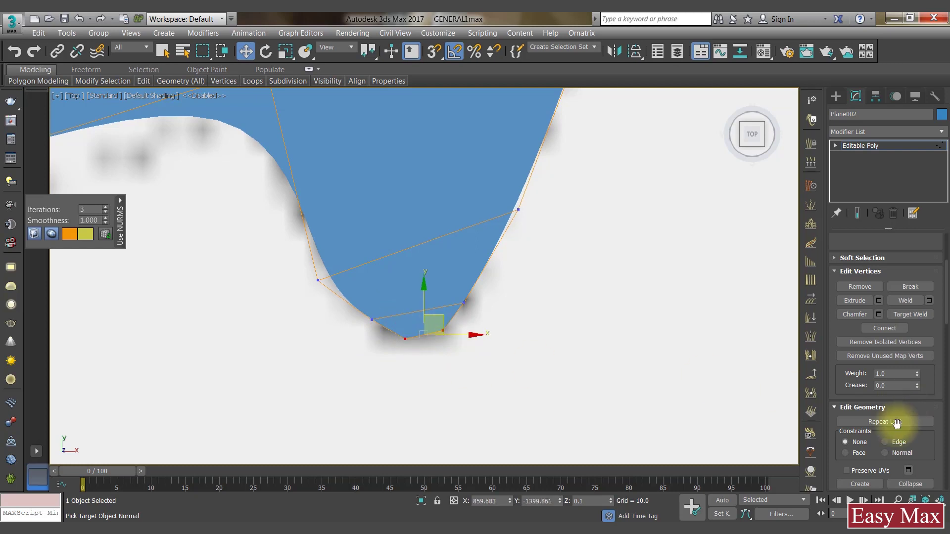
pyautogui.scroll(-3, 897, 415)
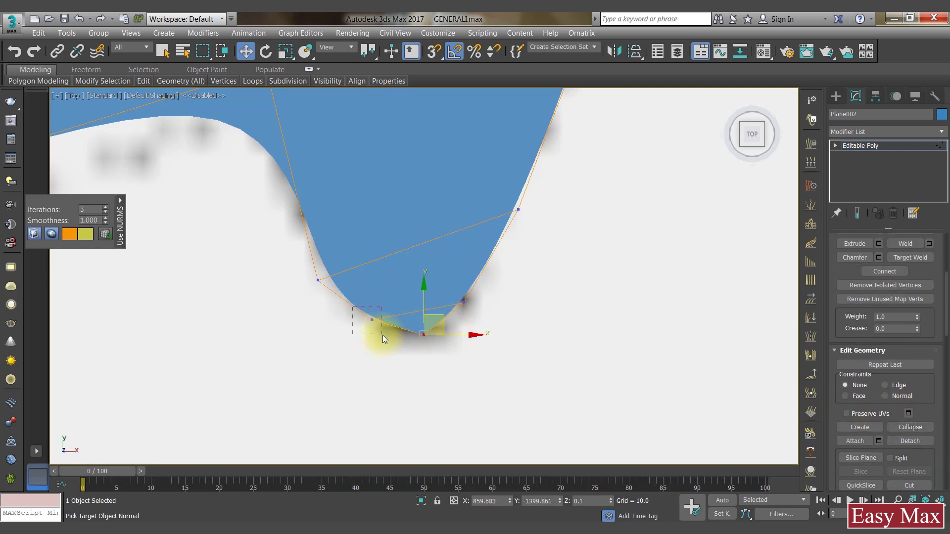
pyautogui.moveTo(382, 334); pyautogui.dragTo(480, 306)
pyautogui.scroll(2, 424, 348)
pyautogui.moveTo(431, 328); pyautogui.dragTo(405, 311)
pyautogui.moveTo(423, 295); pyautogui.dragTo(423, 292)
pyautogui.scroll(-3, 410, 285)
pyautogui.moveTo(417, 300); pyautogui.dragTo(401, 309, button='middle')
pyautogui.scroll(-3, 374, 292)
# Extend the lower edge of the bottom strip's left segment downward into the plan's left prong
pyautogui.moveTo(329, 251); pyautogui.dragTo(356, 239, button='middle')
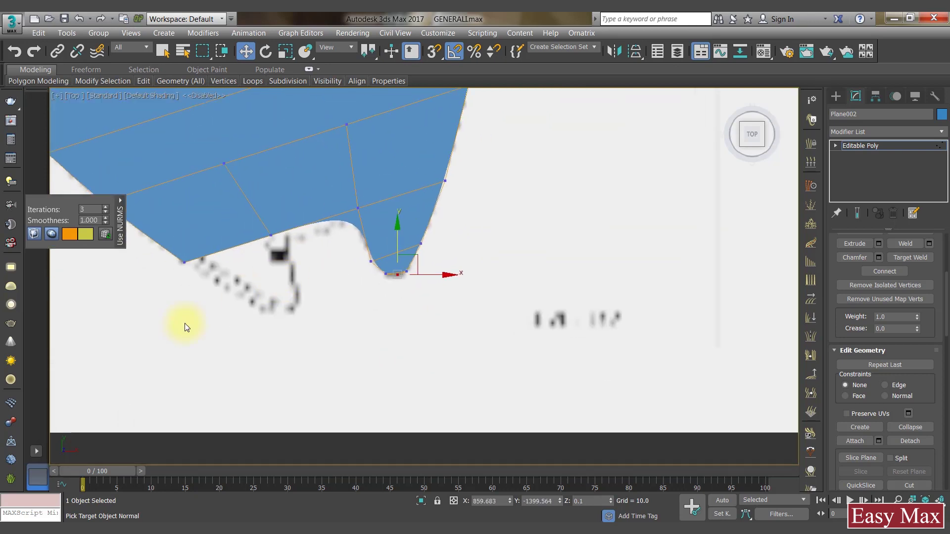
pyautogui.moveTo(279, 321); pyautogui.dragTo(384, 298, button='middle')
pyautogui.press('2')
pyautogui.click(337, 224)
pyautogui.keyDown('shift'); pyautogui.moveTo(337, 224); pyautogui.dragTo(405, 231); pyautogui.keyUp('shift')
pyautogui.press('1')
pyautogui.click(403, 241)
# Shift the notch's left inner corner vertex up and right, and move the left prong's outer vertex onto the outline
pyautogui.scroll(3, 405, 241)
pyautogui.click(322, 159)
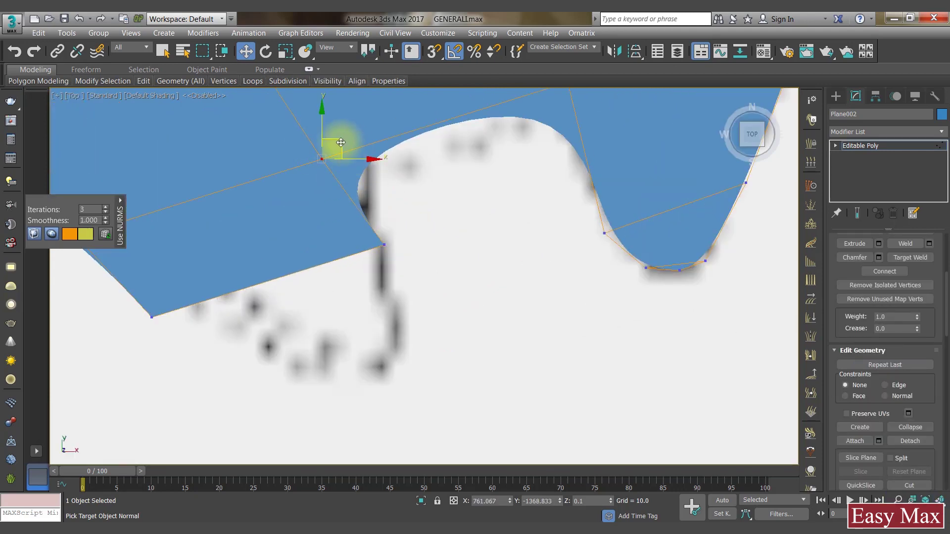
pyautogui.moveTo(341, 142); pyautogui.dragTo(361, 126)
pyautogui.scroll(-3, 487, 195)
pyautogui.moveTo(230, 268); pyautogui.dragTo(268, 293)
pyautogui.moveTo(271, 268); pyautogui.dragTo(293, 260)
# Extend the left prong with a second polygon and place its two end vertices on the outline
pyautogui.press('2')
pyautogui.click(353, 255)
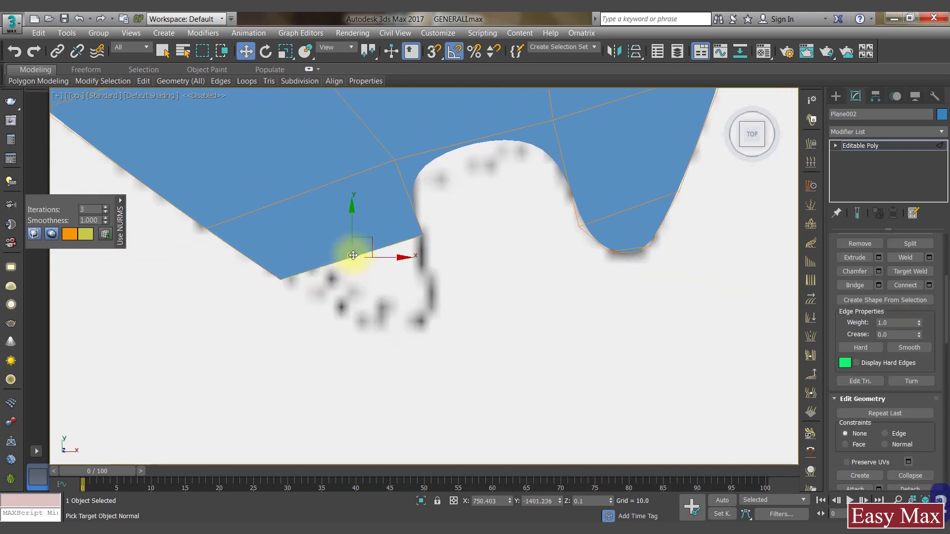
pyautogui.keyDown('shift'); pyautogui.moveTo(353, 255); pyautogui.dragTo(376, 294); pyautogui.keyUp('shift')
pyautogui.press('1')
pyautogui.click(446, 273)
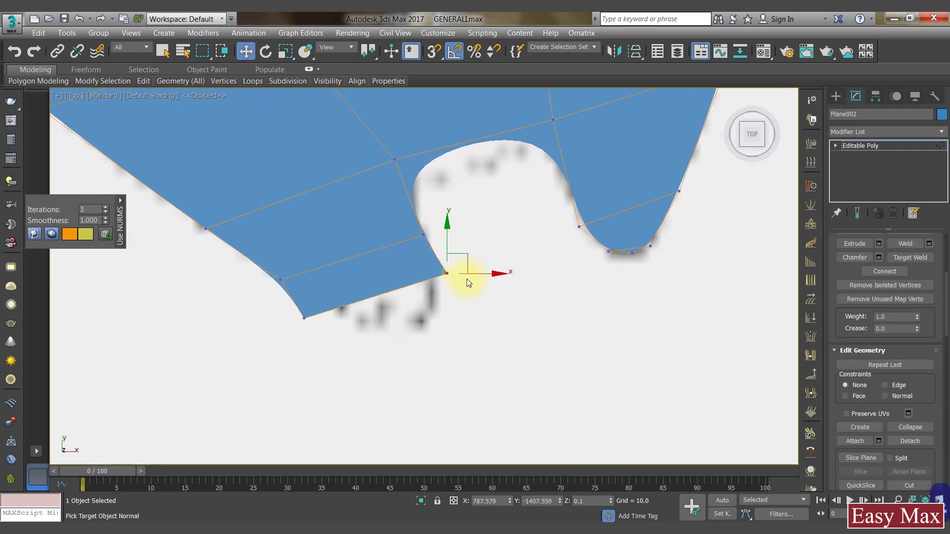
pyautogui.moveTo(461, 264); pyautogui.dragTo(367, 303)
# Extend the left prong with a third polygon and pull its two end vertices together at the tip
pyautogui.moveTo(364, 280); pyautogui.dragTo(356, 270, button='middle')
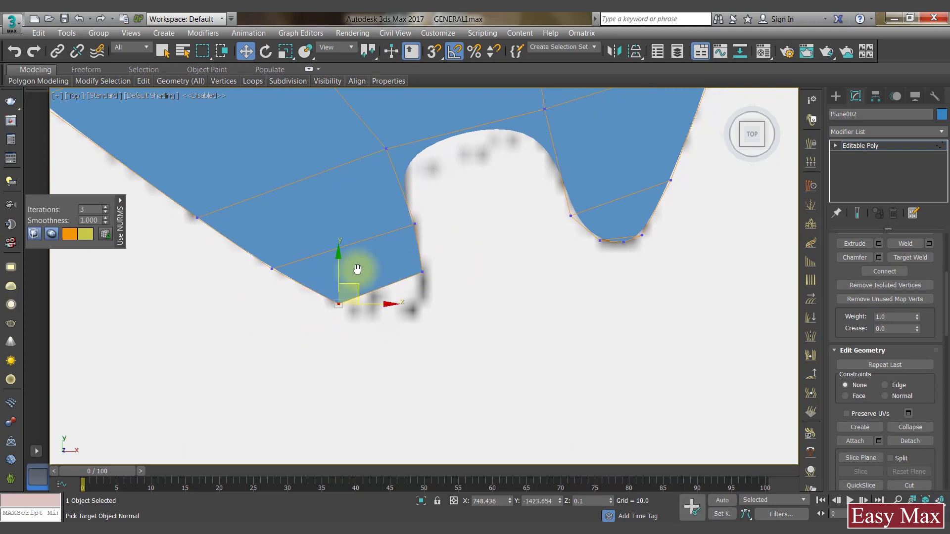
pyautogui.press('2')
pyautogui.click(385, 283)
pyautogui.keyDown('shift'); pyautogui.moveTo(386, 282); pyautogui.dragTo(442, 284); pyautogui.keyUp('shift')
pyautogui.press('1')
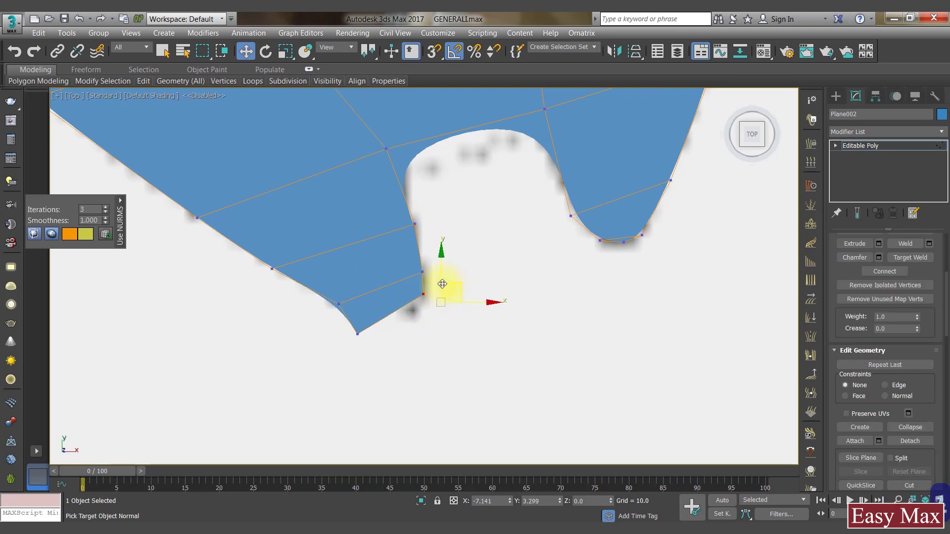
pyautogui.click(358, 334)
pyautogui.moveTo(379, 319); pyautogui.dragTo(414, 305)
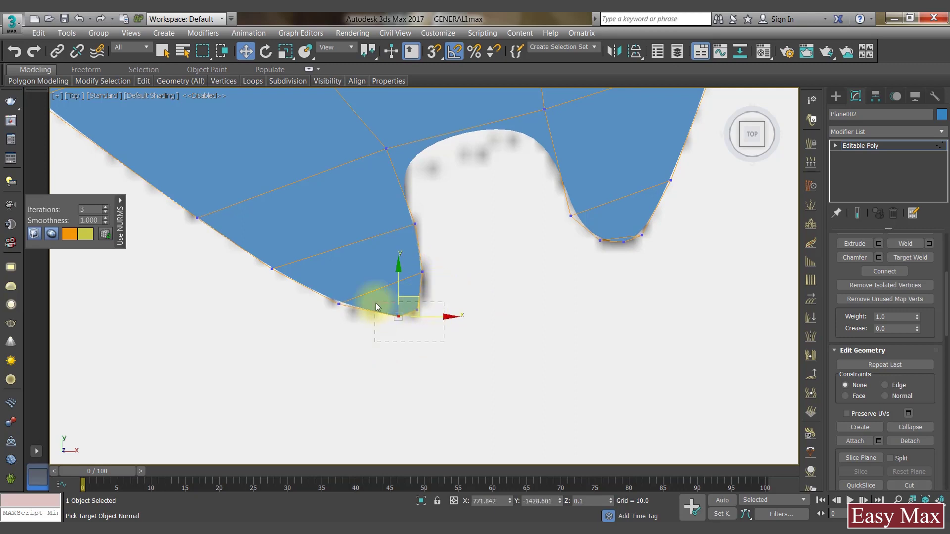
# Collapse the left prong's two end vertices into one and move the adjacent vertices on both sides to round the tip
pyautogui.moveTo(376, 303); pyautogui.dragTo(375, 303)
pyautogui.click(910, 428)
pyautogui.moveTo(409, 260); pyautogui.dragTo(431, 289)
pyautogui.hotkey('ctrl', 'z')
pyautogui.moveTo(437, 249); pyautogui.dragTo(422, 282)
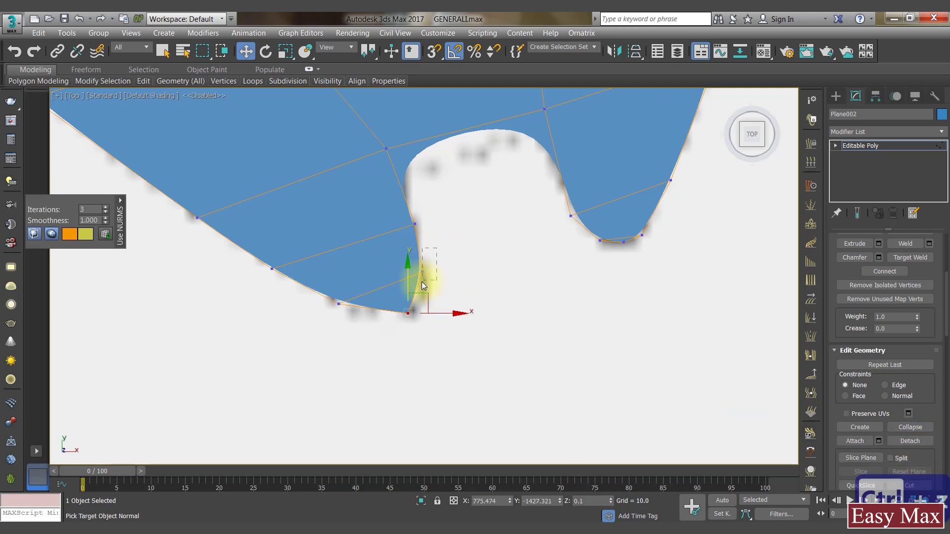
pyautogui.click(338, 303)
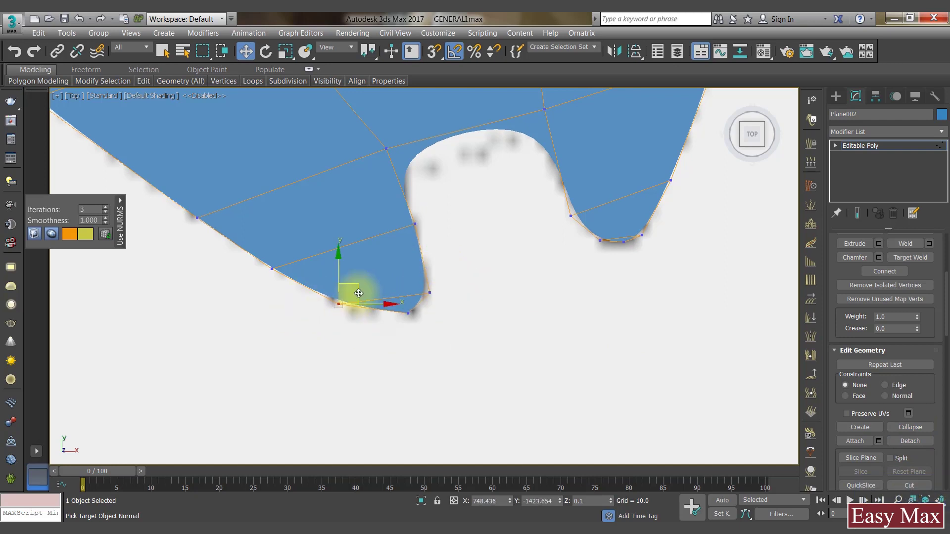
pyautogui.moveTo(357, 297); pyautogui.dragTo(371, 311)
# Fine-tune the two inner corner vertices of the notch between the prongs to match the plan
pyautogui.moveTo(428, 232); pyautogui.dragTo(413, 303, button='middle')
pyautogui.click(530, 180)
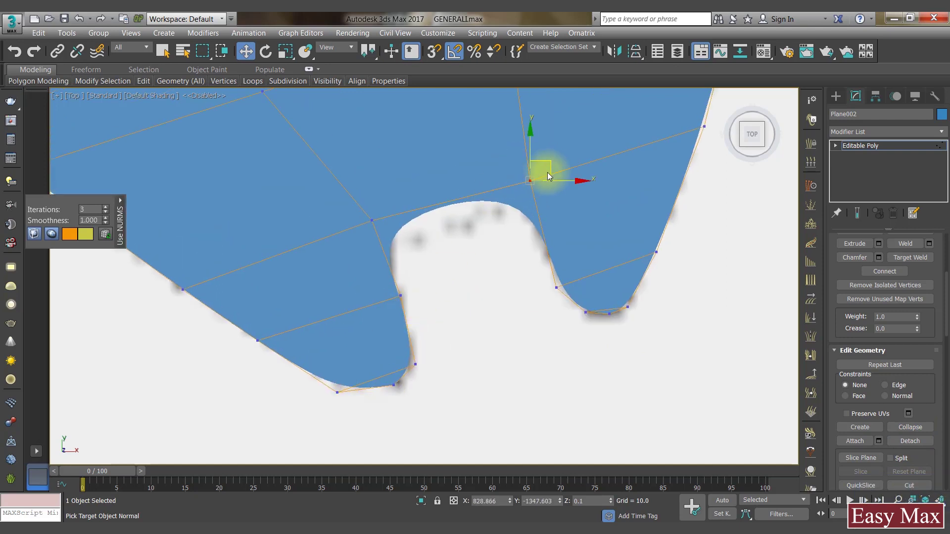
pyautogui.moveTo(550, 177)
pyautogui.mouseDown()
pyautogui.moveTo(555, 150)
pyautogui.moveTo(547, 150)
pyautogui.moveTo(556, 175)
pyautogui.mouseUp()
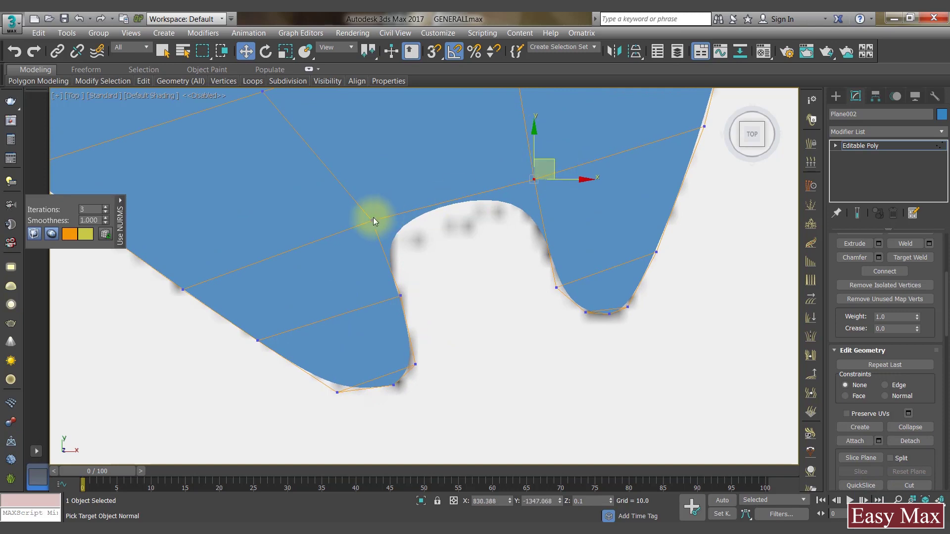
pyautogui.moveTo(391, 238); pyautogui.dragTo(392, 237)
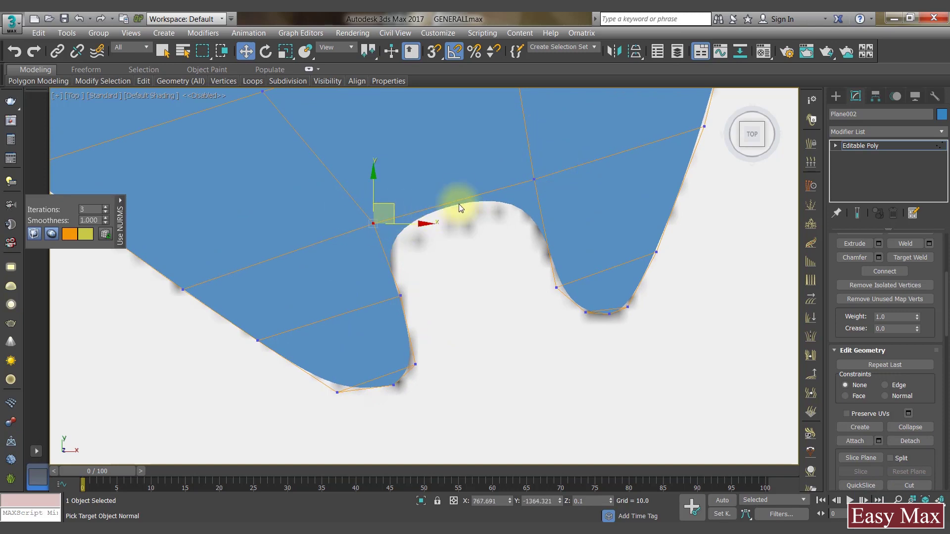
pyautogui.press('2')
pyautogui.click(469, 196)
pyautogui.press('q')
pyautogui.press('1')
# Extend the mesh's top edge upward across the floor plan to add a new strip
pyautogui.scroll(-2, 403, 145)
pyautogui.moveTo(403, 145); pyautogui.dragTo(408, 313, button='middle')
pyautogui.press('w')
pyautogui.press('2')
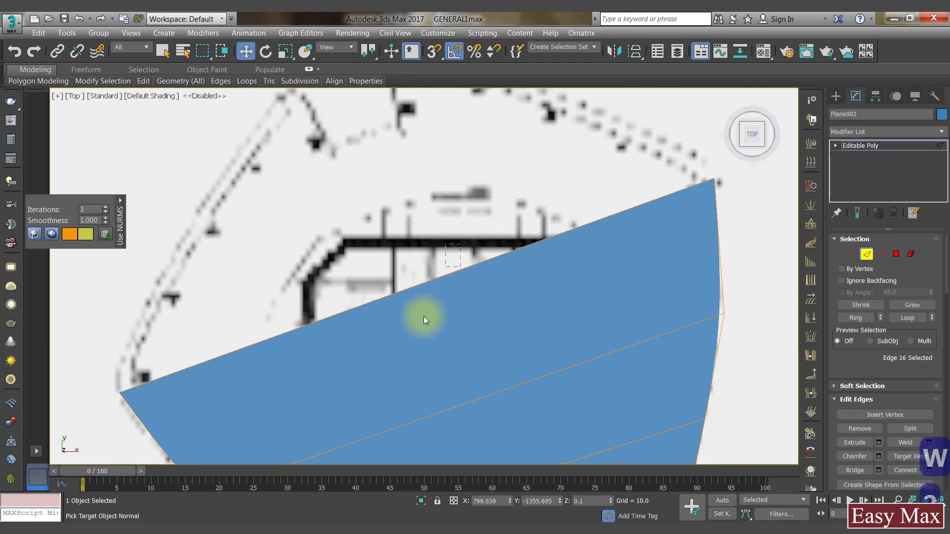
pyautogui.click(431, 265)
pyautogui.moveTo(432, 263); pyautogui.dragTo(402, 198)
# Move the new top strip's left end vertex onto the outline and push the far-left corner vertex outward
pyautogui.press('1')
pyautogui.moveTo(72, 300); pyautogui.dragTo(125, 342)
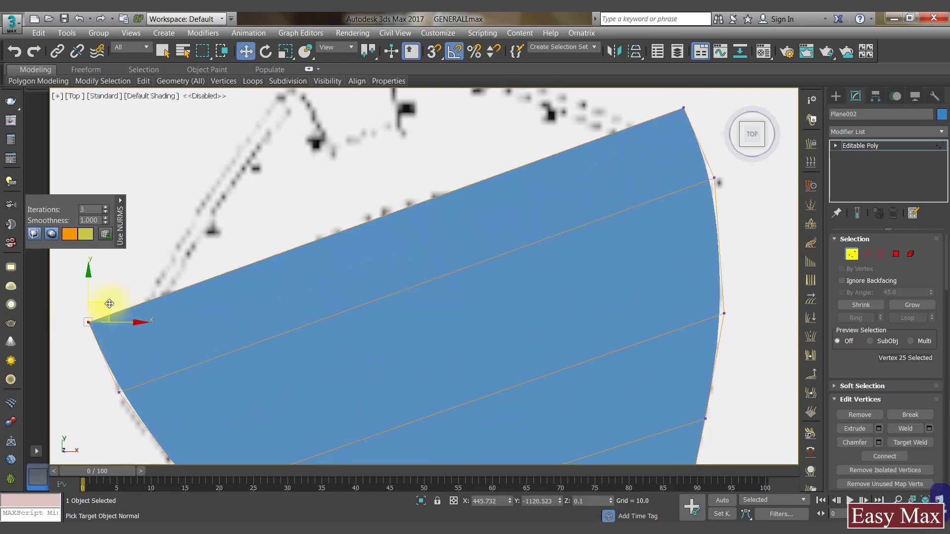
pyautogui.moveTo(109, 303); pyautogui.dragTo(165, 293)
pyautogui.moveTo(186, 356); pyautogui.dragTo(272, 290, button='middle')
pyautogui.click(206, 327)
pyautogui.moveTo(227, 314); pyautogui.dragTo(202, 310)
pyautogui.moveTo(241, 426); pyautogui.dragTo(307, 367, button='middle')
pyautogui.click(351, 372)
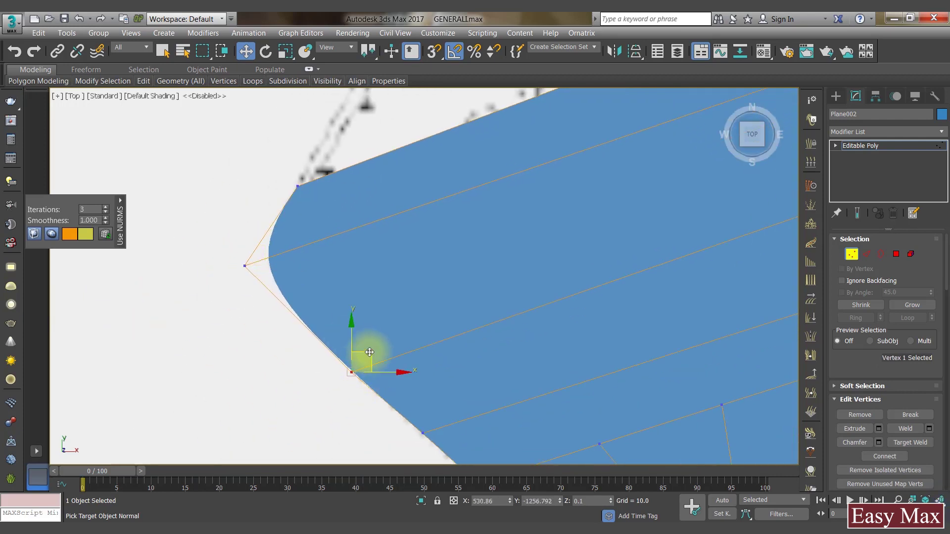
pyautogui.click(245, 266)
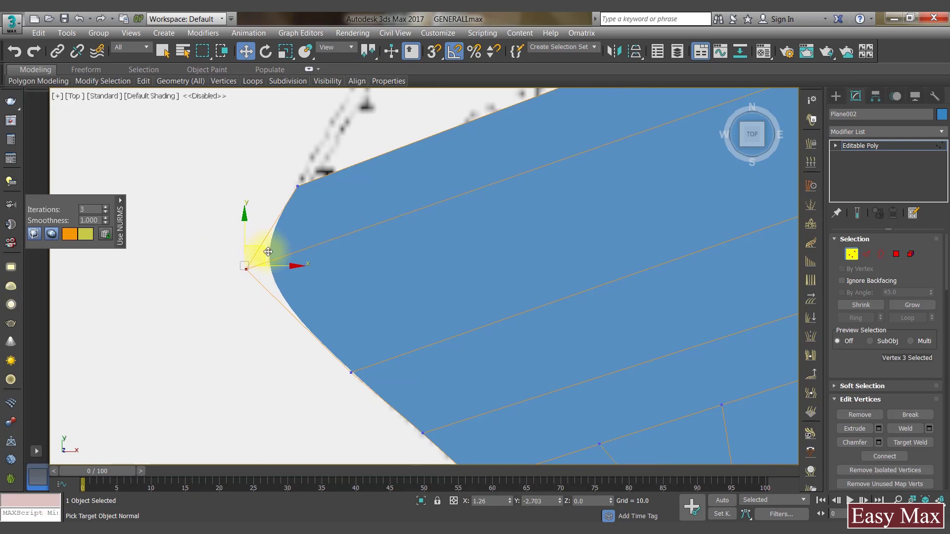
pyautogui.moveTo(268, 247); pyautogui.dragTo(266, 247)
# Move the top strip's right end vertex and the two vertices below it to fit the plan's rounded right corner
pyautogui.moveTo(408, 299); pyautogui.dragTo(92, 480, button='middle')
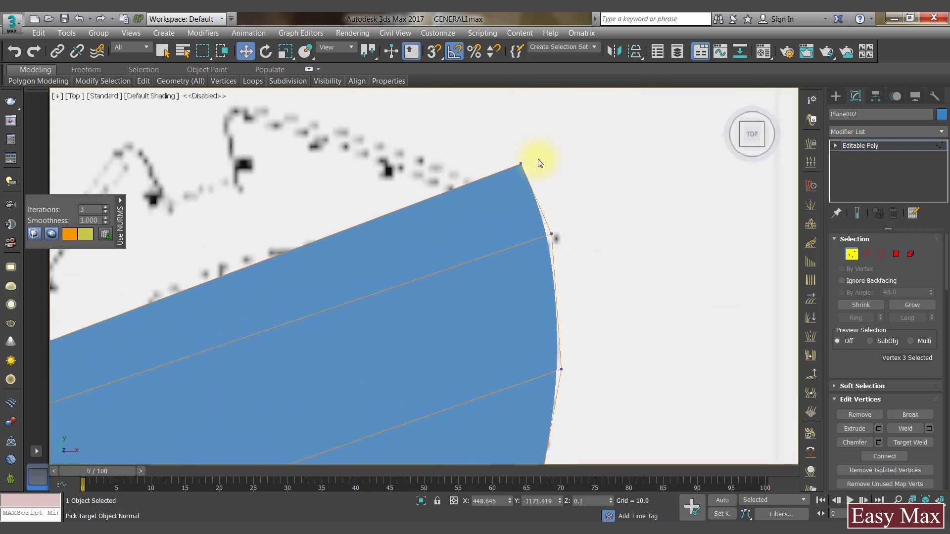
pyautogui.moveTo(543, 147); pyautogui.dragTo(506, 164)
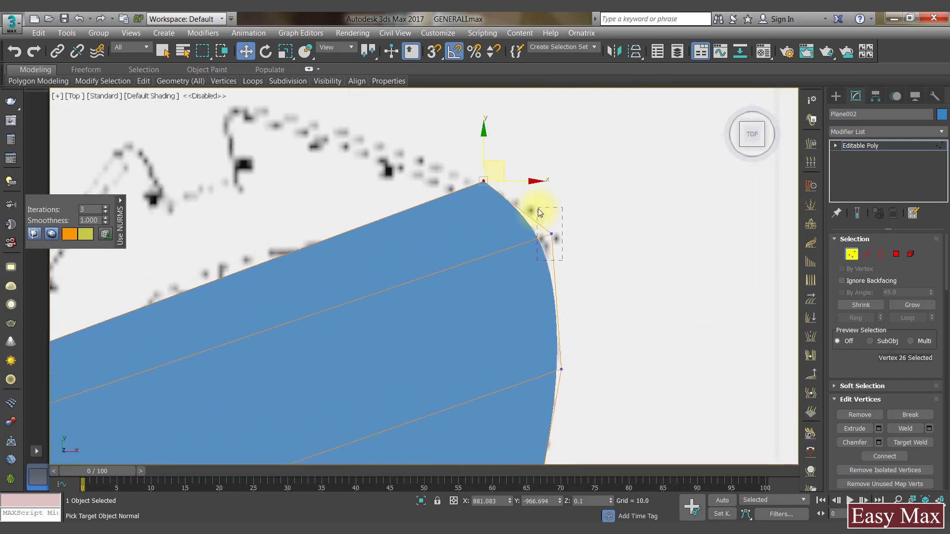
pyautogui.moveTo(572, 216); pyautogui.dragTo(595, 194)
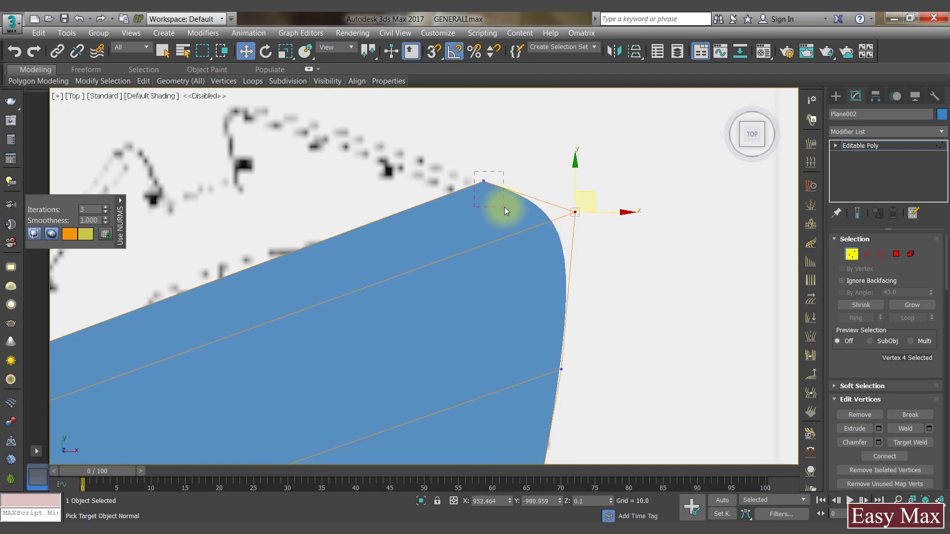
pyautogui.moveTo(503, 207); pyautogui.dragTo(505, 208)
pyautogui.moveTo(504, 162); pyautogui.dragTo(496, 163)
pyautogui.moveTo(562, 324); pyautogui.dragTo(531, 266, button='middle')
pyautogui.moveTo(518, 297); pyautogui.dragTo(545, 322)
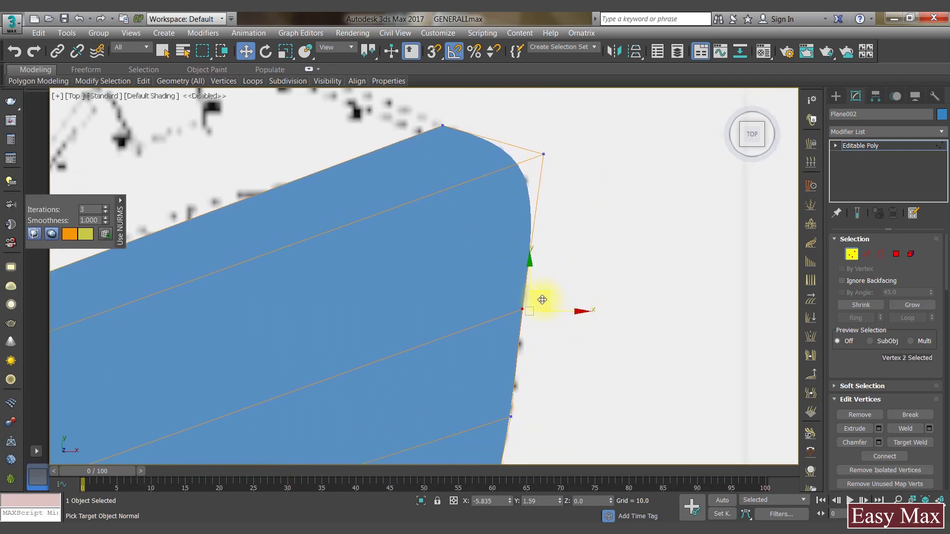
pyautogui.moveTo(544, 299); pyautogui.dragTo(572, 374, button='middle')
pyautogui.moveTo(593, 214); pyautogui.dragTo(593, 205)
# Extend the mesh's top edge upward to add another strip toward the upper prongs
pyautogui.scroll(-3, 396, 269)
pyautogui.moveTo(343, 270); pyautogui.dragTo(465, 307, button='middle')
pyautogui.scroll(3, 527, 256)
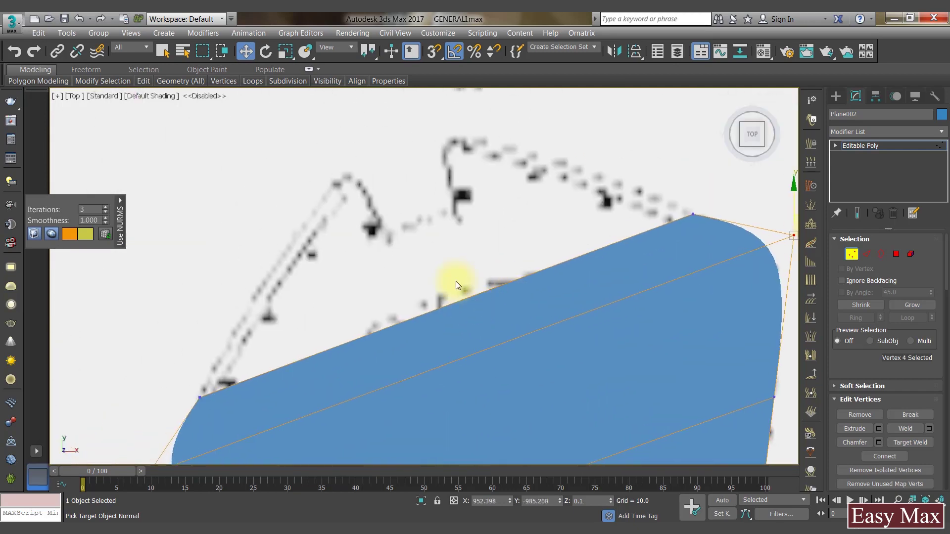
pyautogui.press('2')
pyautogui.moveTo(459, 268); pyautogui.dragTo(450, 229)
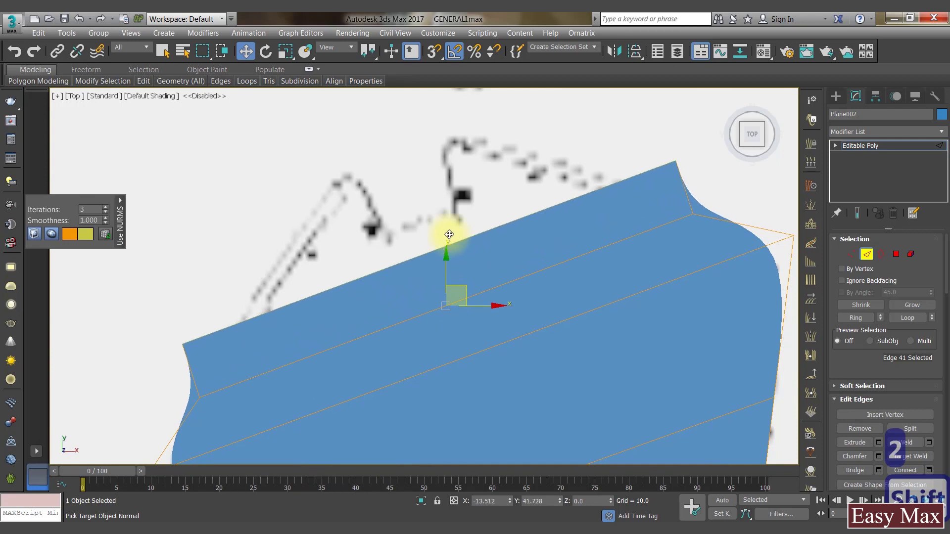
# Move both end vertices of the new top strip inward onto the plan's outline
pyautogui.press('1')
pyautogui.click(184, 342)
pyautogui.moveTo(191, 330); pyautogui.dragTo(278, 277)
pyautogui.moveTo(697, 146); pyautogui.dragTo(642, 167)
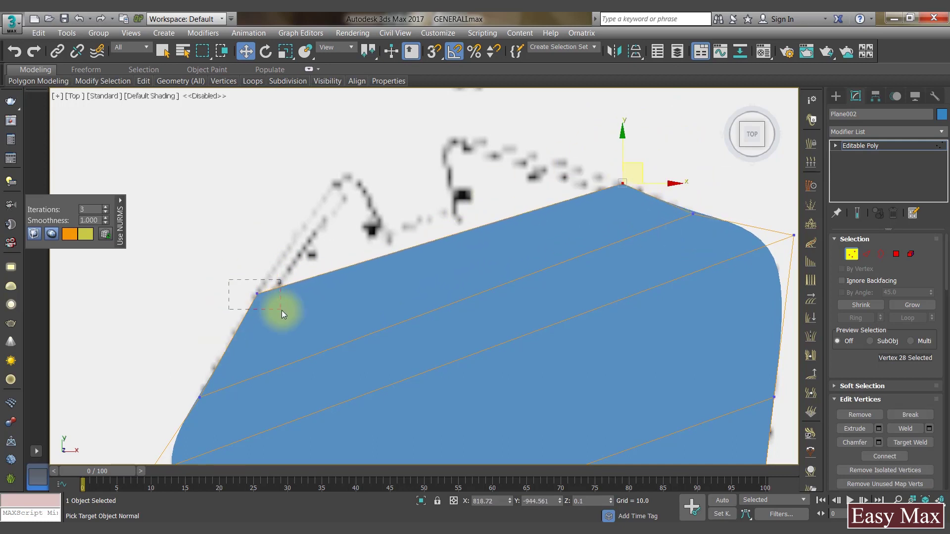
pyautogui.moveTo(273, 281); pyautogui.dragTo(259, 308)
# Extend the top edge upward once more and move the new strip's right end vertex onto the outline
pyautogui.press('2')
pyautogui.click(423, 257)
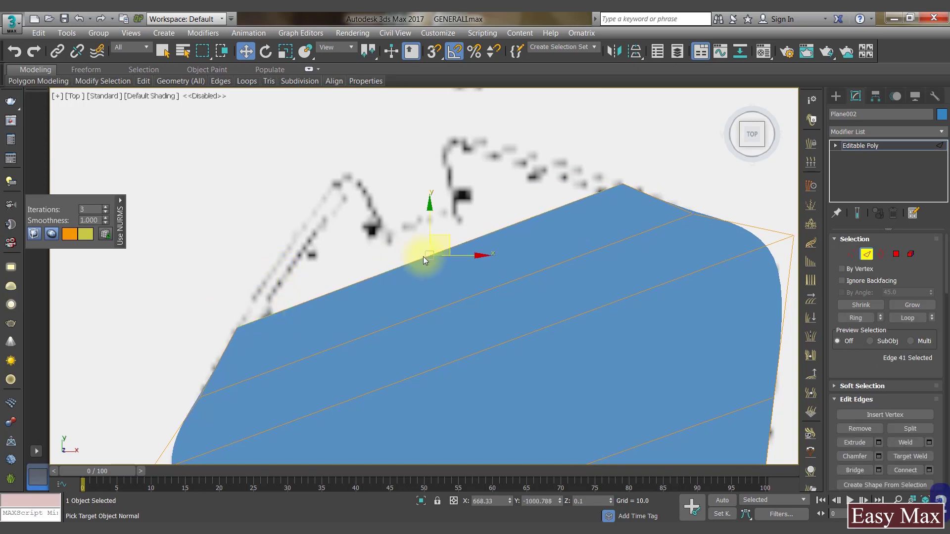
pyautogui.keyDown('shift'); pyautogui.moveTo(439, 237); pyautogui.dragTo(439, 207); pyautogui.keyUp('shift')
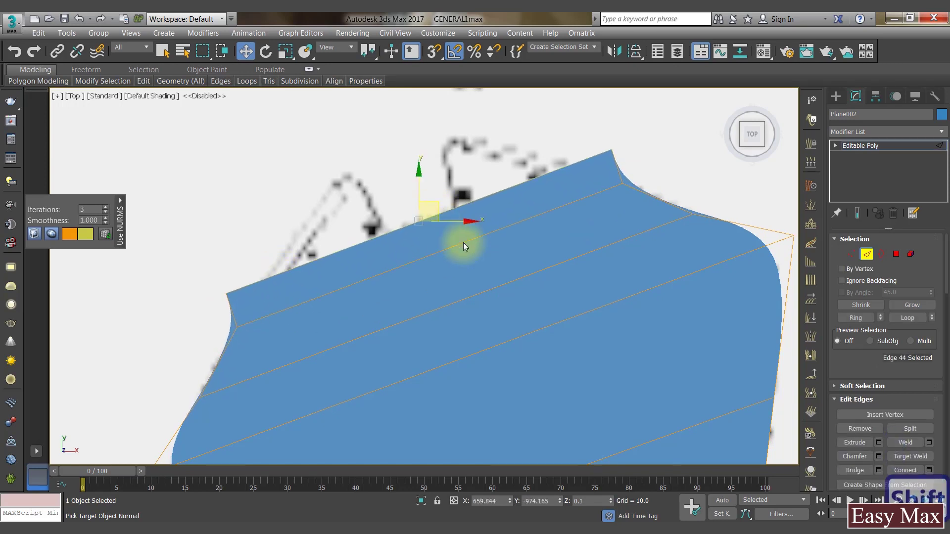
pyautogui.press('1')
pyautogui.moveTo(631, 134); pyautogui.dragTo(594, 148)
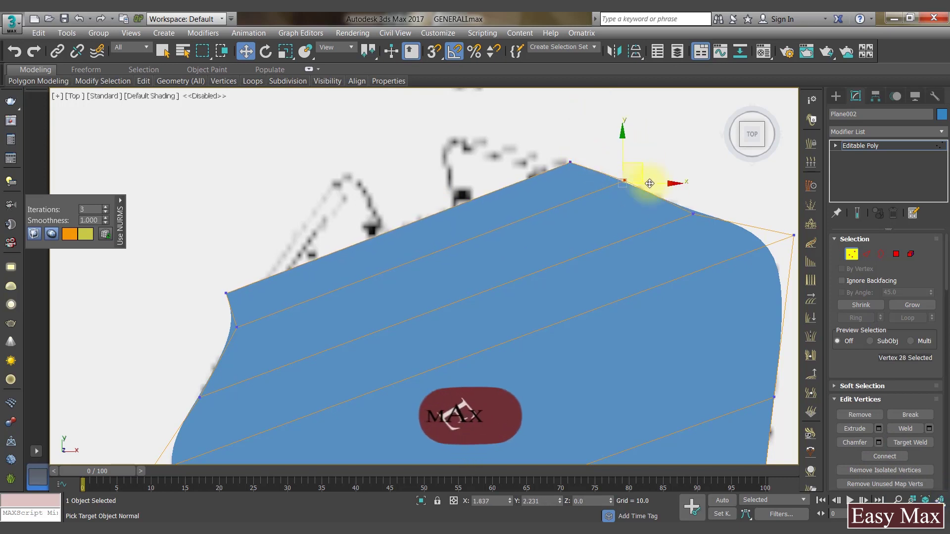
# Fit the new strip's left end vertex to the outline and adjust the neighbouring vertices along both sides
pyautogui.click(694, 213)
pyautogui.moveTo(708, 192); pyautogui.dragTo(696, 183)
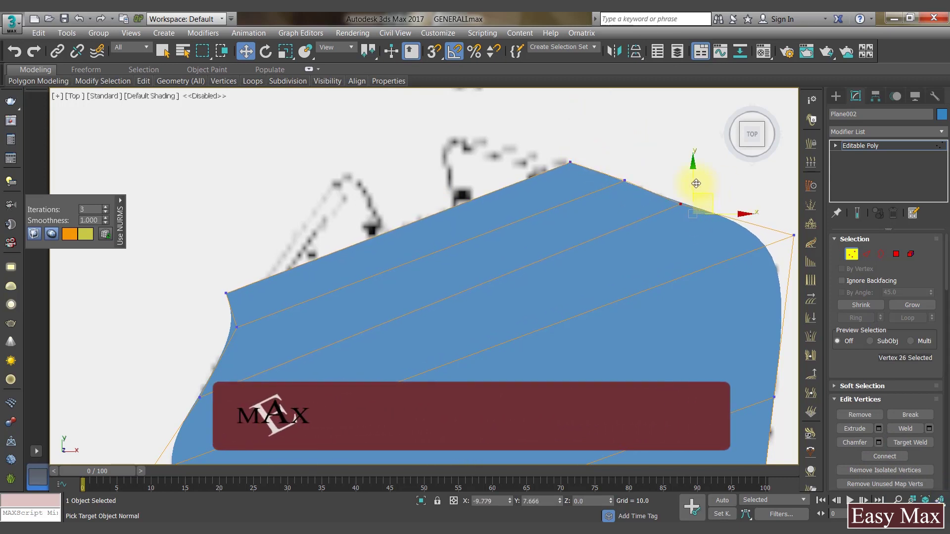
pyautogui.click(226, 293)
pyautogui.moveTo(247, 281); pyautogui.dragTo(287, 264)
pyautogui.click(198, 396)
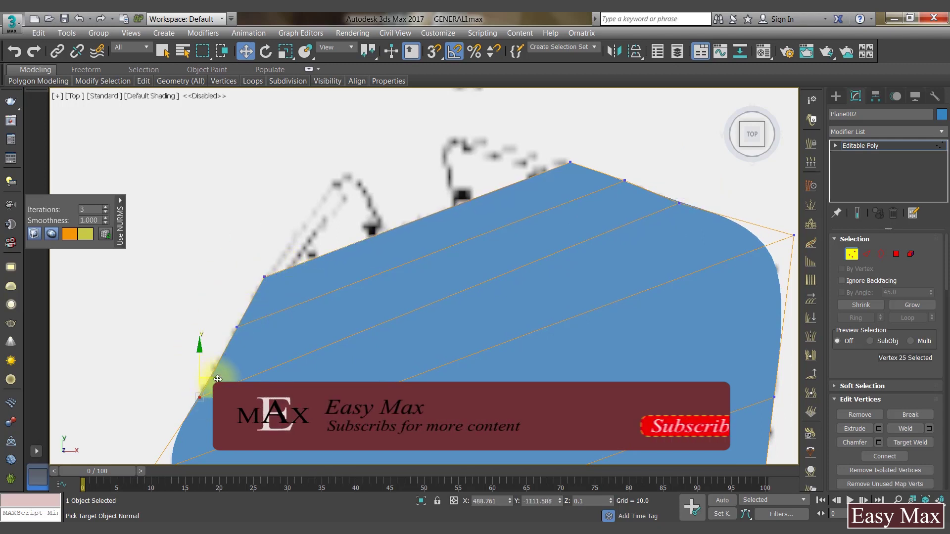
pyautogui.click(237, 327)
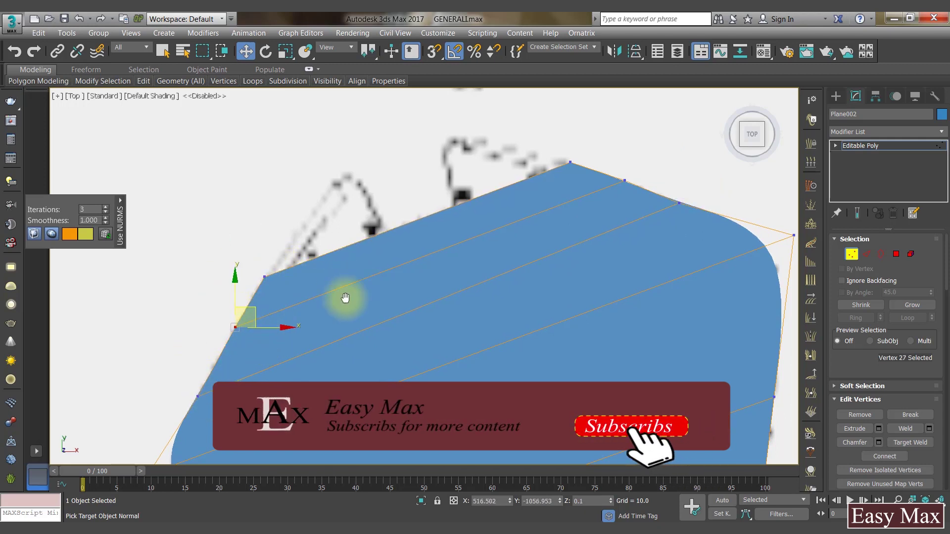
# Connect the top strip's two long edges with 2 segments, adjusting the spacing to match the inner sides of the upper prongs
pyautogui.moveTo(371, 293); pyautogui.dragTo(348, 333, button='middle')
pyautogui.press('2')
pyautogui.doubleClick(381, 297)
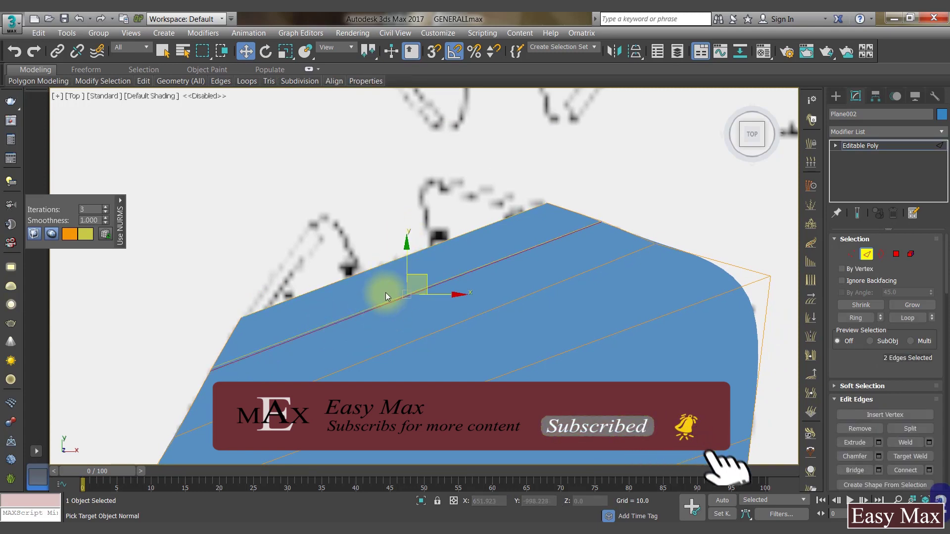
pyautogui.rightClick(381, 289)
pyautogui.click(274, 333)
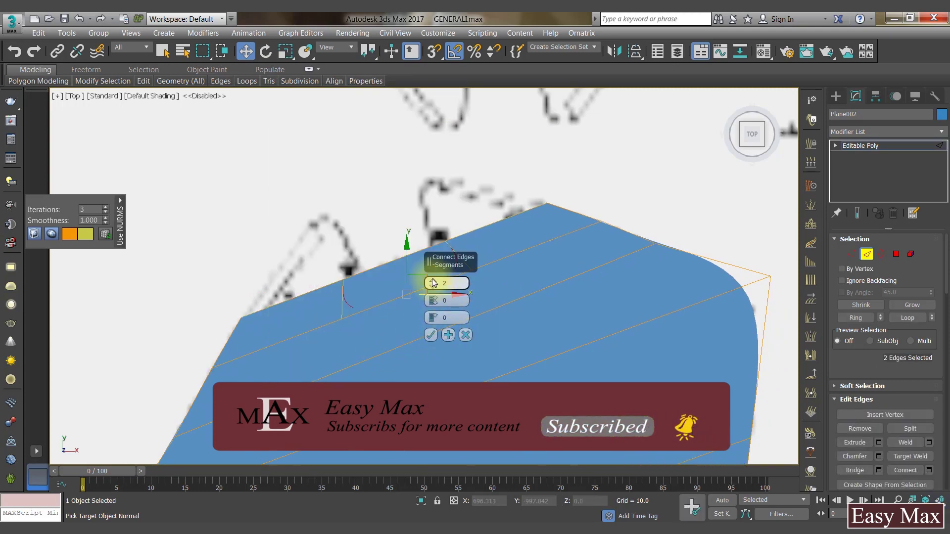
pyautogui.moveTo(527, 351); pyautogui.dragTo(455, 349, button='middle')
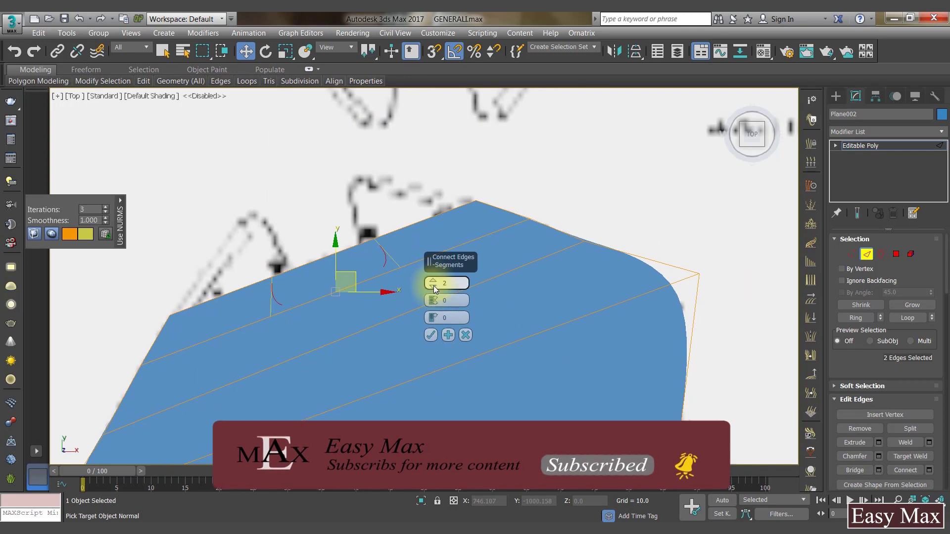
pyautogui.moveTo(434, 300); pyautogui.dragTo(436, 324)
pyautogui.click(430, 334)
# Extend the top edge's left section upward to start the upper-left prong and fit its corner vertices to the plan
pyautogui.moveTo(318, 297); pyautogui.dragTo(416, 316, button='middle')
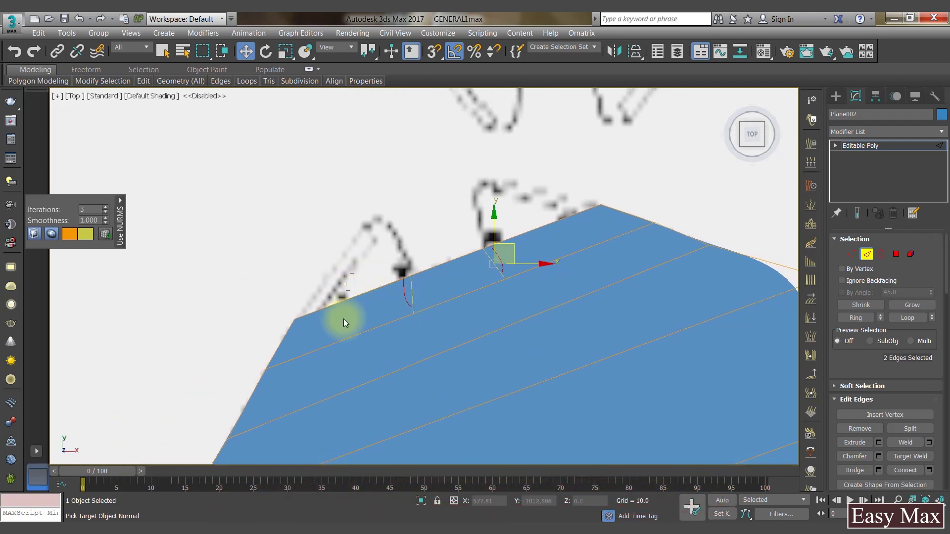
pyautogui.click(371, 270)
pyautogui.keyDown('shift'); pyautogui.moveTo(371, 271); pyautogui.dragTo(365, 241); pyautogui.keyUp('shift')
pyautogui.moveTo(398, 308); pyautogui.dragTo(408, 344, button='middle')
pyautogui.press('1')
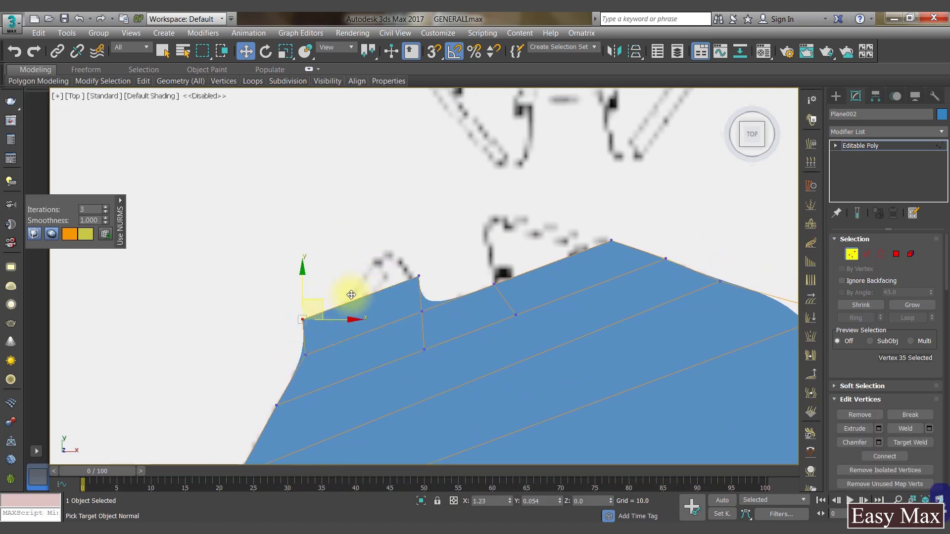
pyautogui.moveTo(351, 295); pyautogui.dragTo(362, 284)
pyautogui.moveTo(440, 291); pyautogui.dragTo(444, 318, button='middle')
pyautogui.scroll(3, 443, 318)
pyautogui.moveTo(368, 280); pyautogui.dragTo(430, 324)
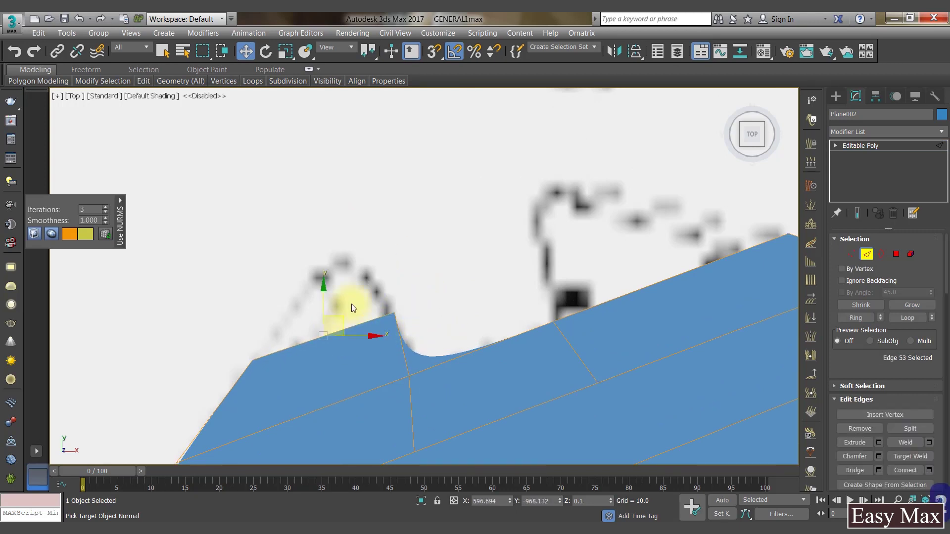
# Extend the upper-left prong's top edge upward and move the new end vertices inward along the prong's outline
pyautogui.press('2')
pyautogui.click(337, 330)
pyautogui.keyDown('shift'); pyautogui.moveTo(339, 317); pyautogui.dragTo(342, 262); pyautogui.keyUp('shift')
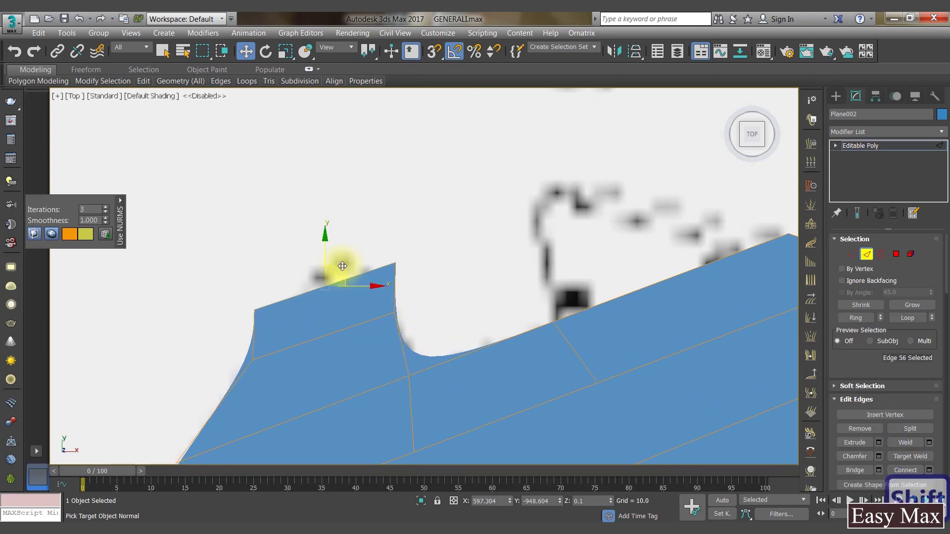
pyautogui.press('1')
pyautogui.moveTo(238, 283); pyautogui.dragTo(288, 345)
pyautogui.moveTo(276, 296); pyautogui.dragTo(323, 276)
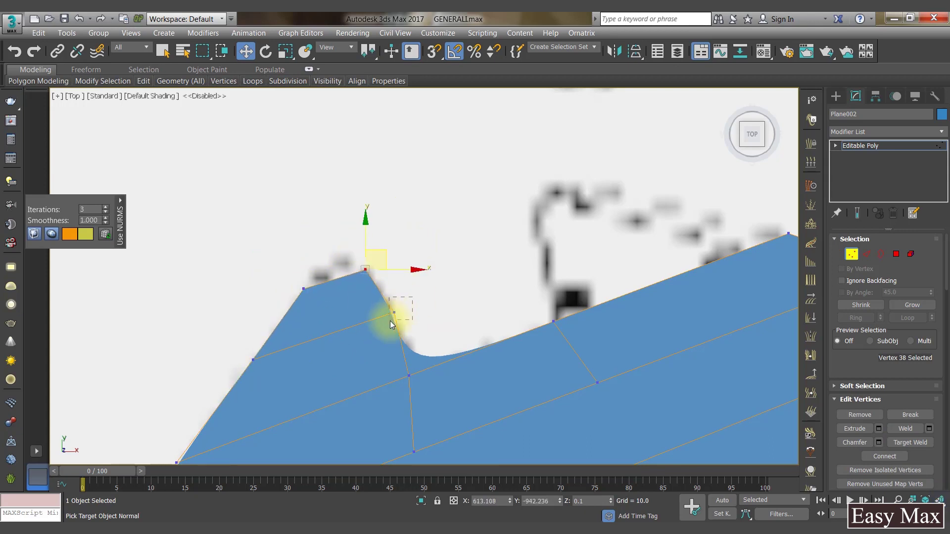
pyautogui.moveTo(413, 290); pyautogui.dragTo(415, 289)
pyautogui.moveTo(294, 329); pyautogui.dragTo(311, 373, button='middle')
# Add a short further strip at the upper-left prong's end and pull its vertices in to narrow the tip
pyautogui.press('2')
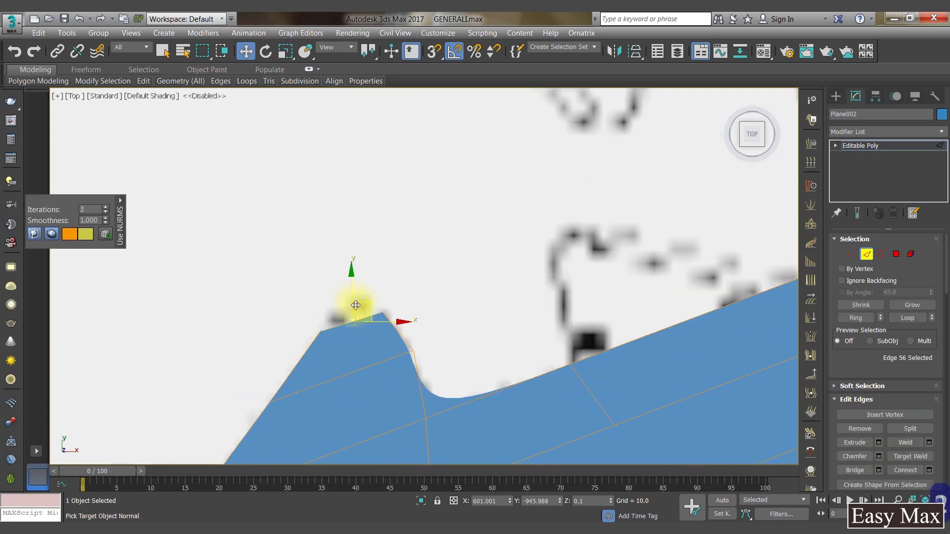
pyautogui.moveTo(368, 300)
pyautogui.keyDown('shift'); pyautogui.mouseDown()
pyautogui.moveTo(364, 280)
pyautogui.moveTo(372, 284)
pyautogui.mouseUp(); pyautogui.keyUp('shift')
pyautogui.press('1')
pyautogui.click(314, 307)
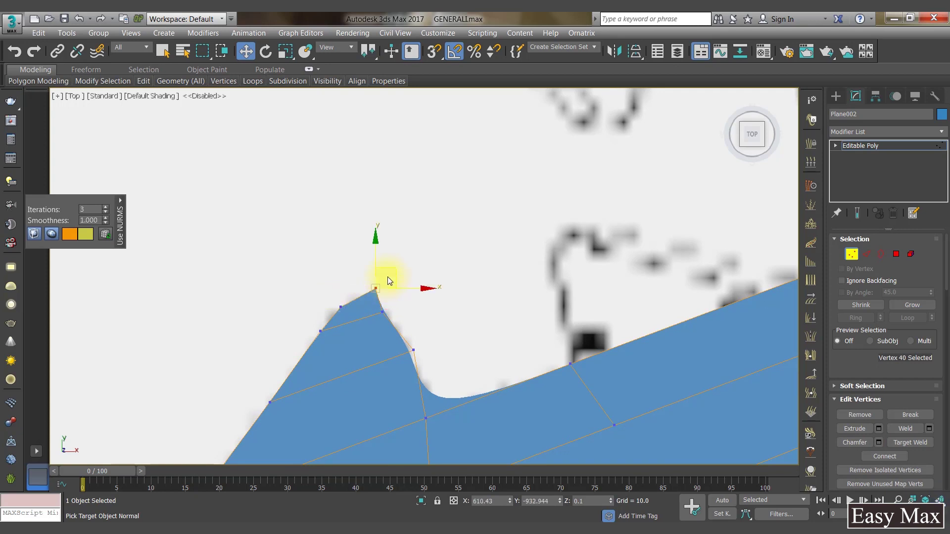
pyautogui.scroll(5, 353, 303)
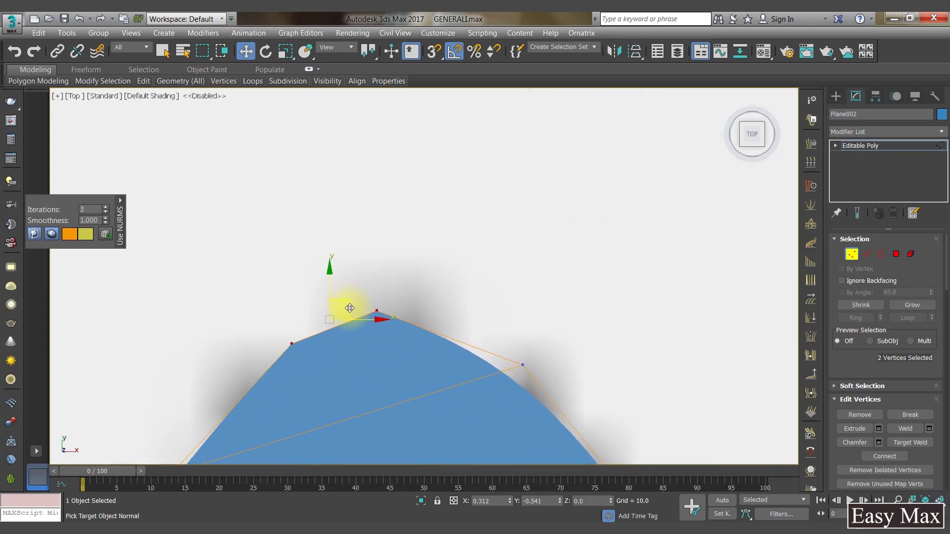
# Fine-tune the vertices around the upper-left prong's tip to follow its rounded outline
pyautogui.scroll(-3, 340, 297)
pyautogui.scroll(5, 403, 311)
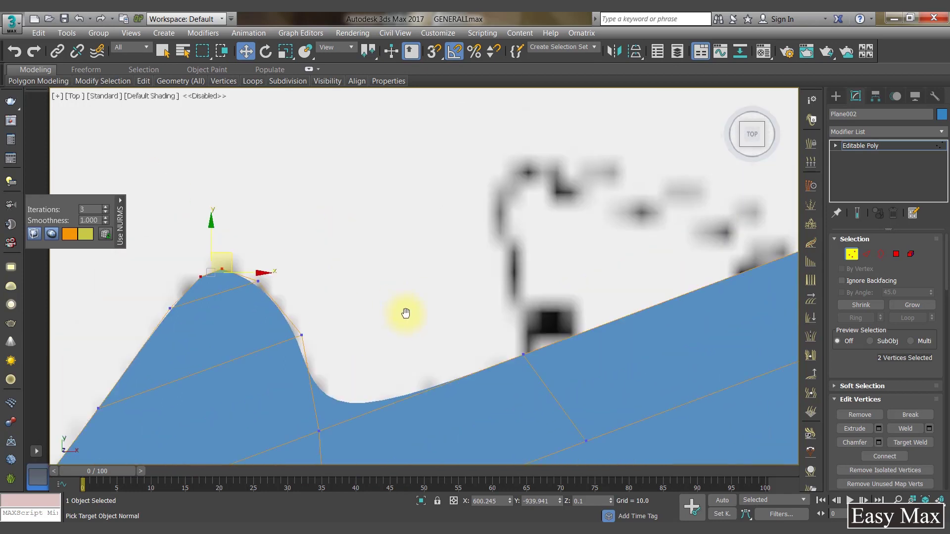
pyautogui.moveTo(281, 267); pyautogui.dragTo(280, 269)
pyautogui.moveTo(280, 269); pyautogui.dragTo(472, 322, button='middle')
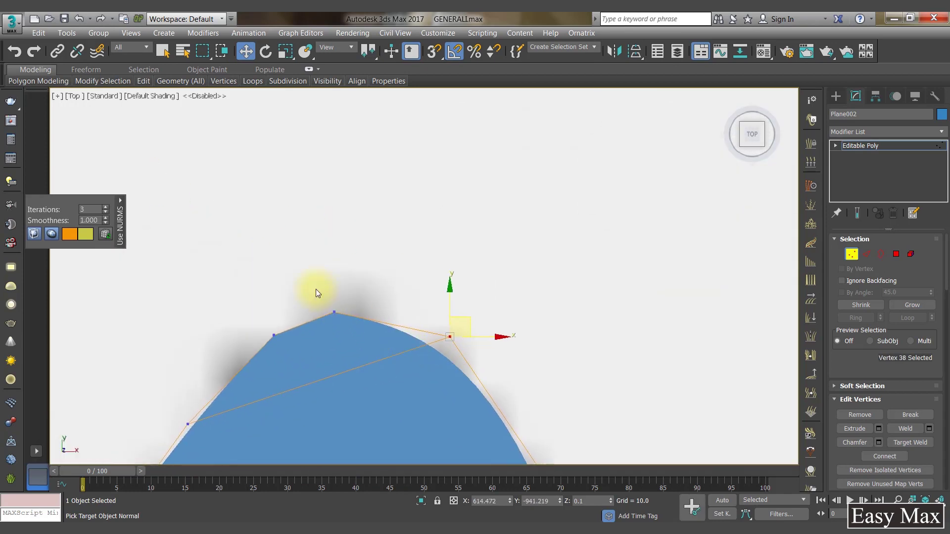
pyautogui.click(334, 313)
pyautogui.moveTo(355, 292); pyautogui.dragTo(335, 294)
# Extend the prong's short end edge into a cap and weld its two end vertices into one
pyautogui.press('2')
pyautogui.click(321, 321)
pyautogui.press('1')
pyautogui.moveTo(252, 301); pyautogui.dragTo(324, 320)
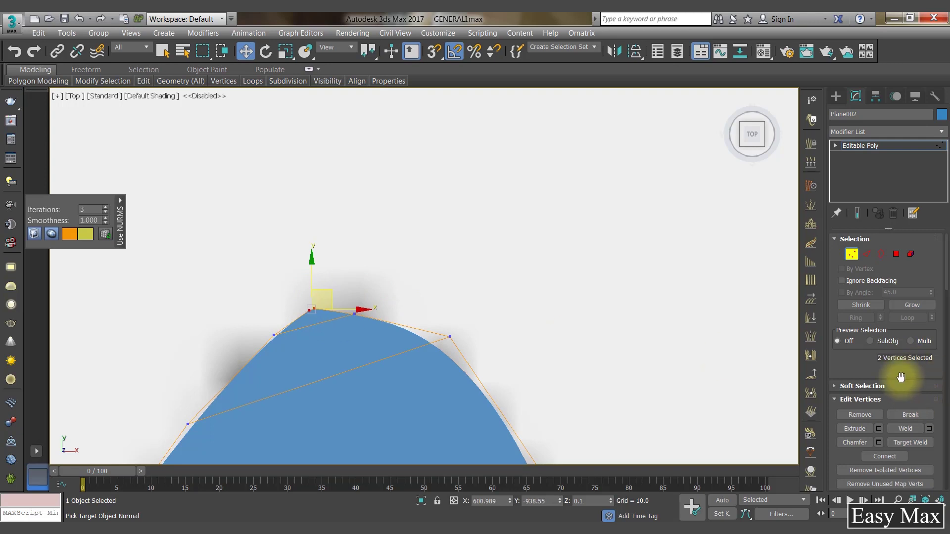
pyautogui.click(928, 428)
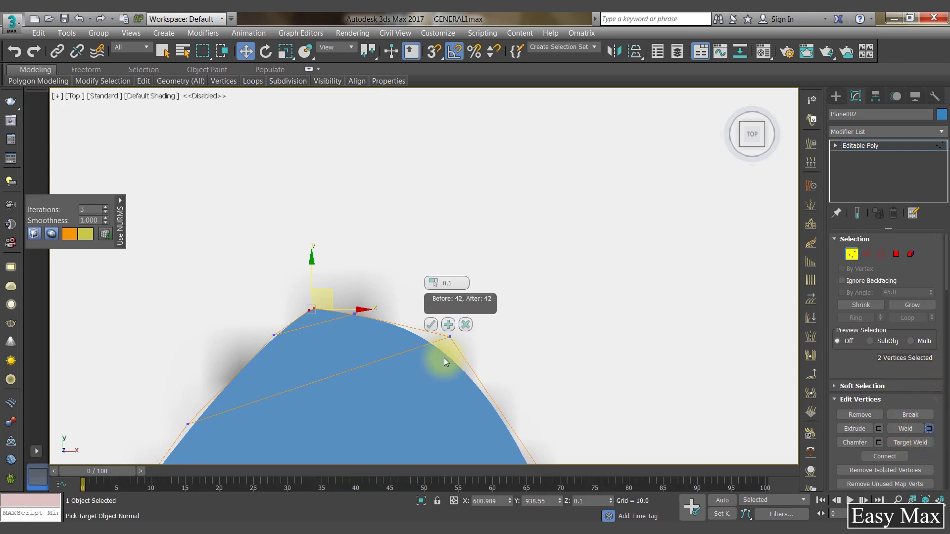
pyautogui.click(431, 325)
pyautogui.scroll(4, 297, 297)
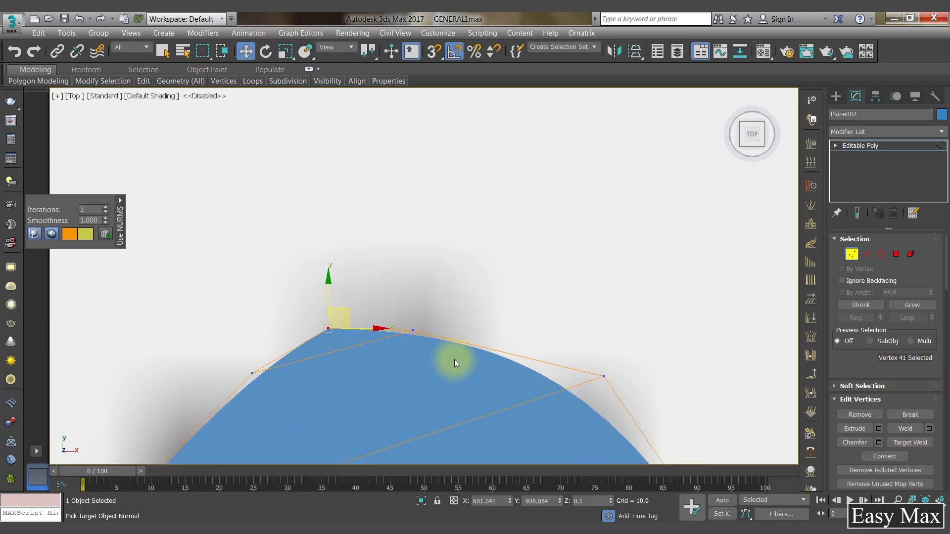
pyautogui.scroll(3, 454, 359)
# Extend the top edge's right section upward to start the upper-right prong and move its two end vertices onto the outline
pyautogui.scroll(-12, 470, 277)
pyautogui.moveTo(742, 305); pyautogui.dragTo(459, 333, button='middle')
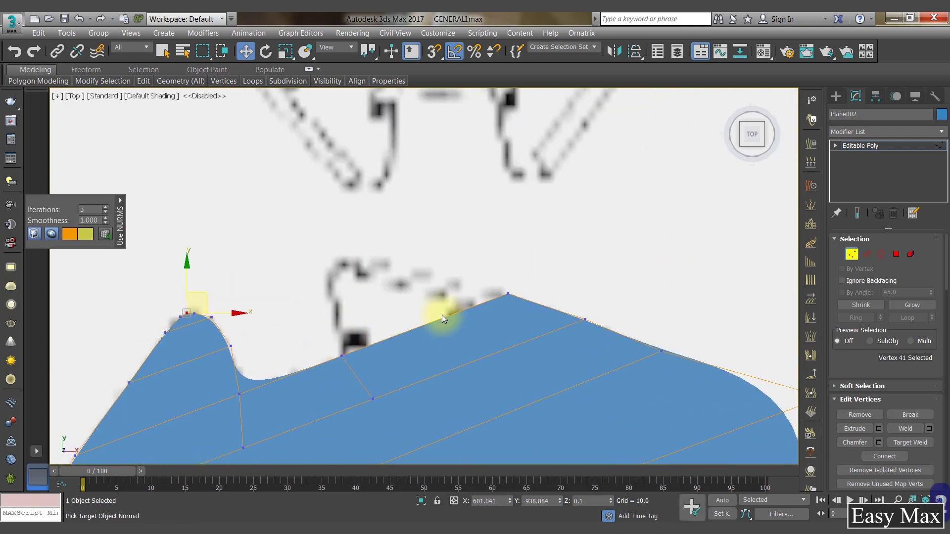
pyautogui.press('2')
pyautogui.click(448, 311)
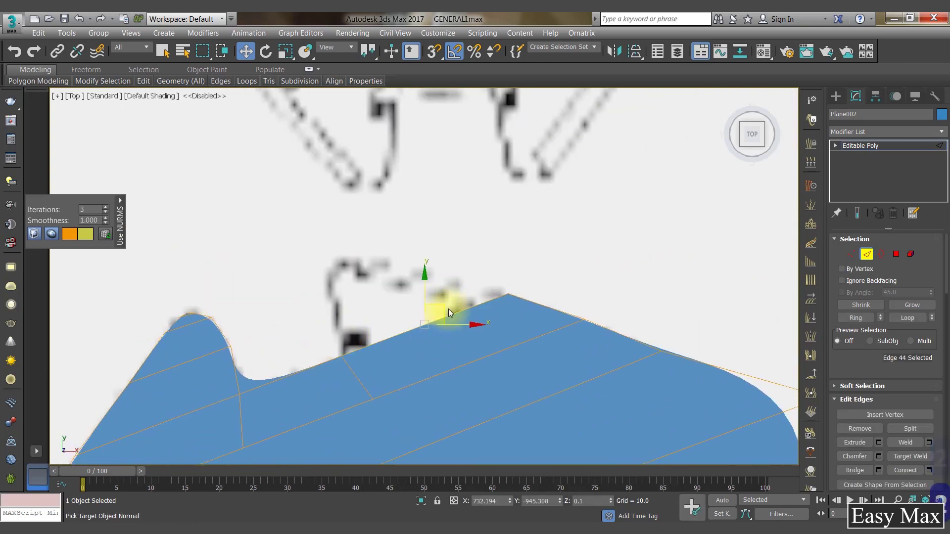
pyautogui.keyDown('shift'); pyautogui.moveTo(448, 308); pyautogui.dragTo(424, 272); pyautogui.keyUp('shift')
pyautogui.press('1')
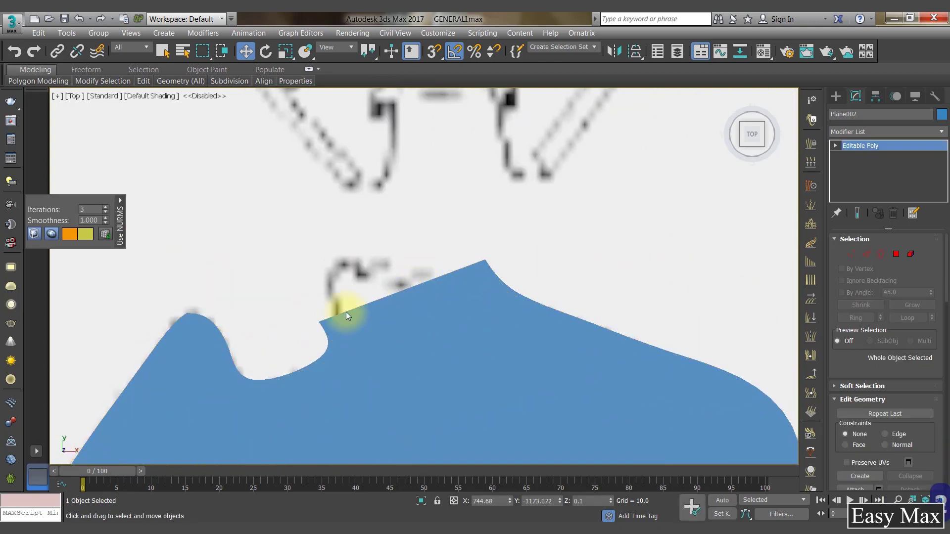
pyautogui.moveTo(304, 311); pyautogui.dragTo(364, 296)
pyautogui.moveTo(441, 243); pyautogui.dragTo(462, 264)
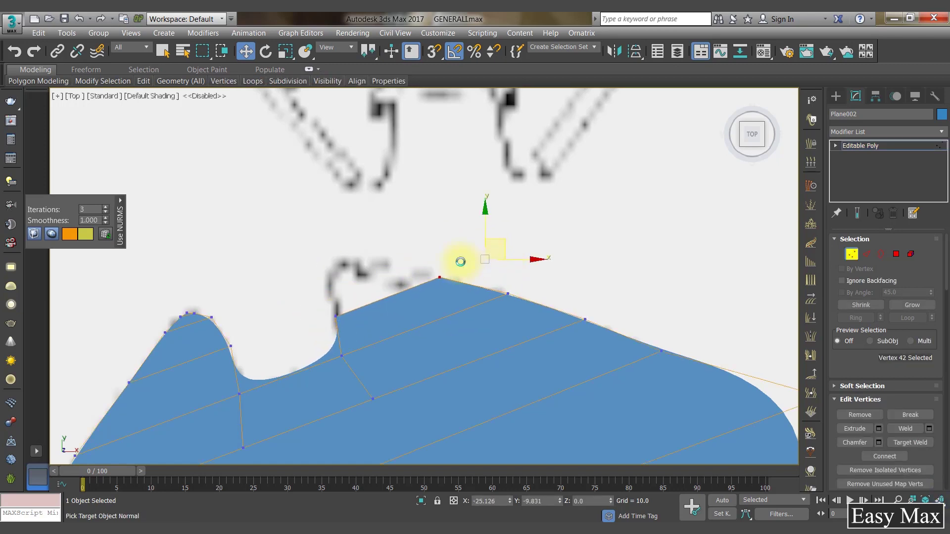
# Extend the upper-right prong's end edge with another strip and move its two end vertices onto the reference outline
pyautogui.scroll(3, 357, 286)
pyautogui.press('2')
pyautogui.click(373, 323)
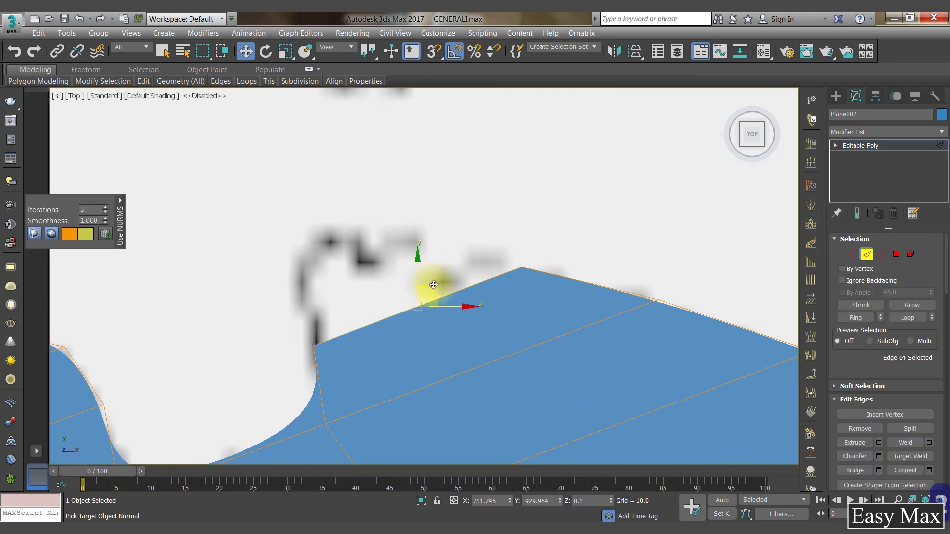
pyautogui.keyDown('shift'); pyautogui.moveTo(430, 286); pyautogui.dragTo(389, 238); pyautogui.keyUp('shift')
pyautogui.press('1')
pyautogui.moveTo(252, 293); pyautogui.dragTo(316, 336)
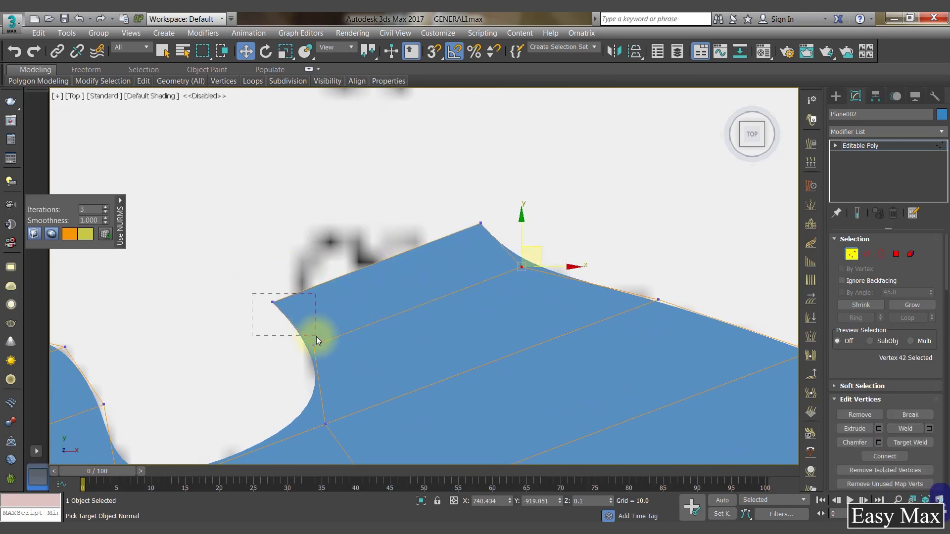
pyautogui.moveTo(295, 289); pyautogui.dragTo(317, 277)
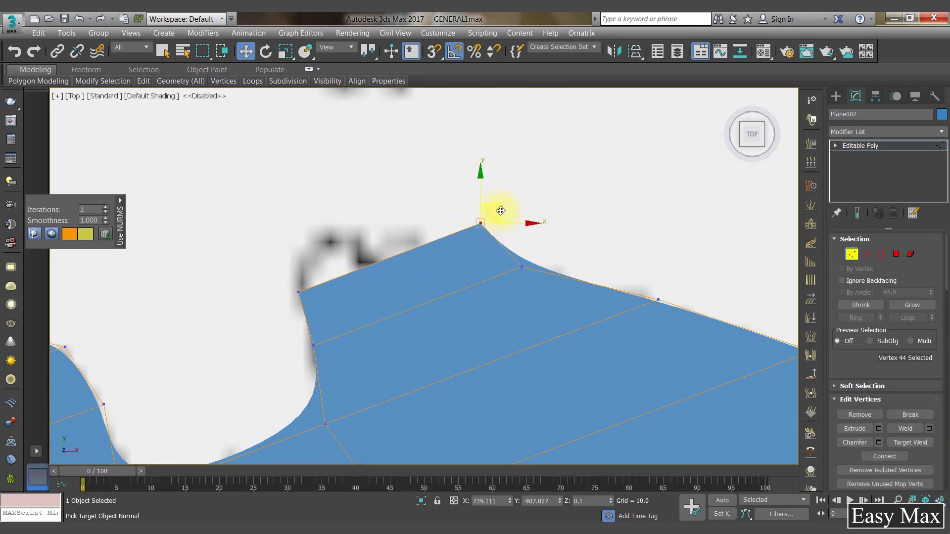
pyautogui.moveTo(501, 210); pyautogui.dragTo(407, 259)
# Add a further short strip at the upper-right prong's end and pull its two vertices inward to narrow the tip
pyautogui.moveTo(363, 318); pyautogui.dragTo(424, 378, button='middle')
pyautogui.press('2')
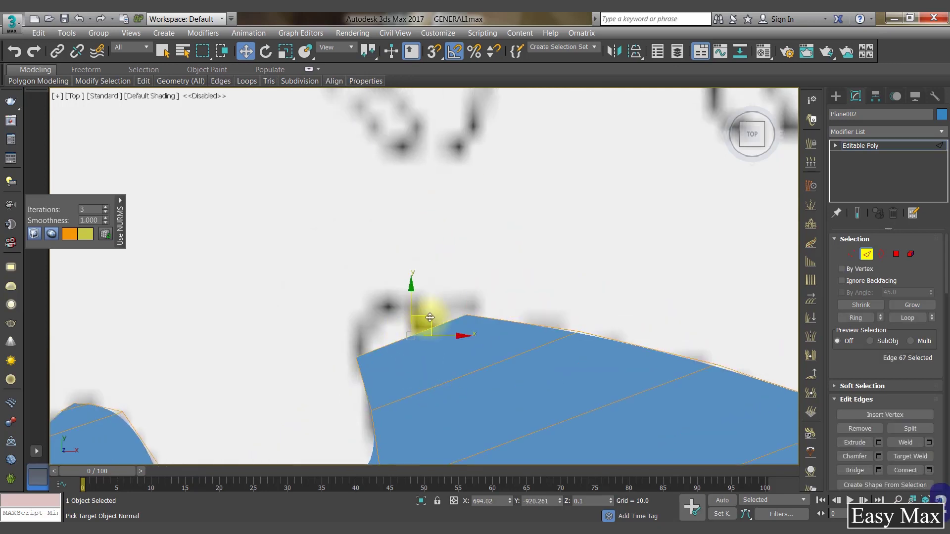
pyautogui.keyDown('shift'); pyautogui.moveTo(429, 318); pyautogui.dragTo(411, 288); pyautogui.keyUp('shift')
pyautogui.press('1')
pyautogui.click(337, 327)
pyautogui.moveTo(353, 310); pyautogui.dragTo(385, 305)
pyautogui.click(447, 286)
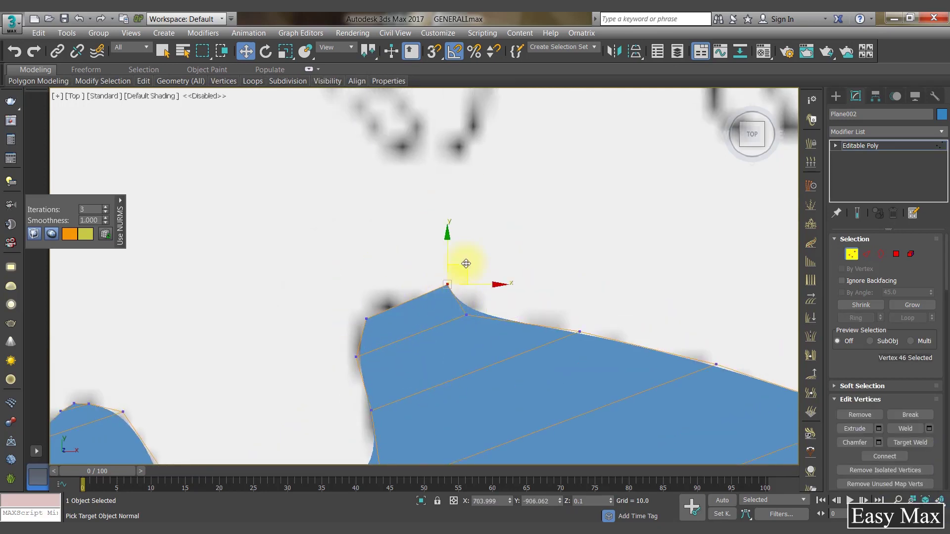
pyautogui.moveTo(465, 266); pyautogui.dragTo(432, 281)
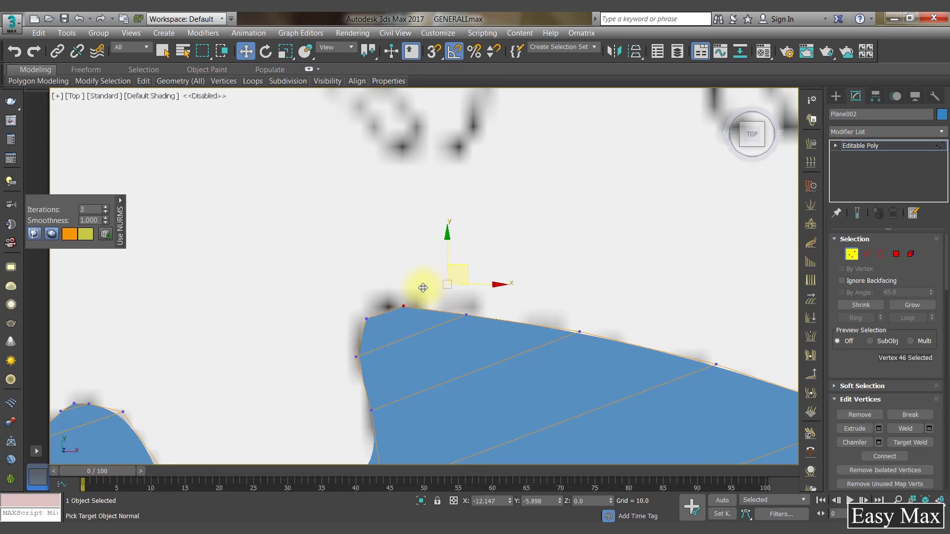
# Extend the upper-right prong's short end edge into a cap and collapse its two end vertices into one
pyautogui.scroll(3, 394, 306)
pyautogui.moveTo(282, 312); pyautogui.dragTo(347, 334)
pyautogui.press('2')
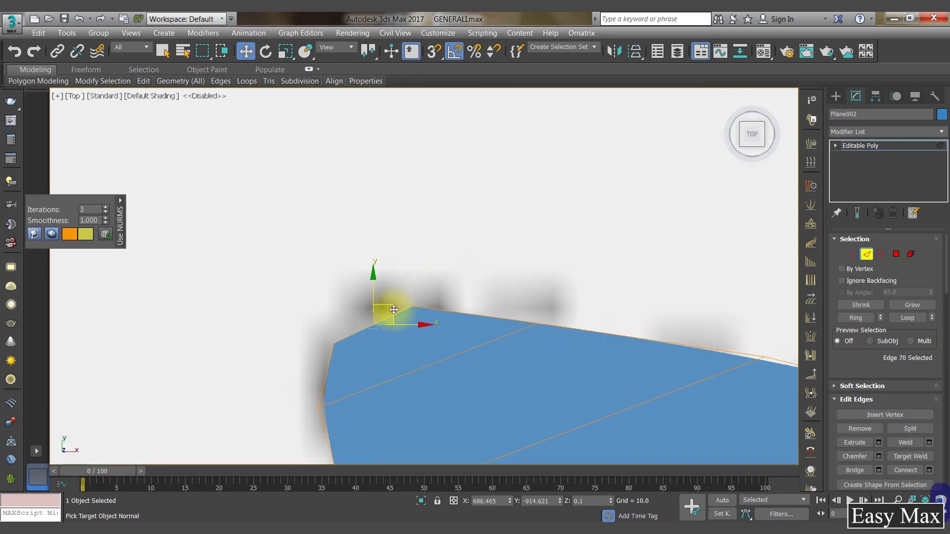
pyautogui.hotkey('ctrl', 'z')
pyautogui.hotkey('ctrl', 'z')
pyautogui.hotkey('ctrl', 'z')
pyautogui.hotkey('ctrl', 'z')
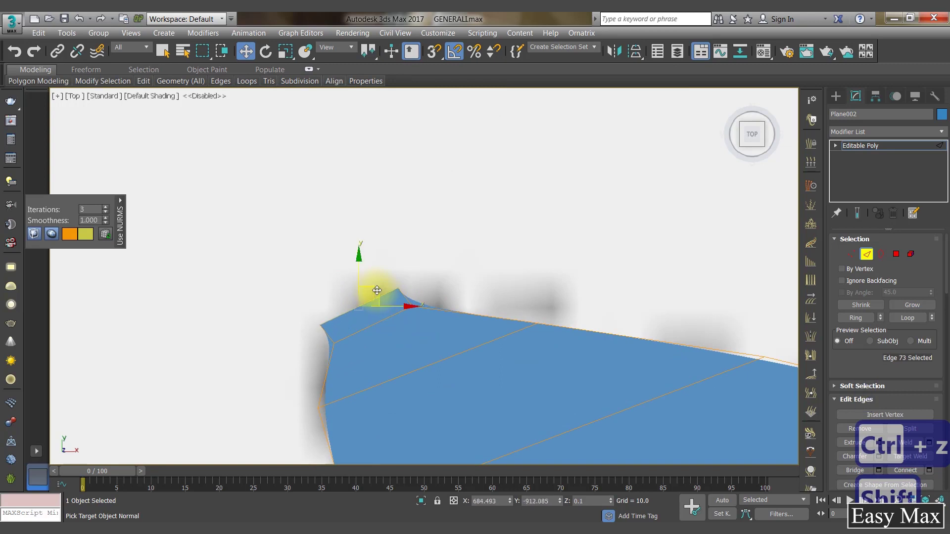
pyautogui.moveTo(320, 325); pyautogui.dragTo(377, 290)
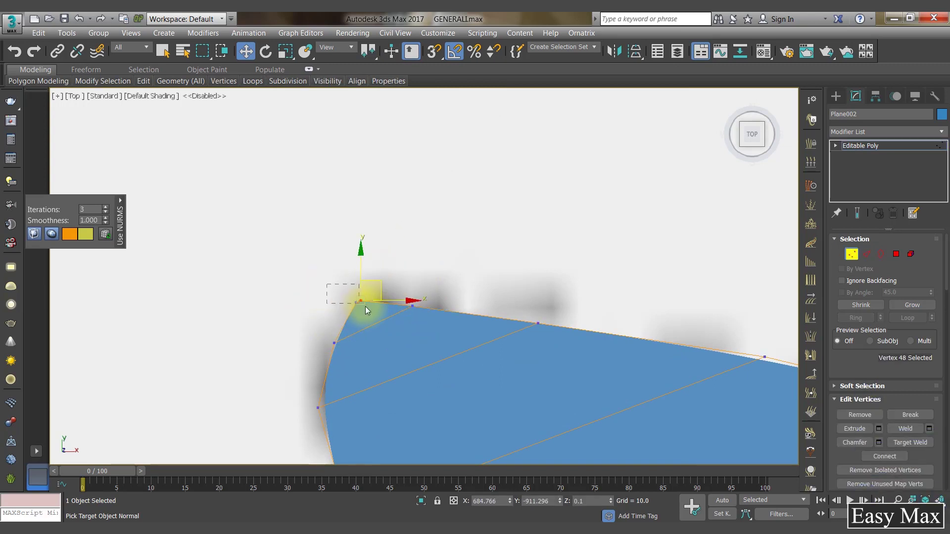
pyautogui.moveTo(889, 383); pyautogui.dragTo(888, 217)
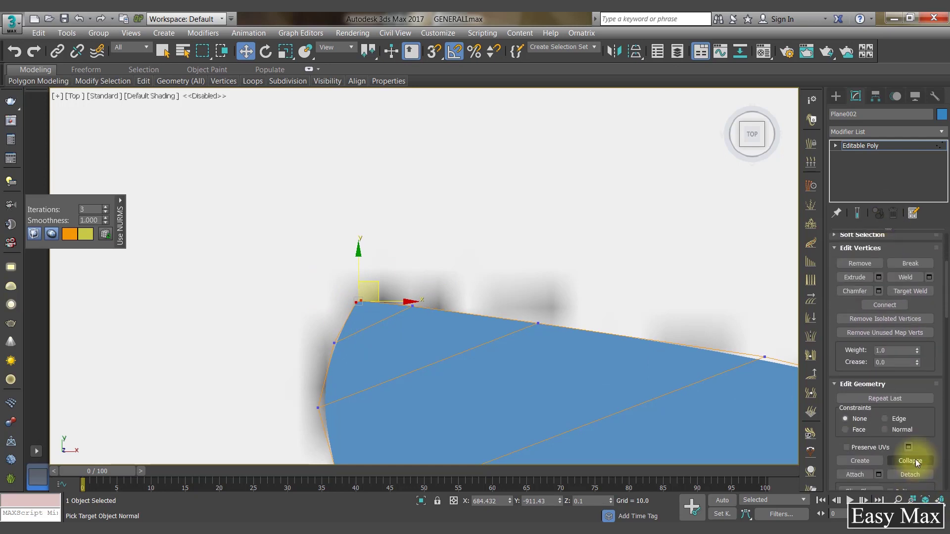
# Nudge the vertices at the upper-right prong's tip to follow its rounded outline
pyautogui.scroll(3, 420, 334)
pyautogui.moveTo(472, 317); pyautogui.dragTo(467, 304)
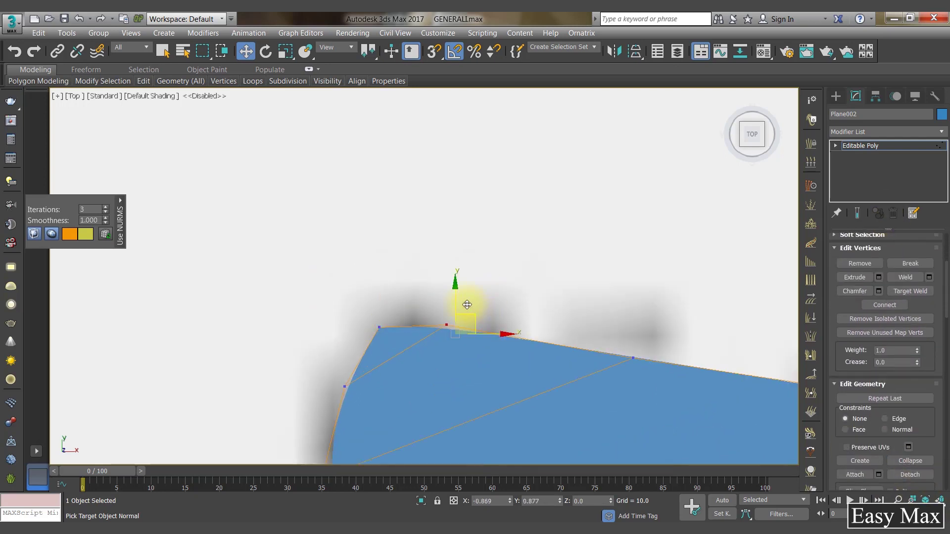
pyautogui.moveTo(394, 309); pyautogui.dragTo(402, 317)
pyautogui.scroll(-4, 490, 326)
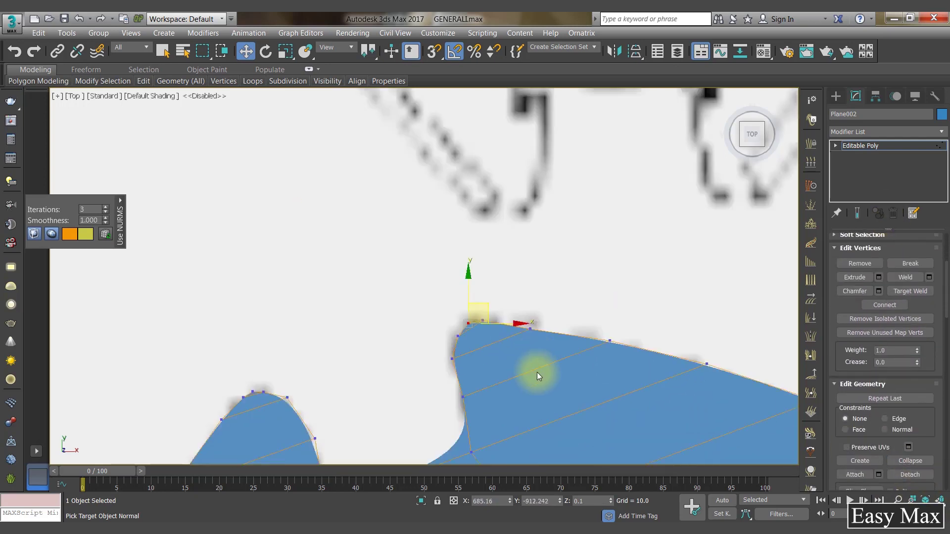
# Fine-tune the vertices along the notch between the two upper prongs and the prong sides to match the reference
pyautogui.moveTo(533, 383); pyautogui.dragTo(487, 257, button='middle')
pyautogui.scroll(1, 420, 322)
pyautogui.moveTo(446, 317); pyautogui.dragTo(465, 342)
pyautogui.moveTo(187, 383); pyautogui.dragTo(260, 420)
pyautogui.moveTo(257, 418); pyautogui.dragTo(346, 312, button='middle')
pyautogui.moveTo(326, 282); pyautogui.dragTo(327, 305)
pyautogui.moveTo(481, 139); pyautogui.dragTo(438, 211, button='middle')
pyautogui.moveTo(440, 204); pyautogui.dragTo(473, 206)
pyautogui.moveTo(544, 319); pyautogui.dragTo(500, 291, button='middle')
pyautogui.scroll(-6, 501, 291)
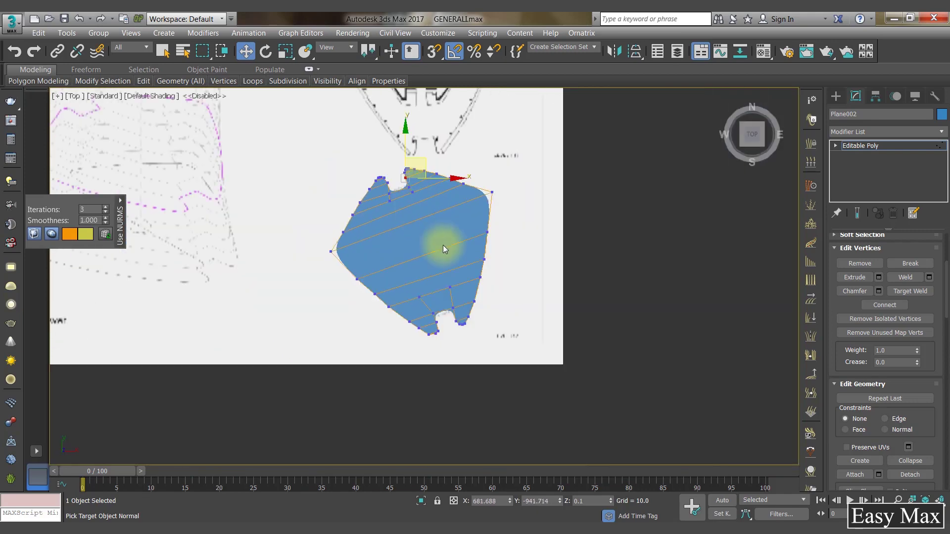
# Set the editable poly's NURMS subdivision display iterations to 2
pyautogui.scroll(2, 405, 286)
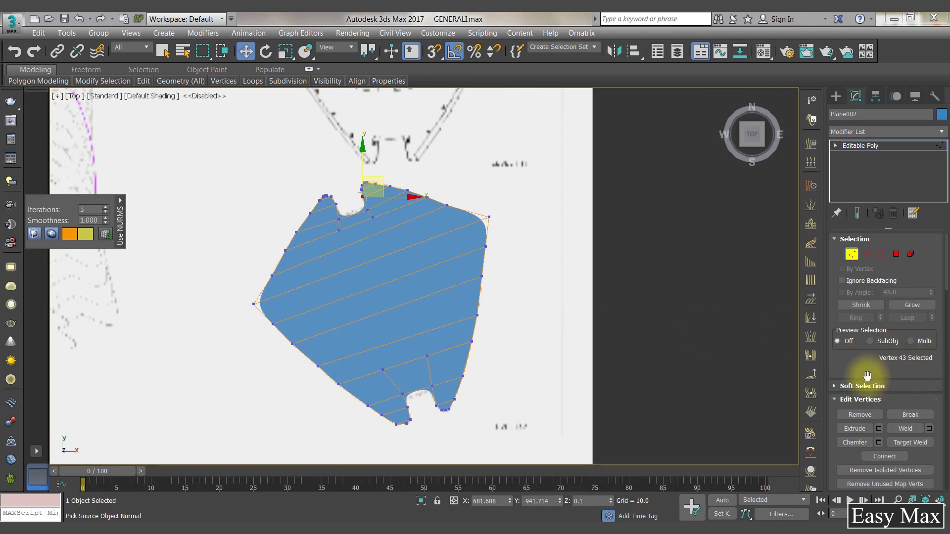
pyautogui.scroll(-3, 891, 361)
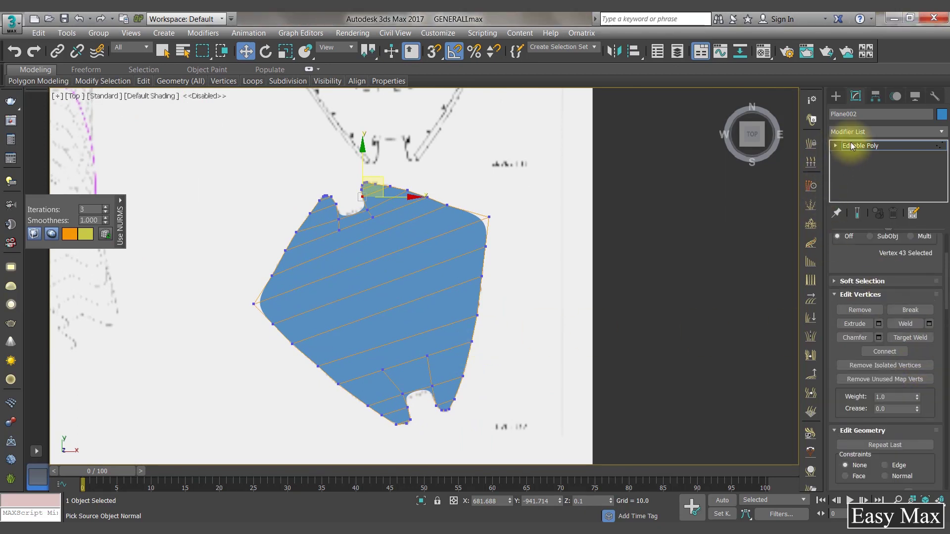
pyautogui.moveTo(858, 261); pyautogui.dragTo(869, 167)
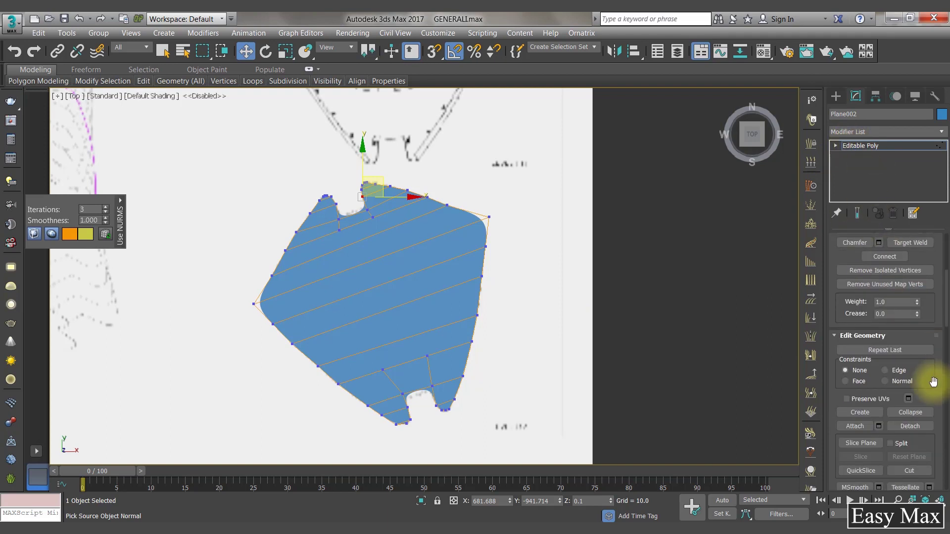
pyautogui.moveTo(933, 382); pyautogui.dragTo(948, 254)
pyautogui.moveTo(925, 416); pyautogui.dragTo(929, 238)
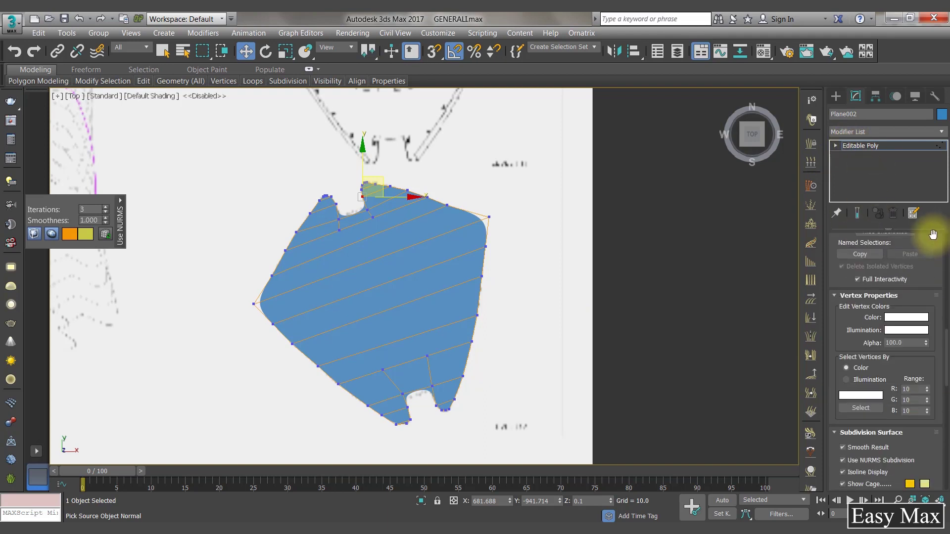
pyautogui.moveTo(927, 452); pyautogui.dragTo(929, 340)
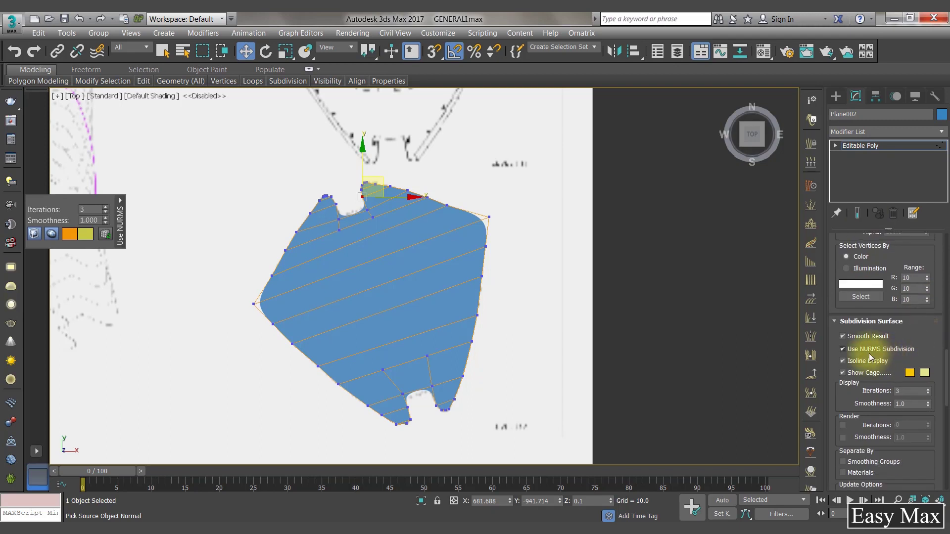
pyautogui.click(928, 395)
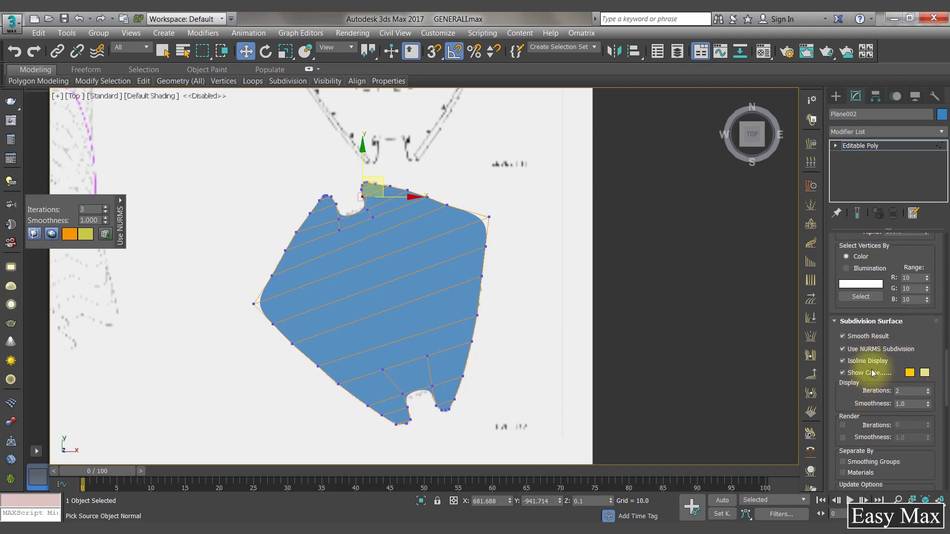
# Leave vertex editing and add an Edit Poly modifier on top of the floor's editable poly
pyautogui.moveTo(929, 341); pyautogui.dragTo(930, 406)
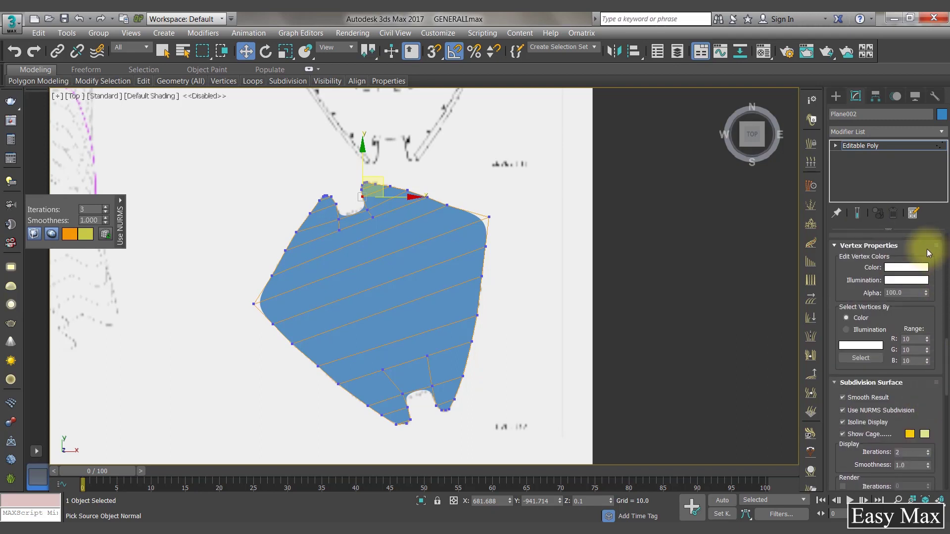
pyautogui.moveTo(928, 250); pyautogui.dragTo(934, 401)
pyautogui.click(865, 144)
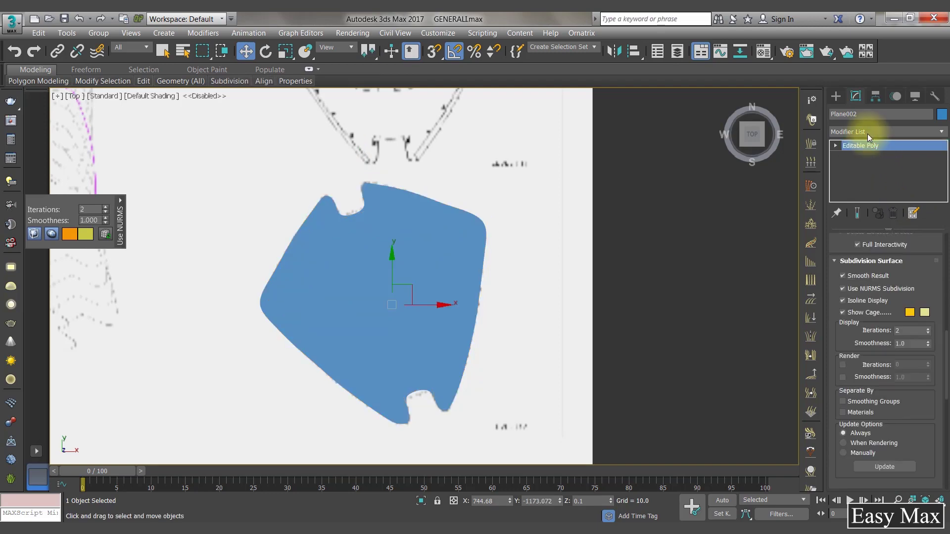
pyautogui.click(868, 130)
pyautogui.press('e')
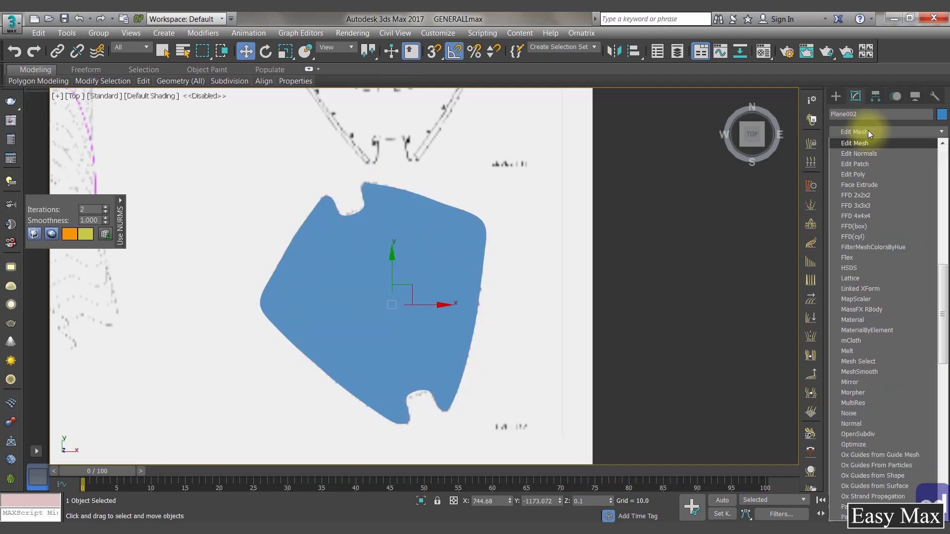
pyautogui.click(869, 174)
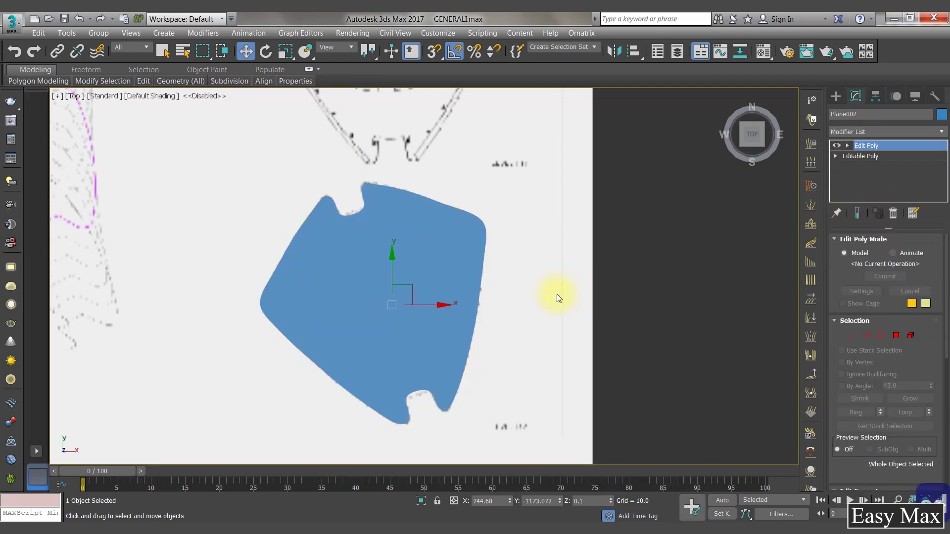
# Select the floor's outer border and create a linear shape from it
pyautogui.click(881, 337)
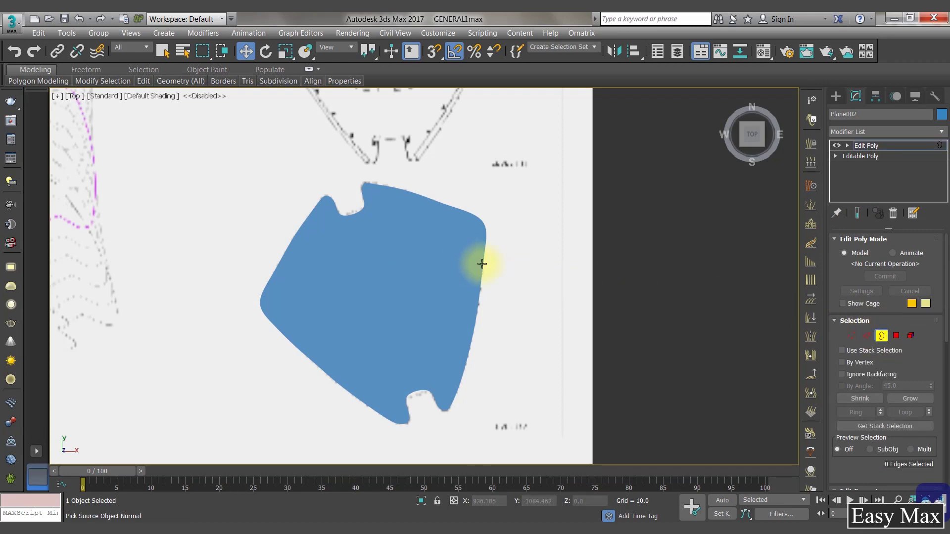
pyautogui.click(481, 264)
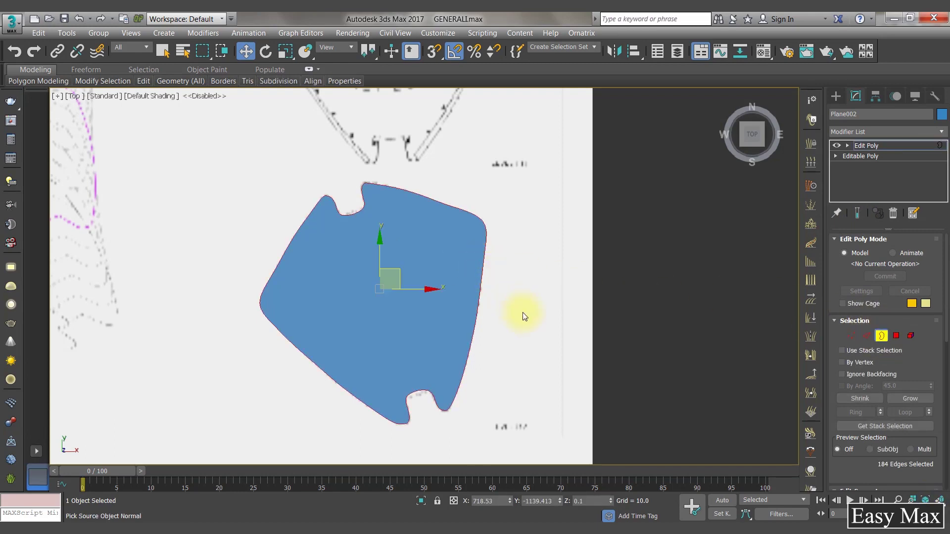
pyautogui.keyDown('alt'); pyautogui.moveTo(523, 313); pyautogui.dragTo(714, 317, button='middle'); pyautogui.keyUp('alt')
pyautogui.moveTo(914, 362); pyautogui.dragTo(916, 342)
pyautogui.scroll(-5, 914, 343)
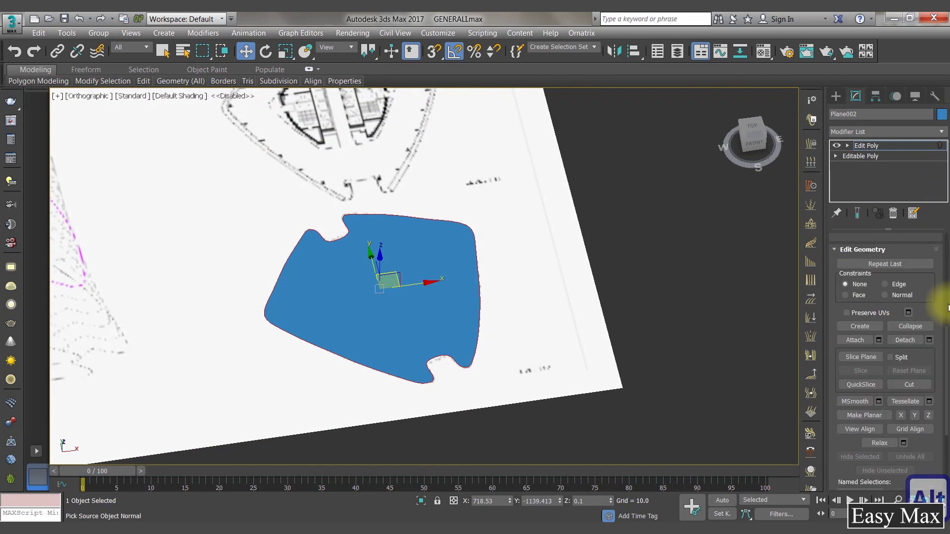
pyautogui.scroll(-3, 930, 329)
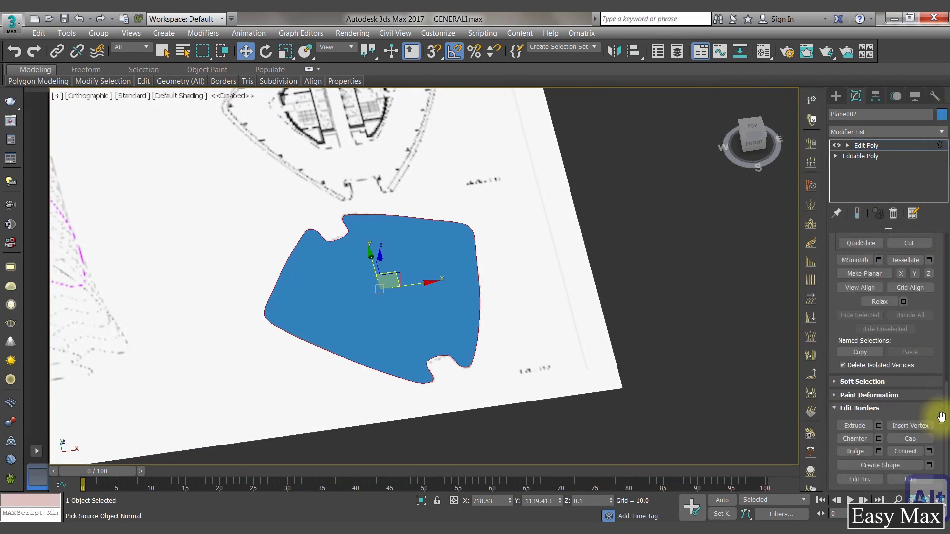
pyautogui.click(929, 465)
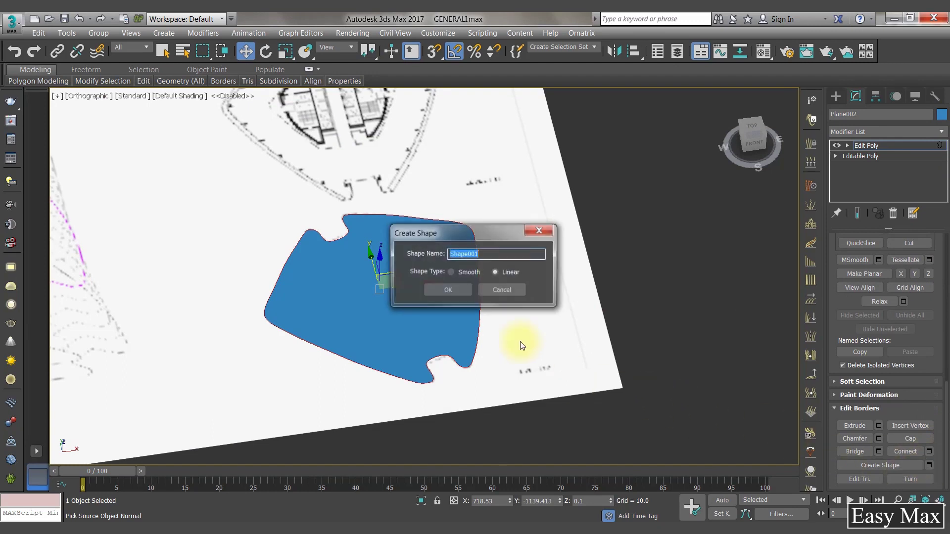
pyautogui.click(450, 287)
# Select the extracted outline spline, clone it once as a copy beside the reference sheet along X, and return to the Top view
pyautogui.click(855, 144)
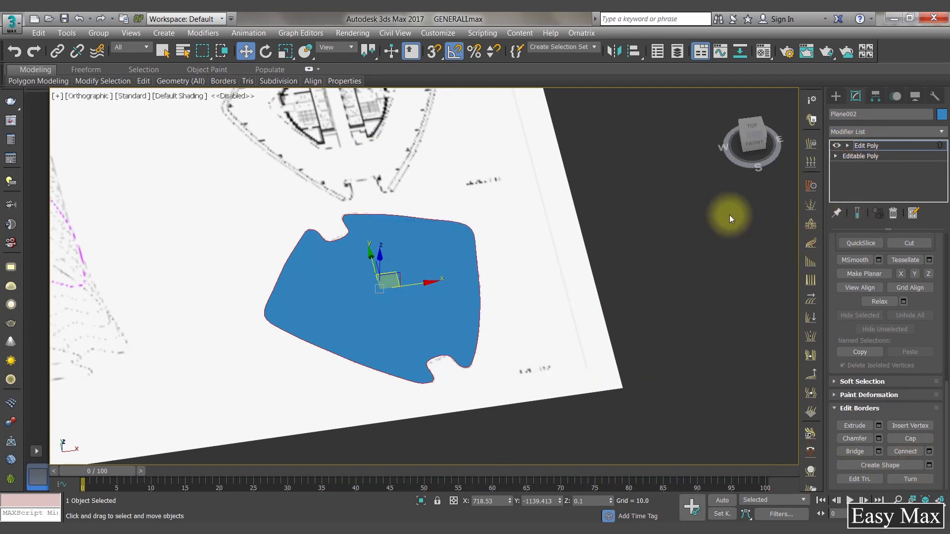
pyautogui.click(480, 298)
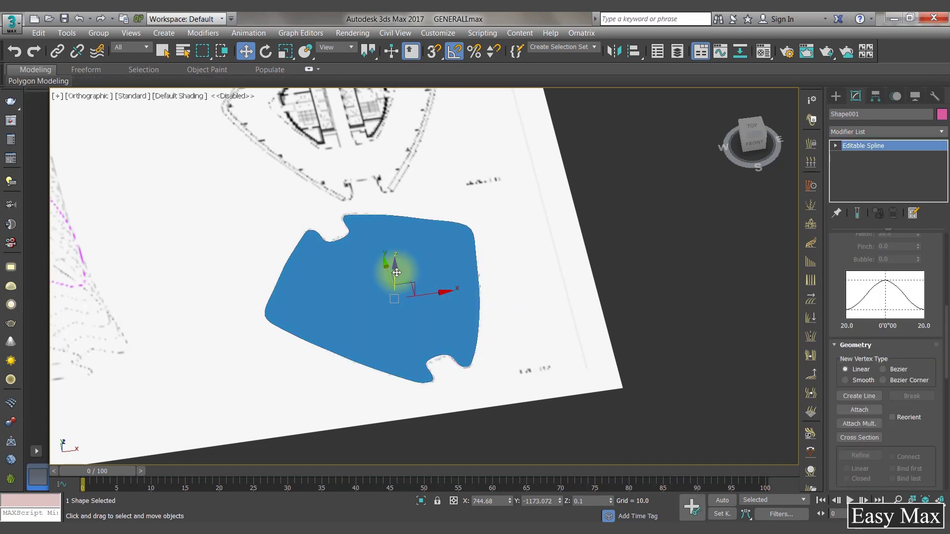
pyautogui.press('shift')
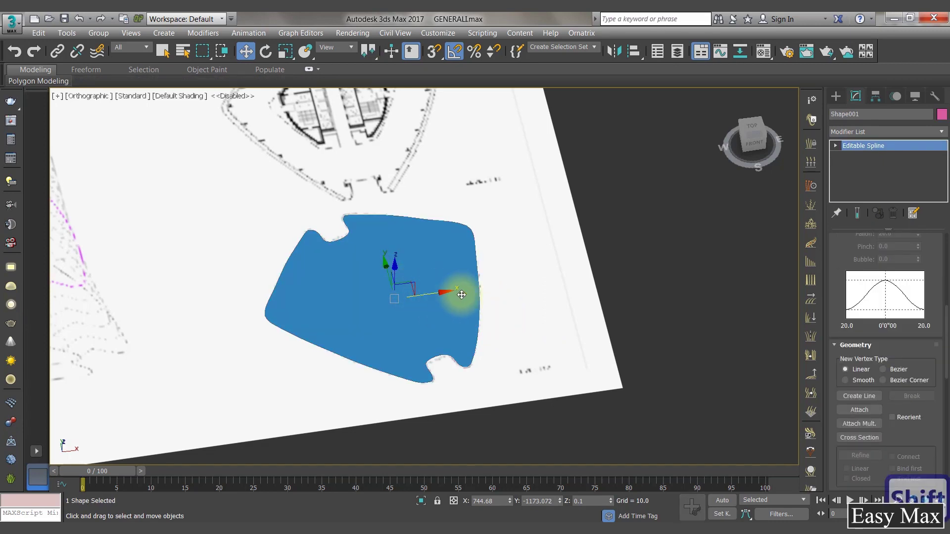
pyautogui.moveTo(644, 290)
pyautogui.keyDown('shift'); pyautogui.mouseDown()
pyautogui.moveTo(776, 282)
pyautogui.moveTo(773, 291)
pyautogui.mouseUp(); pyautogui.keyUp('shift')
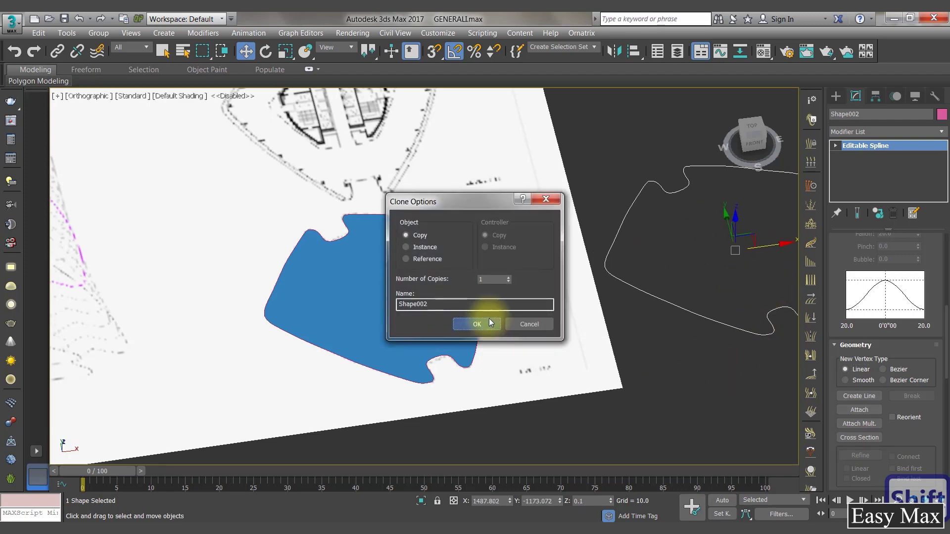
pyautogui.press('Return')
pyautogui.scroll(-4, 711, 348)
pyautogui.moveTo(711, 349)
pyautogui.keyDown('alt'); pyautogui.mouseDown(button='middle')
pyautogui.moveTo(624, 364)
pyautogui.moveTo(742, 373)
pyautogui.moveTo(556, 332)
pyautogui.mouseUp(button='middle'); pyautogui.keyUp('alt')
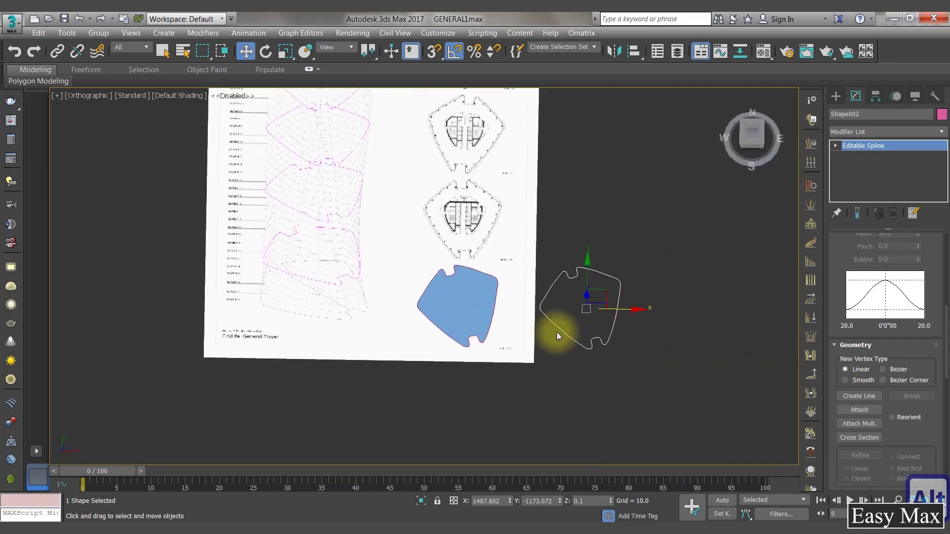
pyautogui.press('t')
pyautogui.scroll(-6, 574, 297)
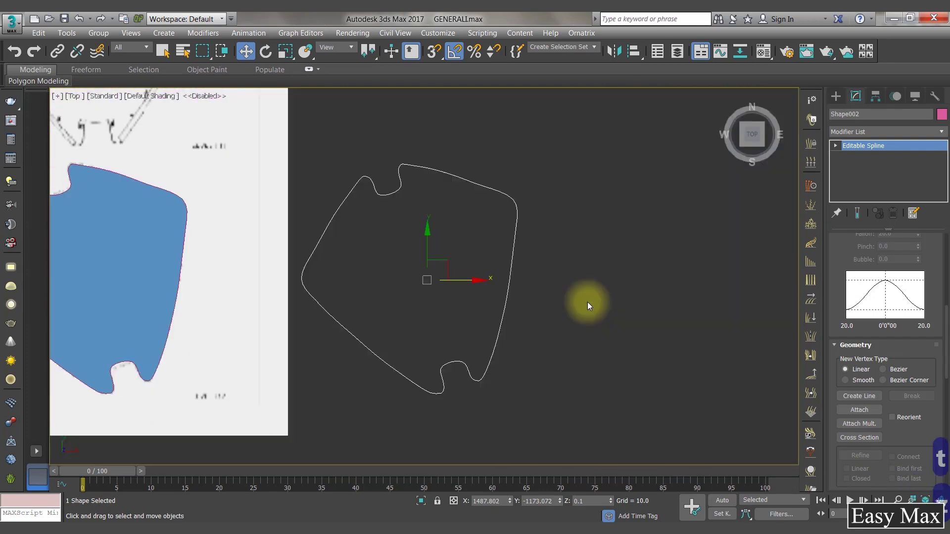
pyautogui.scroll(-4, 587, 302)
pyautogui.scroll(1, 558, 287)
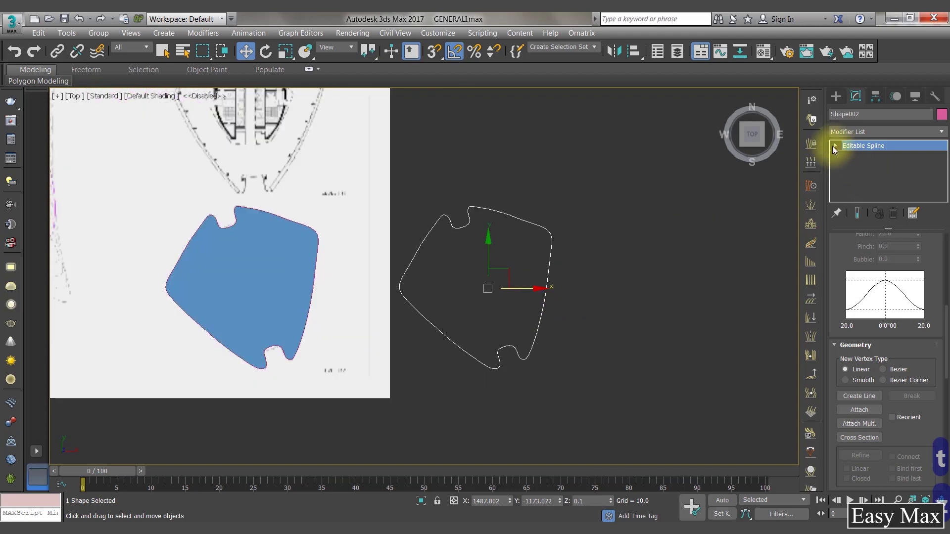
# Examine the vertex distribution along the outline spline copy beside the reference sheet, then leave vertex editing
pyautogui.click(834, 146)
pyautogui.click(859, 156)
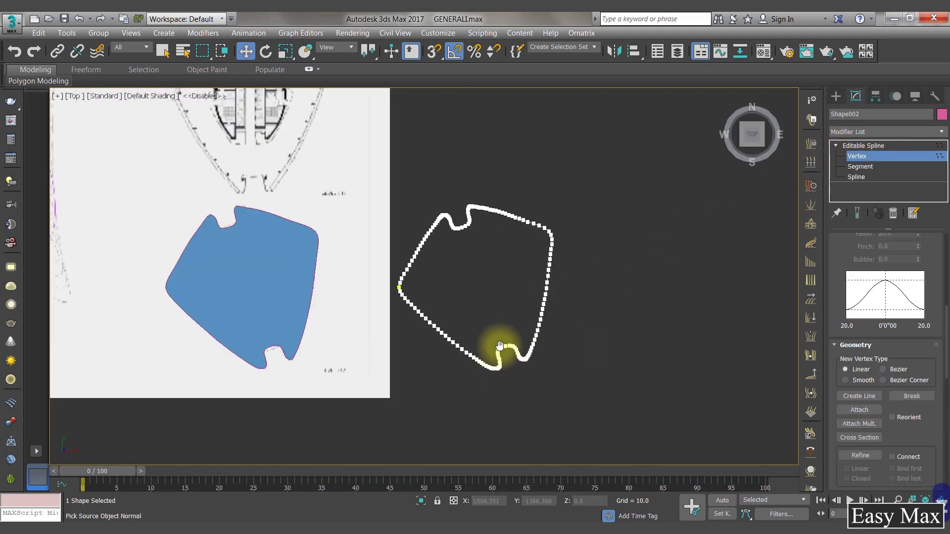
pyautogui.moveTo(500, 347); pyautogui.dragTo(538, 320, button='middle')
pyautogui.scroll(5, 515, 348)
pyautogui.scroll(3, 531, 328)
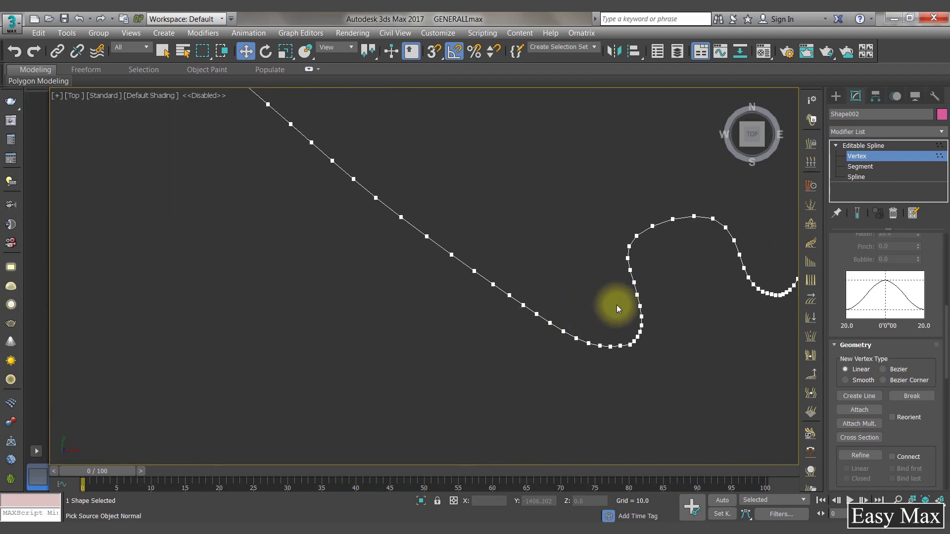
pyautogui.scroll(-3, 616, 304)
pyautogui.moveTo(624, 319); pyautogui.dragTo(594, 401, button='middle')
pyautogui.scroll(-4, 617, 339)
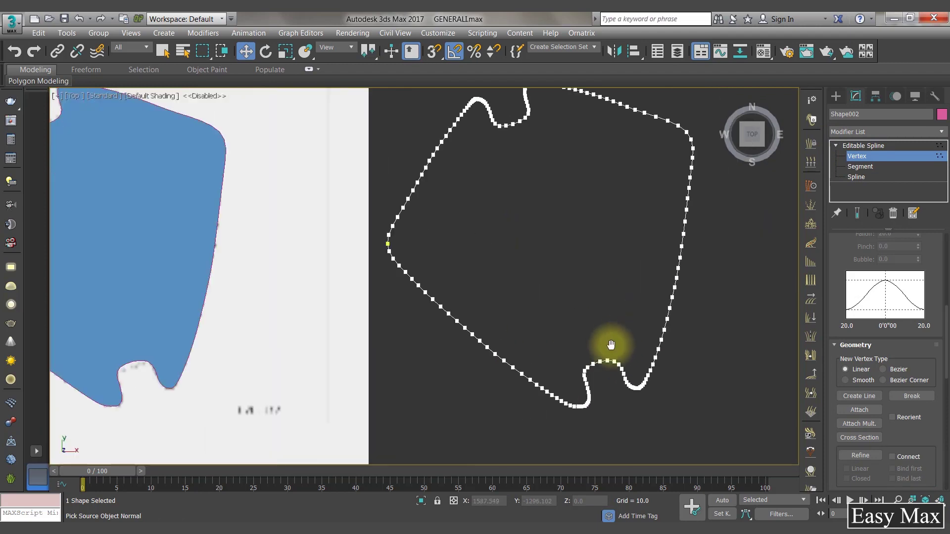
pyautogui.moveTo(610, 339); pyautogui.dragTo(602, 356, button='middle')
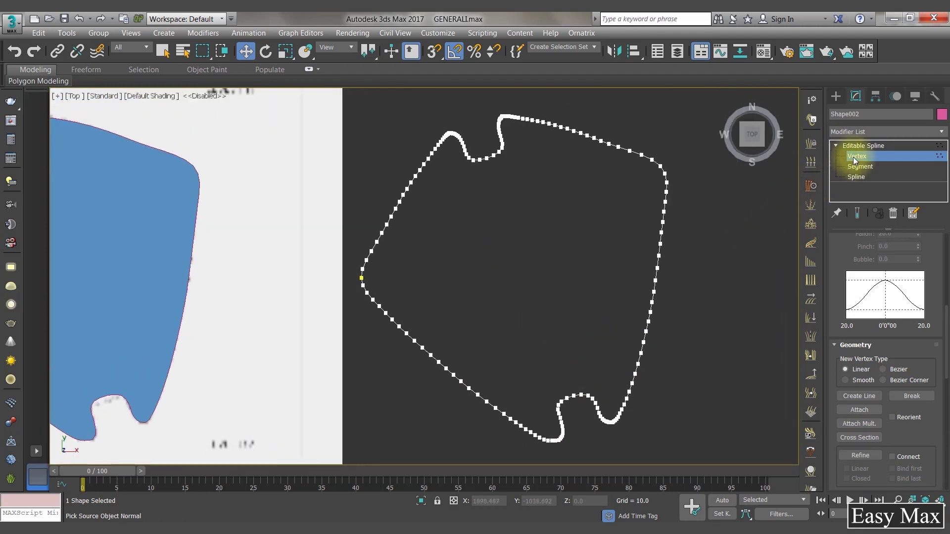
pyautogui.moveTo(237, 240); pyautogui.dragTo(490, 285, button='middle')
pyautogui.scroll(-4, 489, 284)
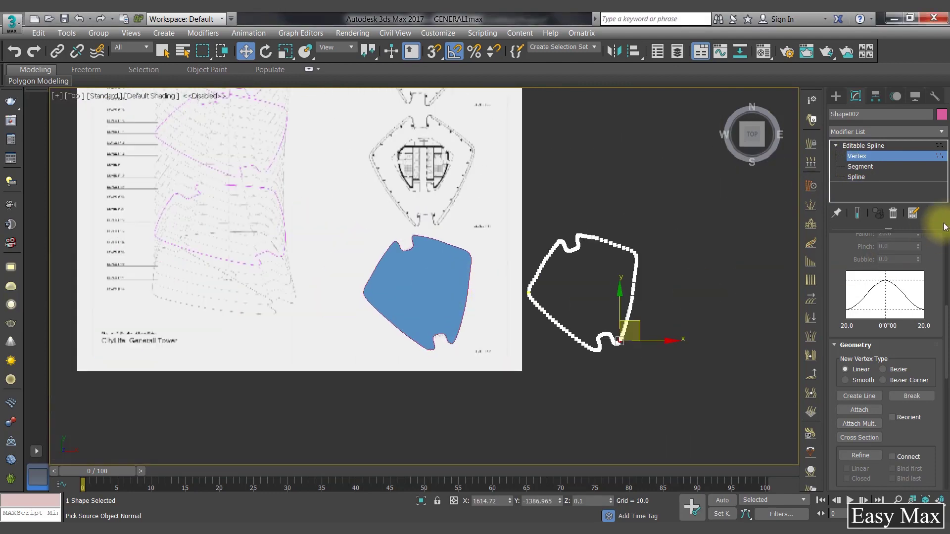
pyautogui.click(867, 154)
# Clone the lowest floor's poly once as a copy and place it over the topmost floor plan on the reference sheet
pyautogui.click(434, 291)
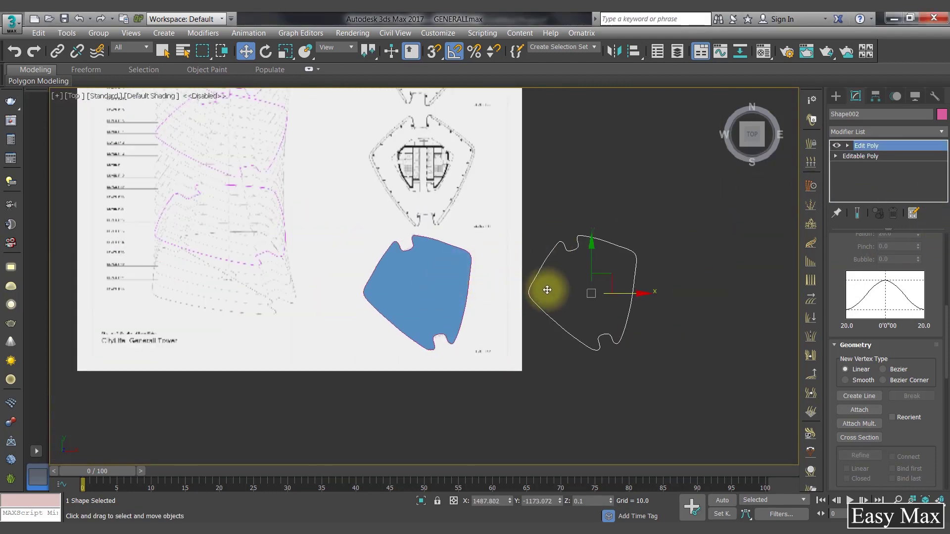
pyautogui.scroll(-3, 539, 299)
pyautogui.moveTo(537, 303); pyautogui.dragTo(463, 397, button='middle')
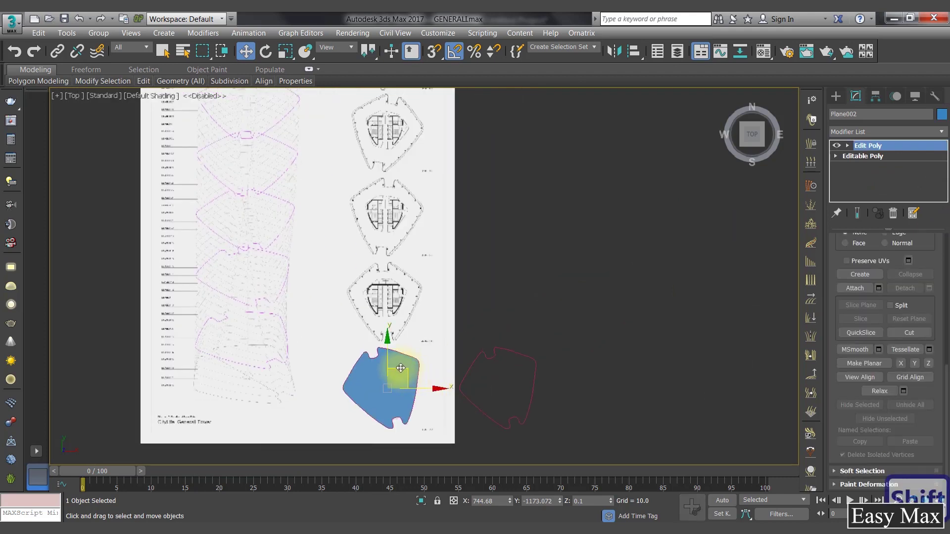
pyautogui.moveTo(404, 371)
pyautogui.keyDown('shift'); pyautogui.mouseDown()
pyautogui.moveTo(421, 67)
pyautogui.moveTo(413, 121)
pyautogui.mouseUp(); pyautogui.keyUp('shift')
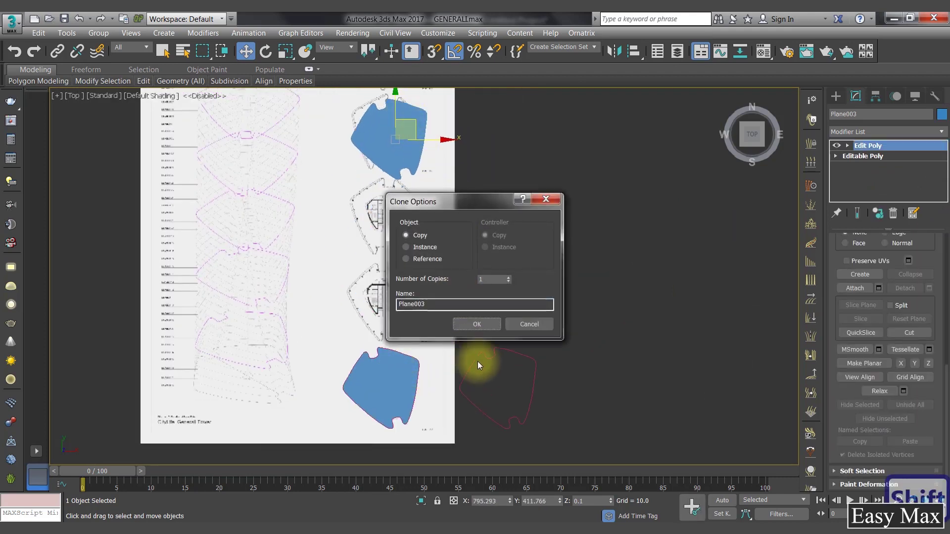
pyautogui.click(477, 324)
pyautogui.moveTo(435, 285); pyautogui.dragTo(456, 399, button='middle')
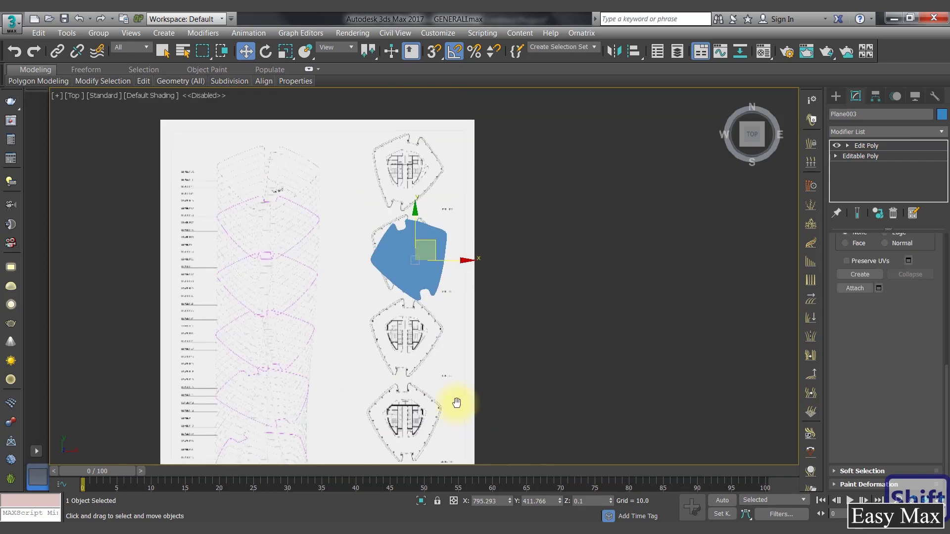
pyautogui.moveTo(431, 248); pyautogui.dragTo(423, 163)
pyautogui.moveTo(470, 276); pyautogui.dragTo(532, 335, button='middle')
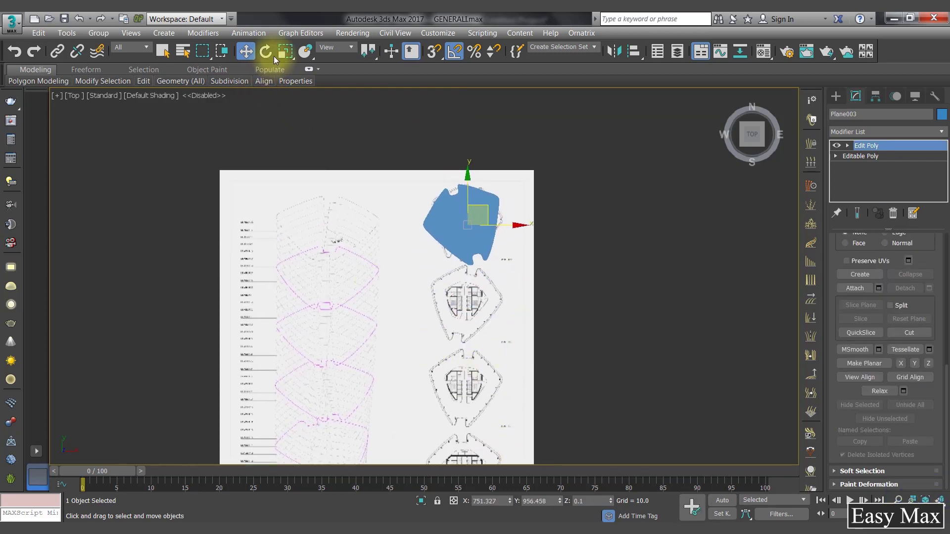
# Rotate the cloned floor to -10 degrees about Z and shift it slightly over the topmost plan's outline
pyautogui.press('e')
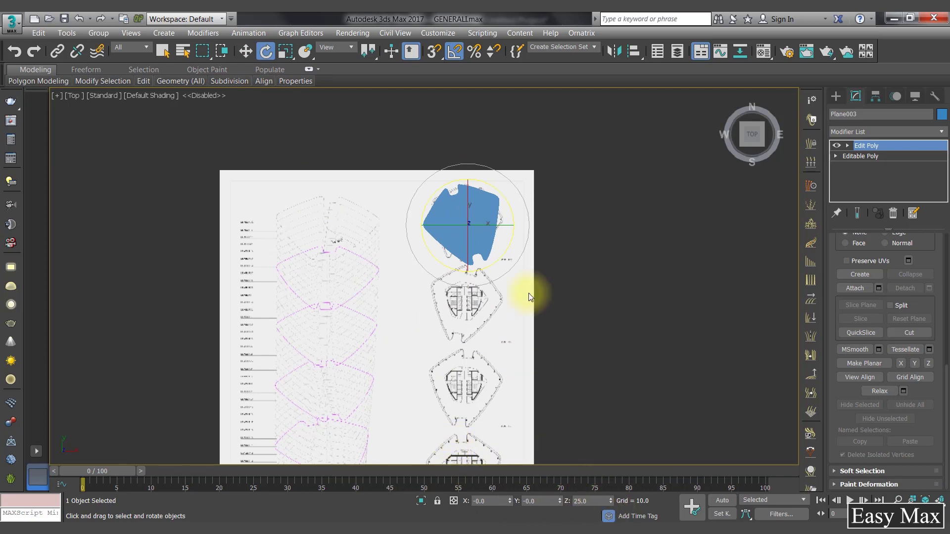
pyautogui.moveTo(505, 251); pyautogui.dragTo(496, 266)
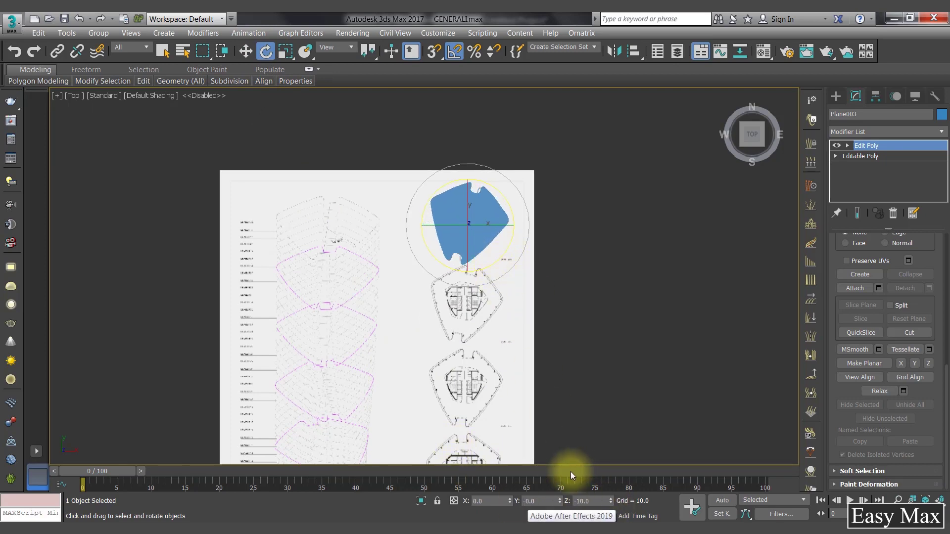
pyautogui.moveTo(517, 279); pyautogui.dragTo(549, 365, button='middle')
pyautogui.scroll(4, 522, 317)
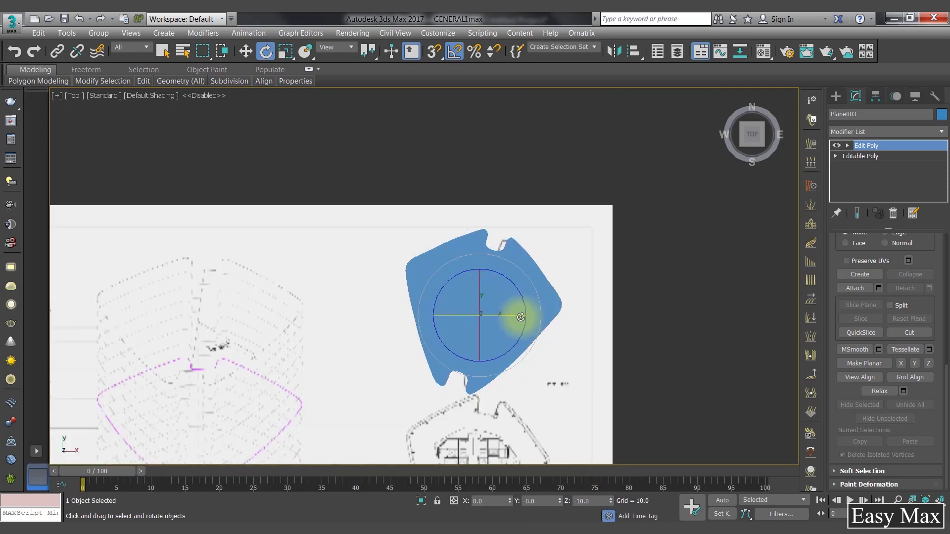
pyautogui.press('w')
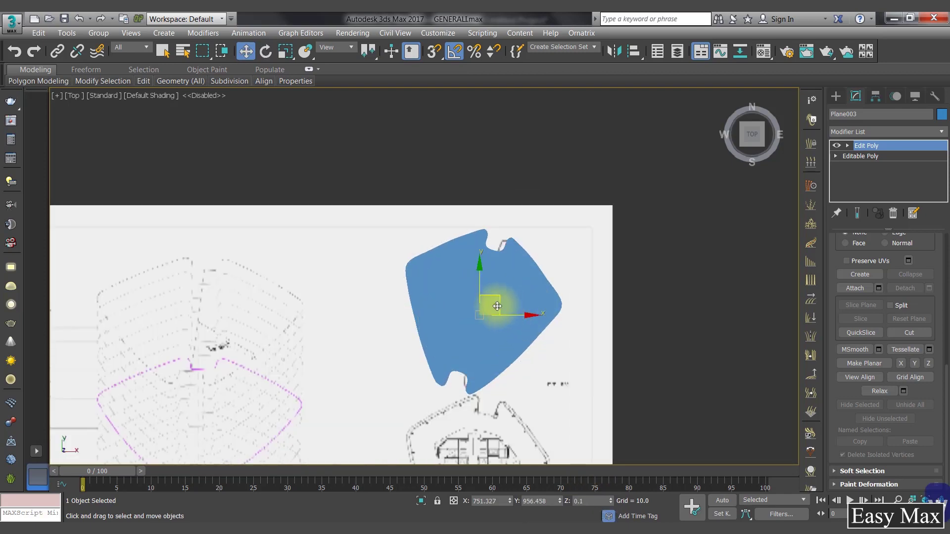
pyautogui.moveTo(496, 306); pyautogui.dragTo(496, 306)
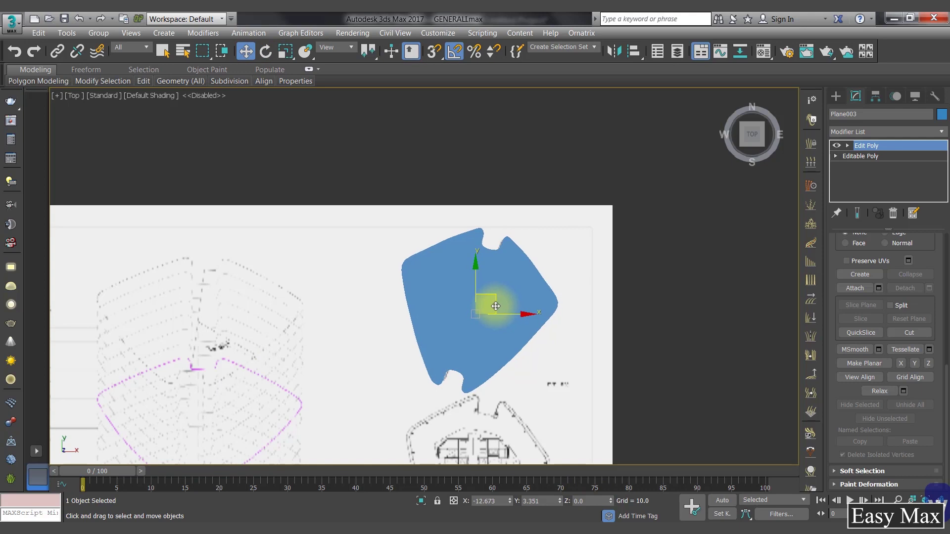
# Scale the cloned floor uniformly to 93 percent and nudge it to fit the topmost plan's outline
pyautogui.press('e')
pyautogui.press('r')
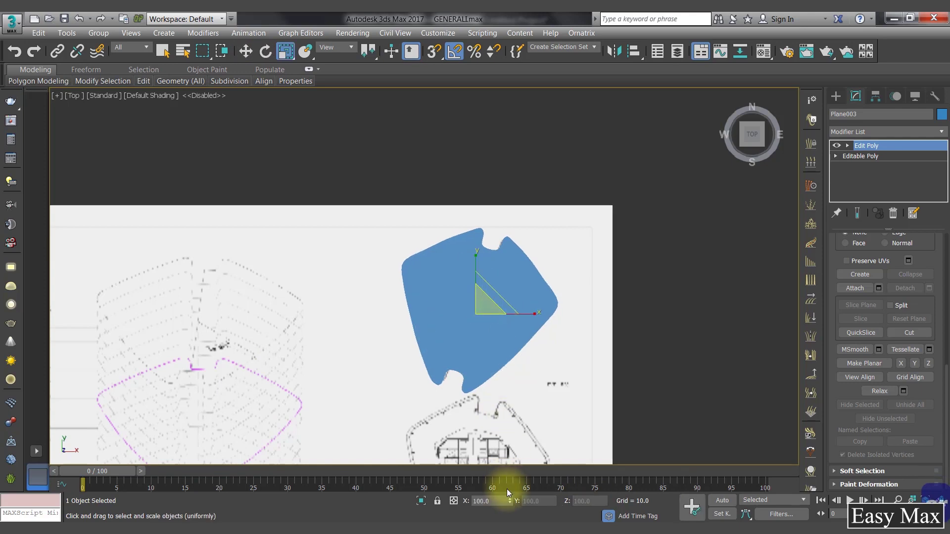
pyautogui.write('95')
pyautogui.press('Return')
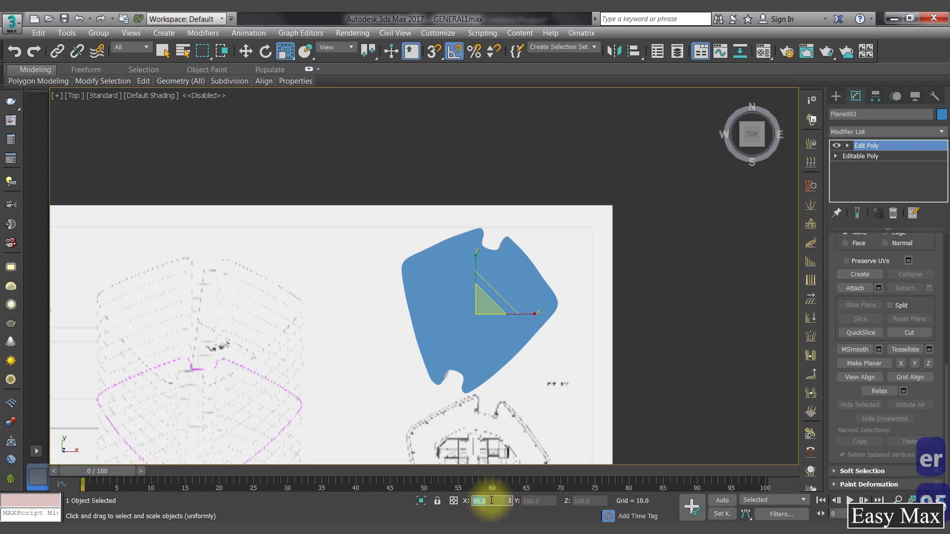
pyautogui.write('94')
pyautogui.press('Return')
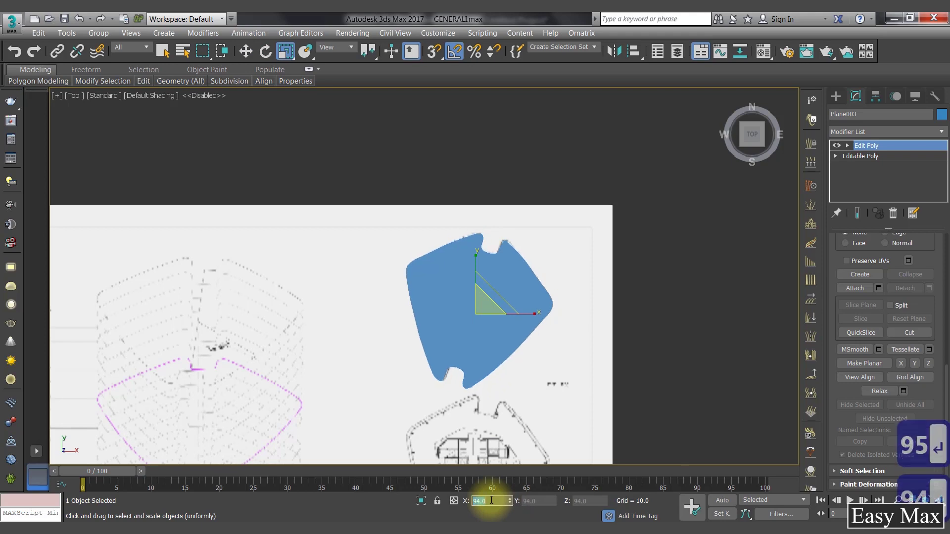
pyautogui.write('93')
pyautogui.press('Return')
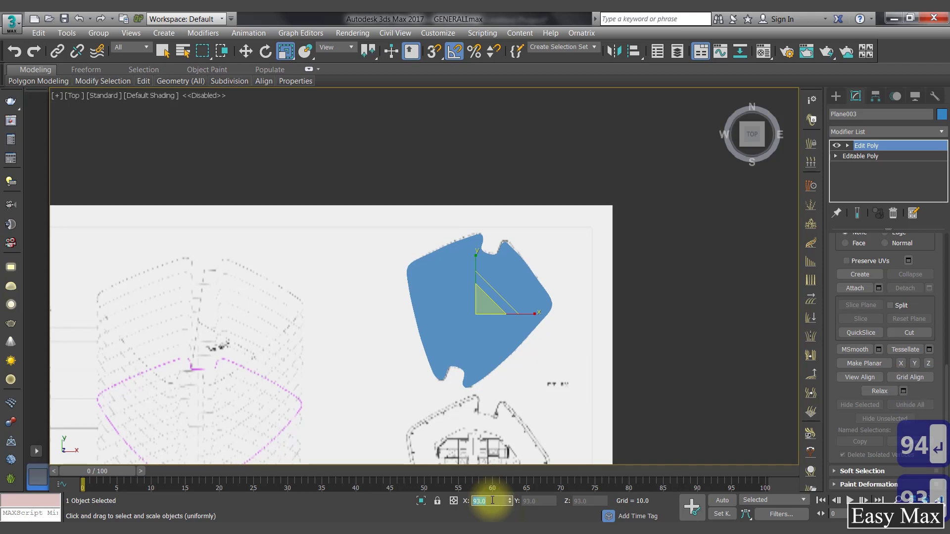
pyautogui.press('w')
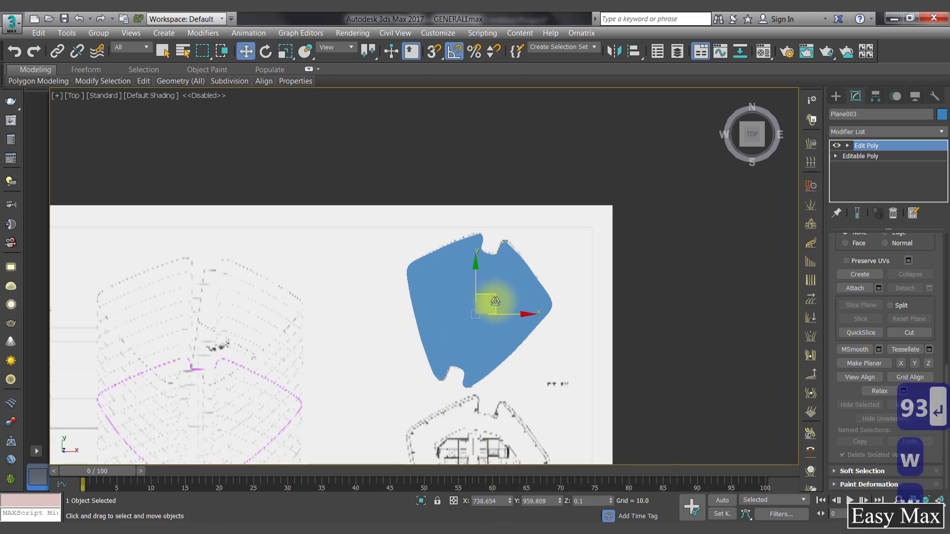
pyautogui.moveTo(497, 300); pyautogui.dragTo(497, 301)
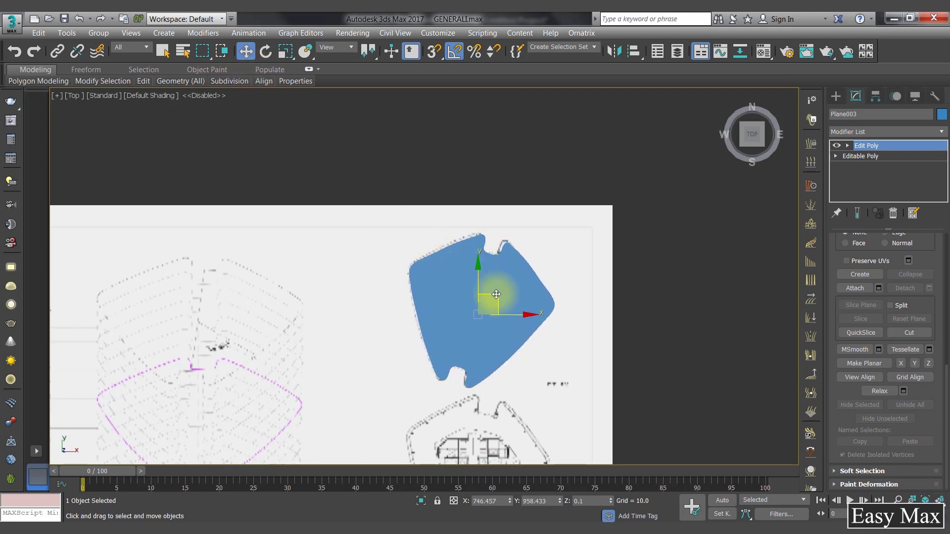
pyautogui.moveTo(494, 294); pyautogui.dragTo(495, 295)
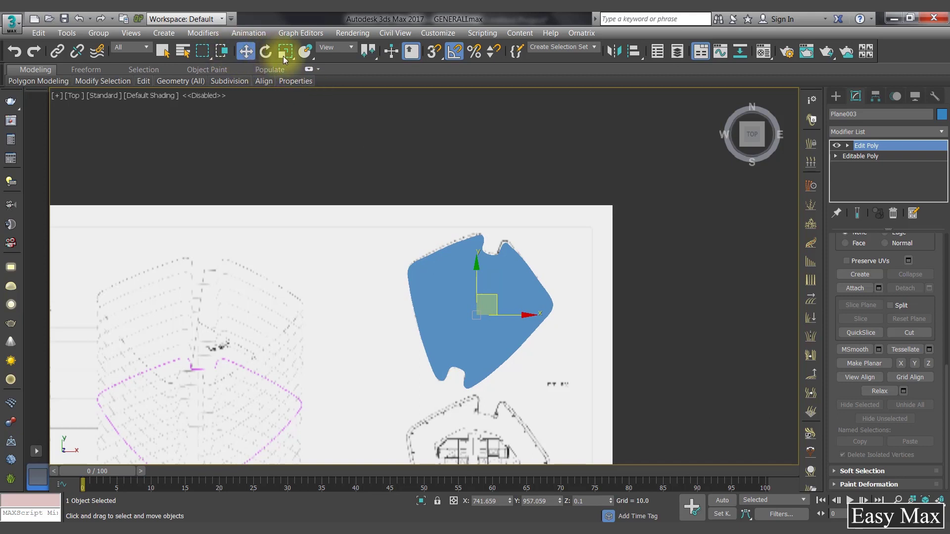
# Check the top floor copy's scale and compare its Z rotation with that of the lowest floor's poly
pyautogui.click(283, 53)
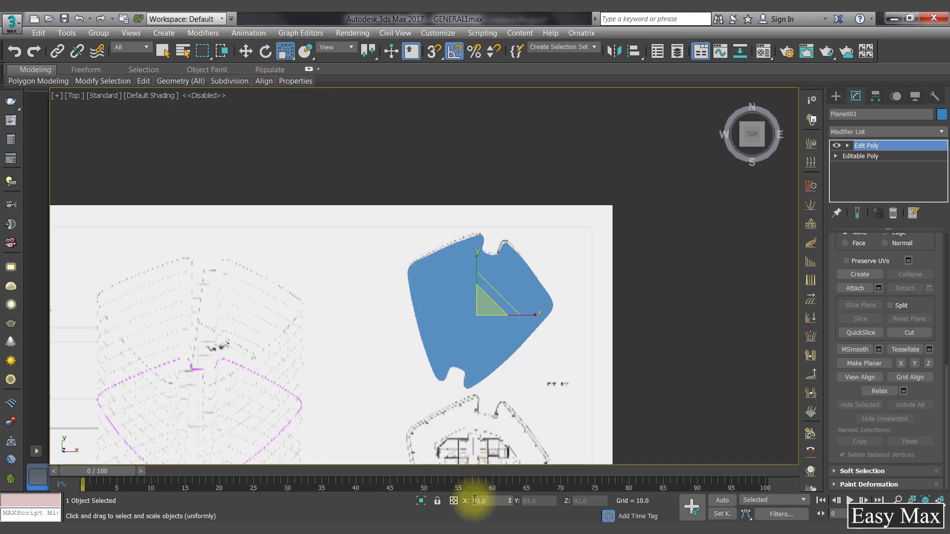
pyautogui.click(267, 52)
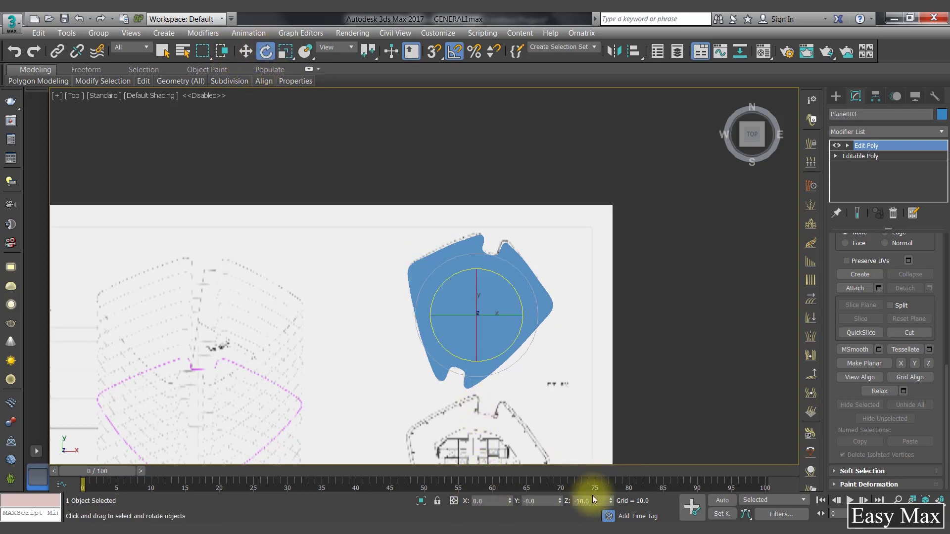
pyautogui.moveTo(574, 389); pyautogui.dragTo(588, 214, button='middle')
pyautogui.scroll(-3, 583, 313)
pyautogui.moveTo(568, 330); pyautogui.dragTo(550, 181, button='middle')
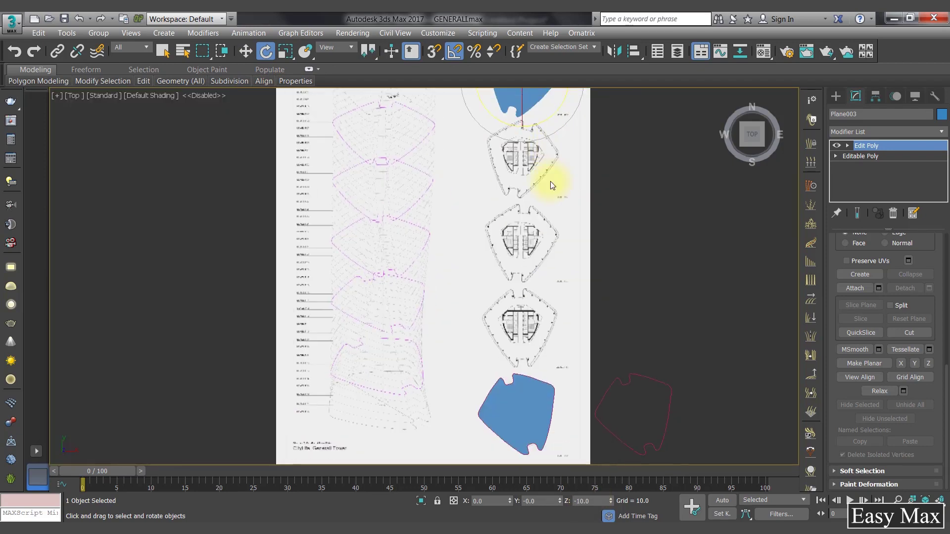
pyautogui.click(512, 399)
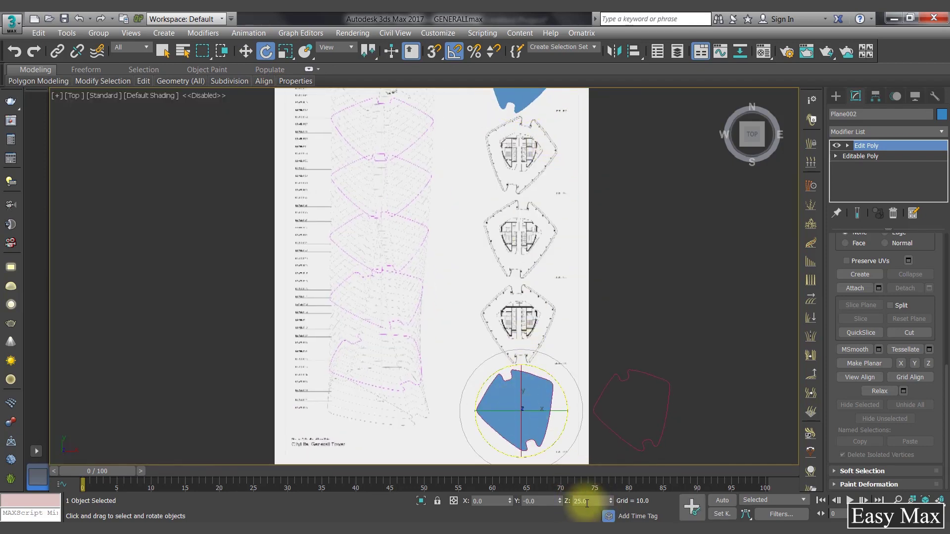
pyautogui.moveTo(515, 150); pyautogui.dragTo(493, 220, button='middle')
pyautogui.click(503, 153)
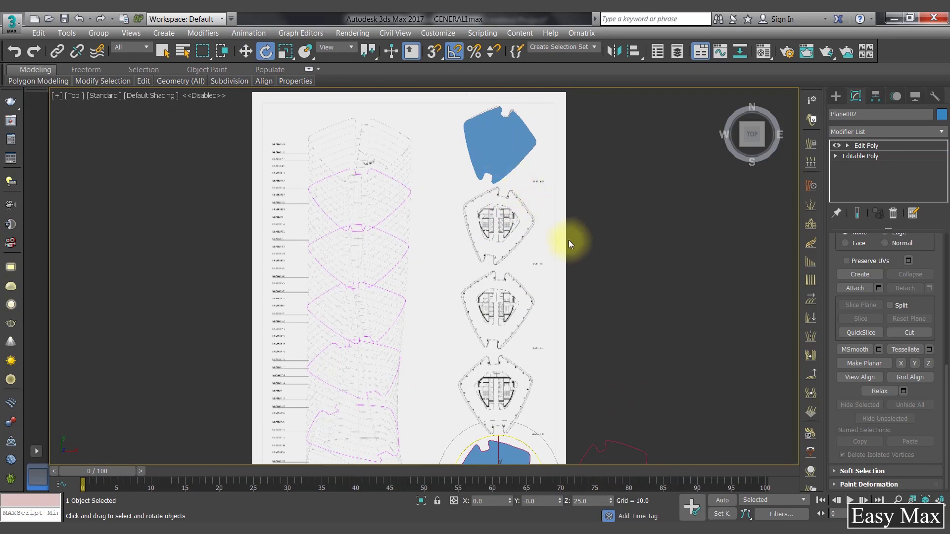
# Select the outline spline beside the reference sheet and clone it in place as a copy
pyautogui.scroll(-3, 587, 278)
pyautogui.moveTo(543, 243); pyautogui.dragTo(455, 187, button='middle')
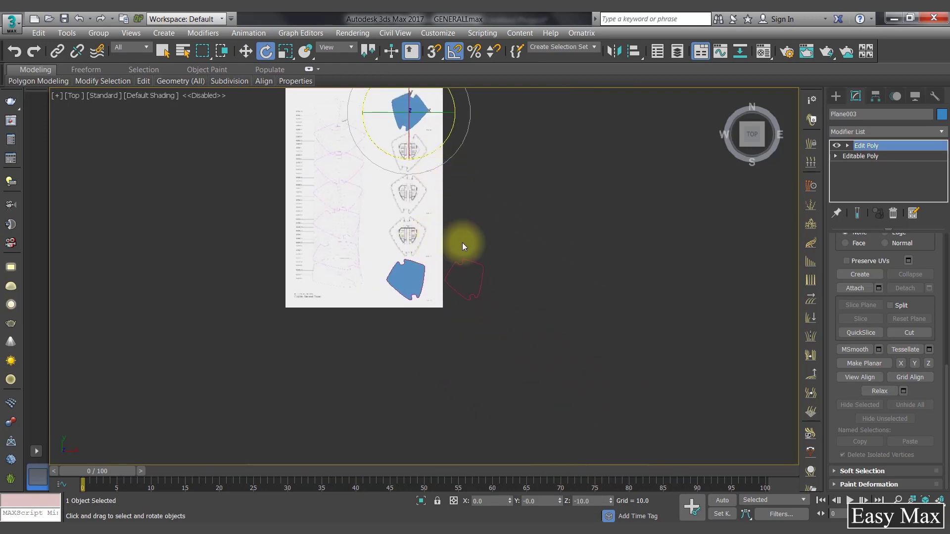
pyautogui.moveTo(462, 246); pyautogui.dragTo(503, 314, button='middle')
pyautogui.scroll(4, 503, 314)
pyautogui.scroll(4, 515, 311)
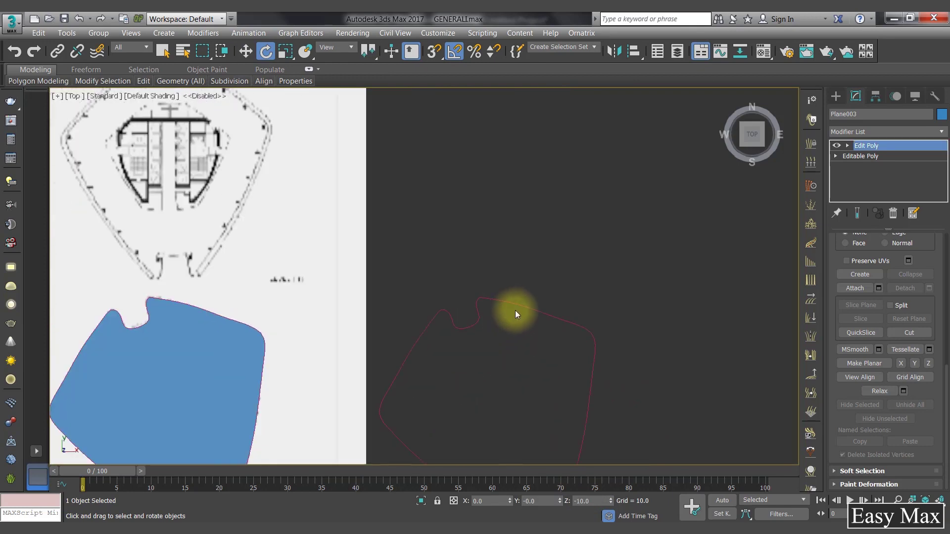
pyautogui.click(517, 306)
pyautogui.scroll(-3, 504, 339)
pyautogui.moveTo(502, 303); pyautogui.dragTo(504, 261, button='middle')
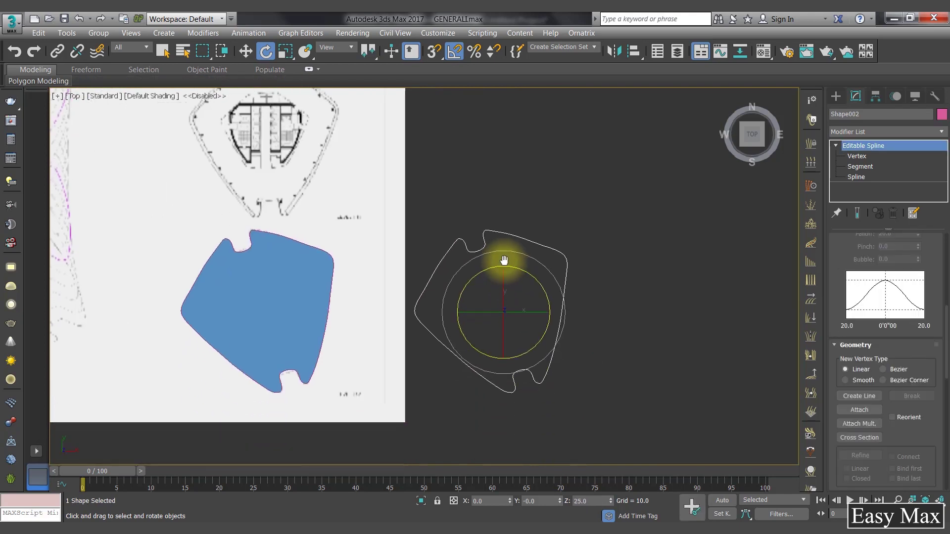
pyautogui.hotkey('ctrl', 'c')
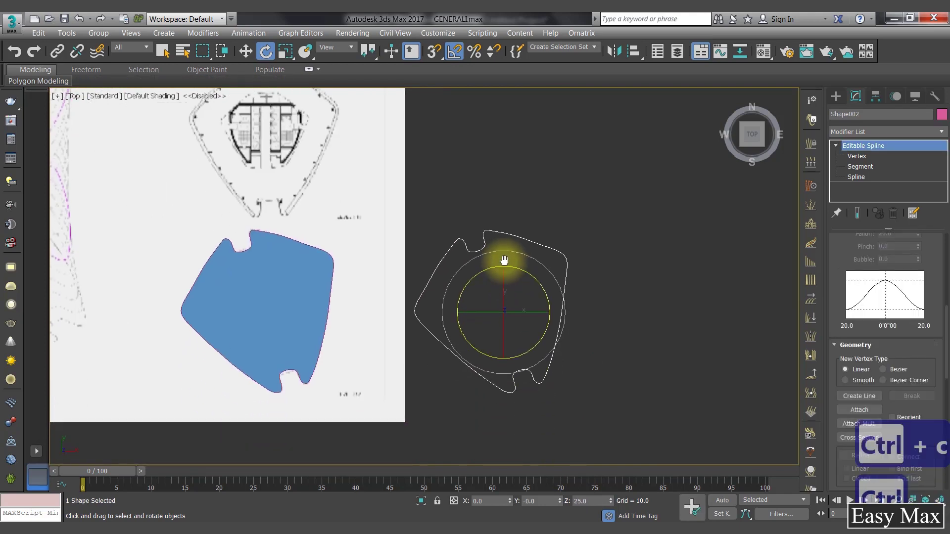
pyautogui.hotkey('ctrl', 'v')
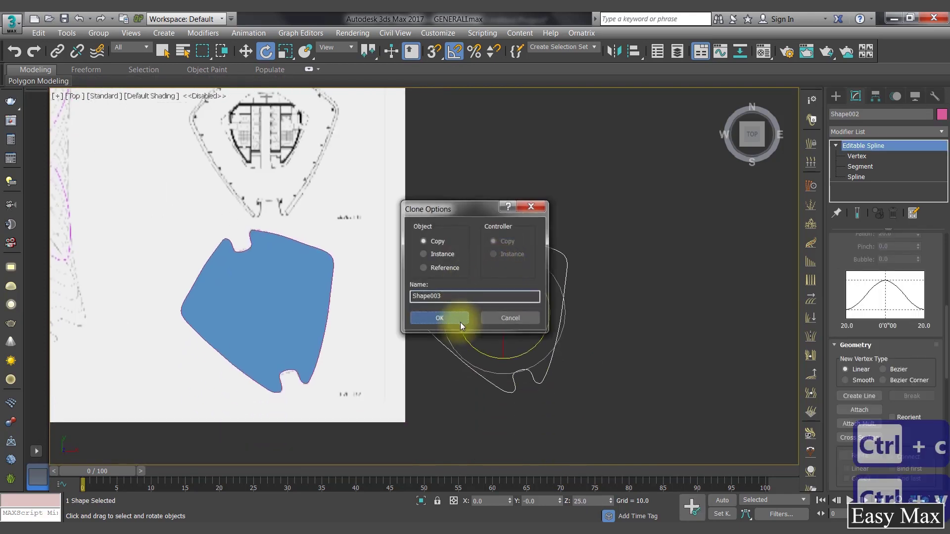
pyautogui.click(459, 323)
# Raise the copied outline spline 1900 units along Z above the original outline
pyautogui.keyDown('alt'); pyautogui.moveTo(545, 415); pyautogui.dragTo(525, 425, button='middle'); pyautogui.keyUp('alt')
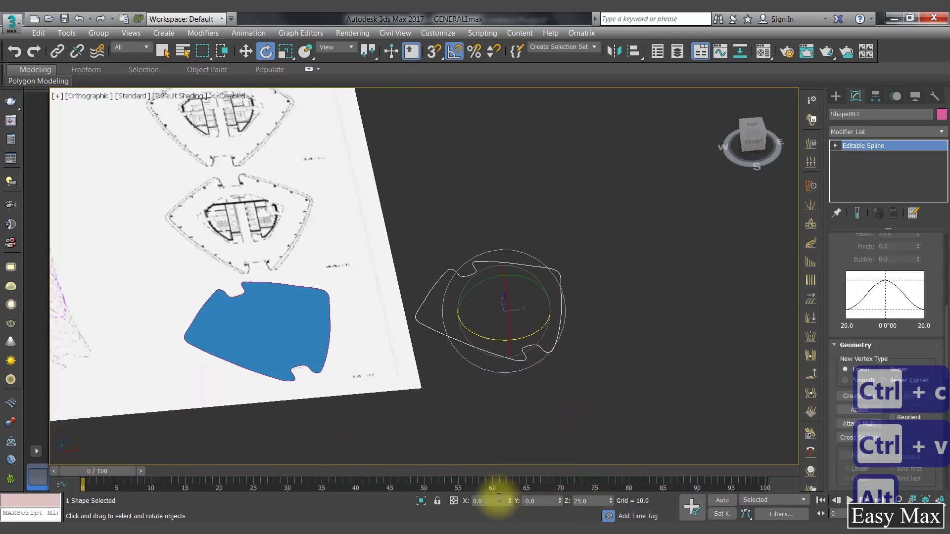
pyautogui.click(242, 52)
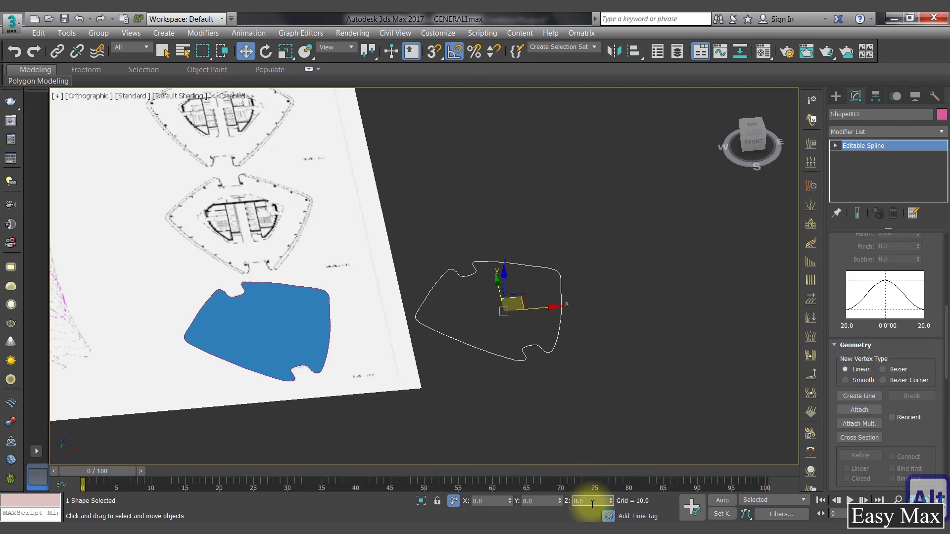
pyautogui.press('BackSpace')
pyautogui.press('BackSpace')
pyautogui.press('BackSpace')
pyautogui.press('BackSpace')
pyautogui.press('BackSpace')
pyautogui.press('BackSpace')
pyautogui.press('BackSpace')
pyautogui.press('BackSpace')
pyautogui.press('BackSpace')
pyautogui.press('BackSpace')
pyautogui.press('BackSpace')
pyautogui.press('BackSpace')
pyautogui.press('BackSpace')
pyautogui.press('BackSpace')
pyautogui.press('BackSpace')
pyautogui.press('BackSpace')
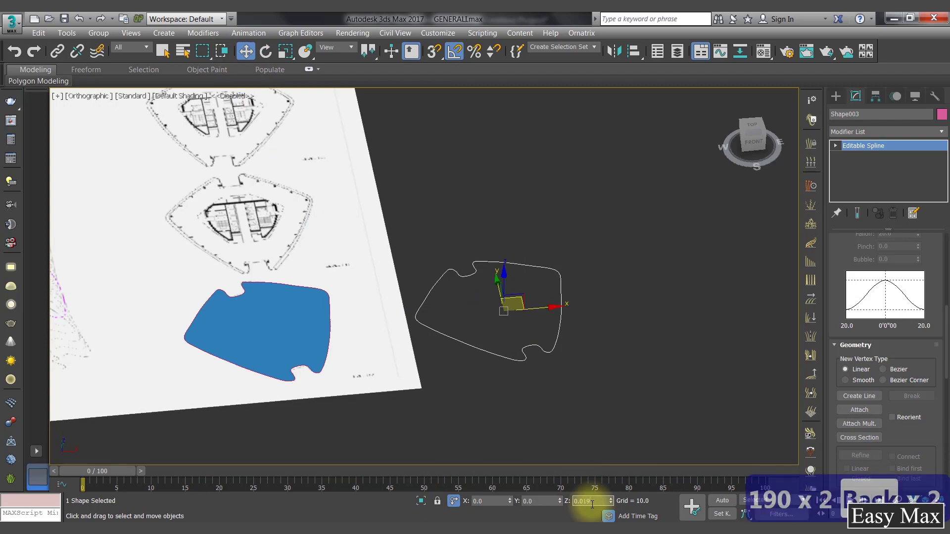
pyautogui.write('1+9')
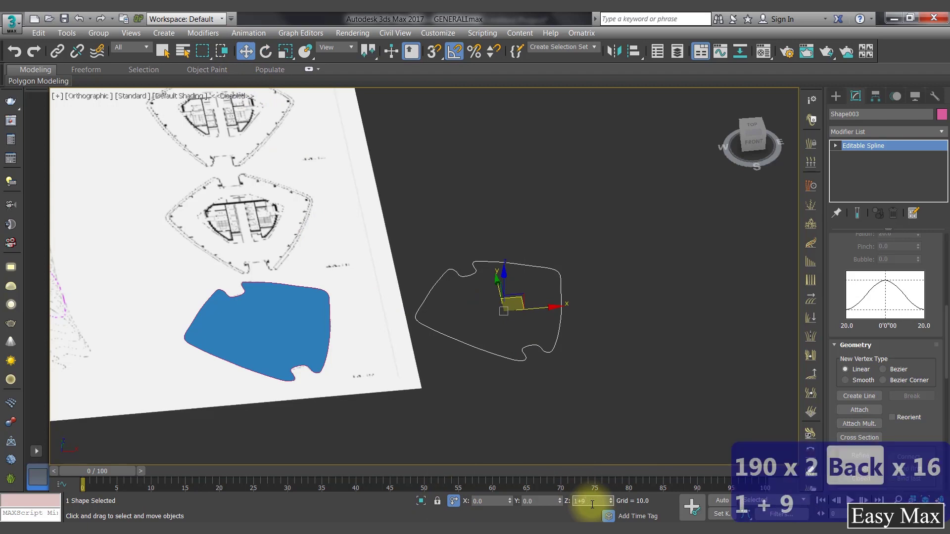
pyautogui.press('BackSpace')
pyautogui.press('BackSpace')
pyautogui.write('900')
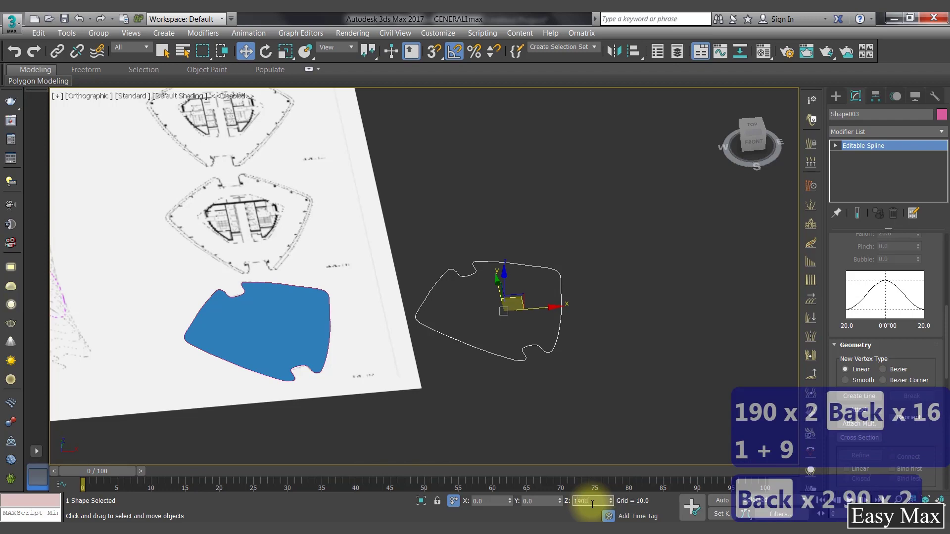
pyautogui.press('Return')
pyautogui.scroll(-5, 588, 227)
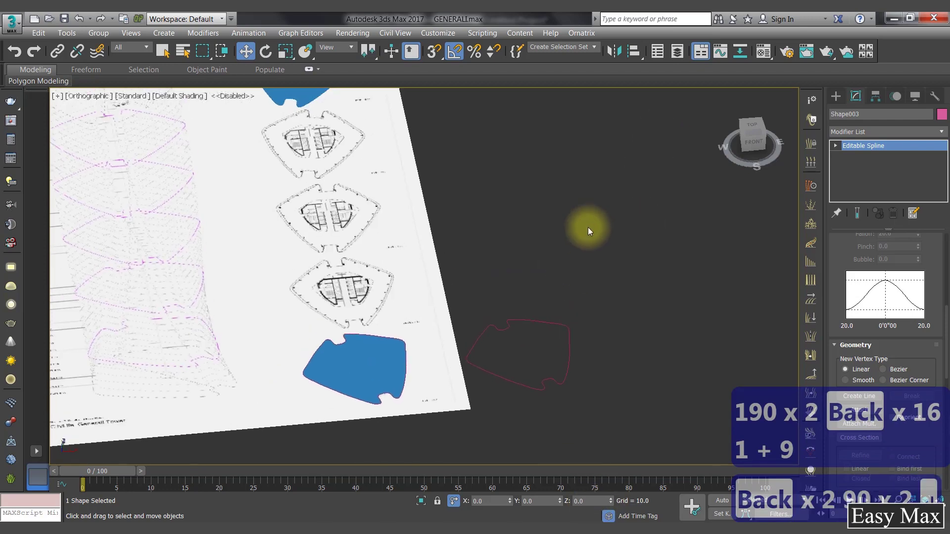
# Rotate the raised outline copy by -35 degrees about Z and scale it uniformly to 93 percent
pyautogui.keyDown('alt'); pyautogui.moveTo(600, 225); pyautogui.dragTo(586, 198, button='middle'); pyautogui.keyUp('alt')
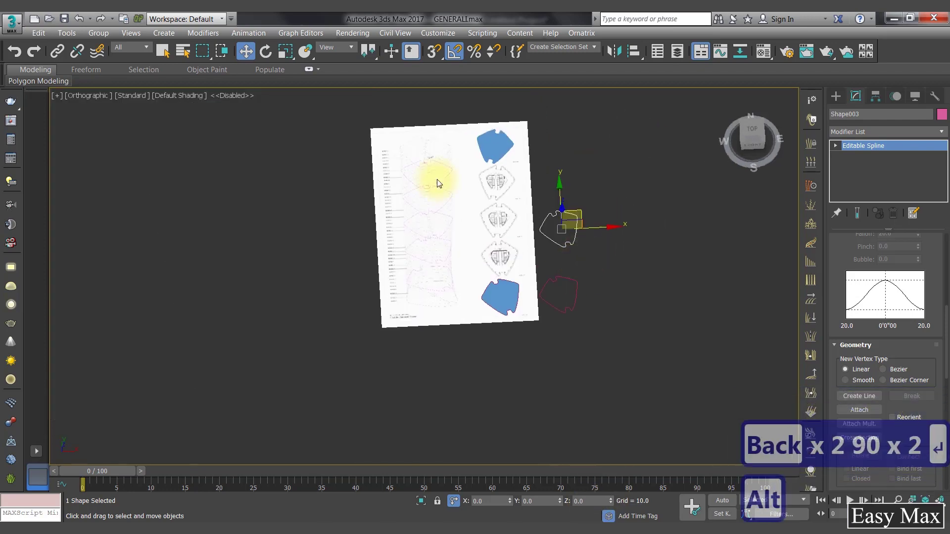
pyautogui.click(266, 51)
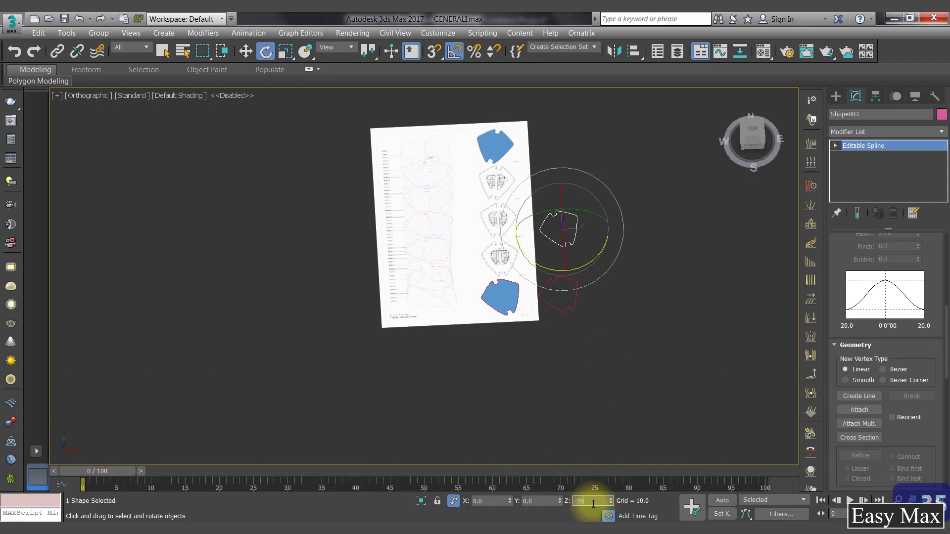
pyautogui.press('Return')
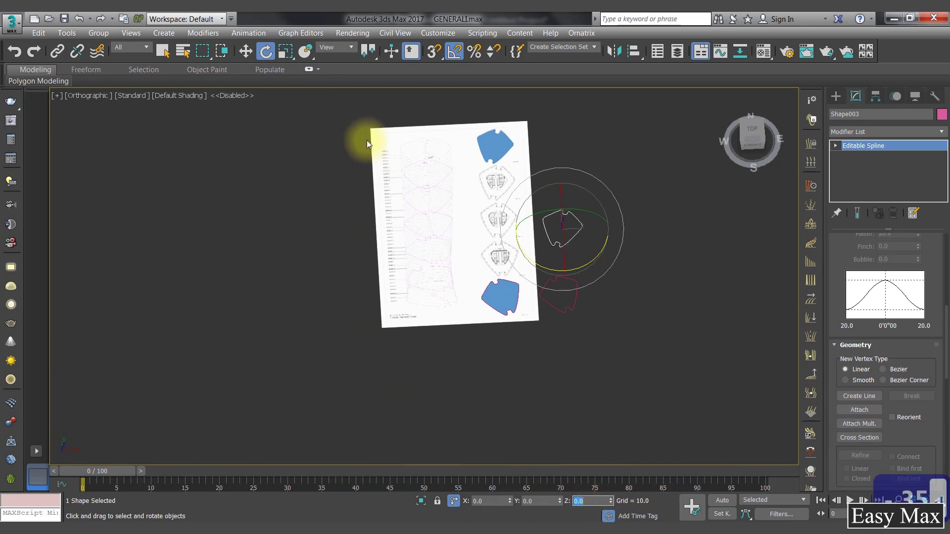
pyautogui.click(285, 52)
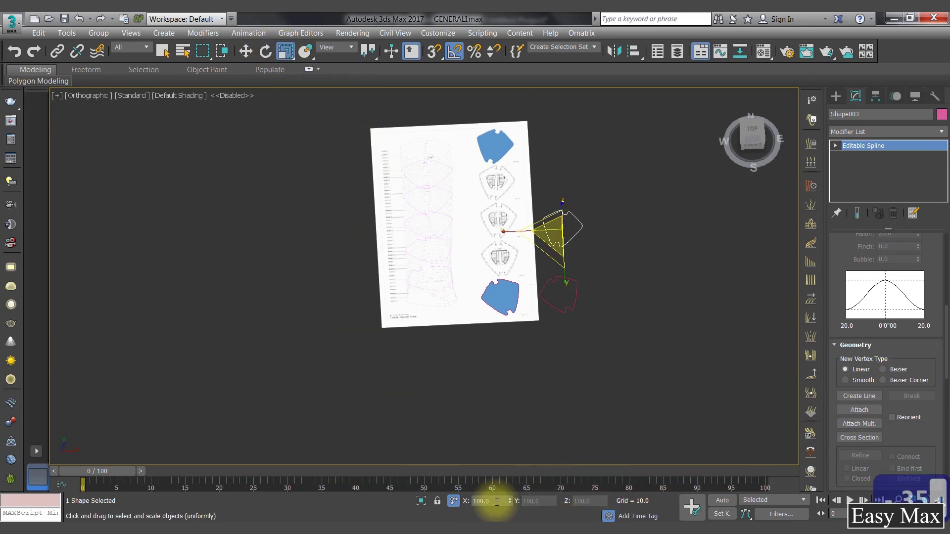
pyautogui.write('93')
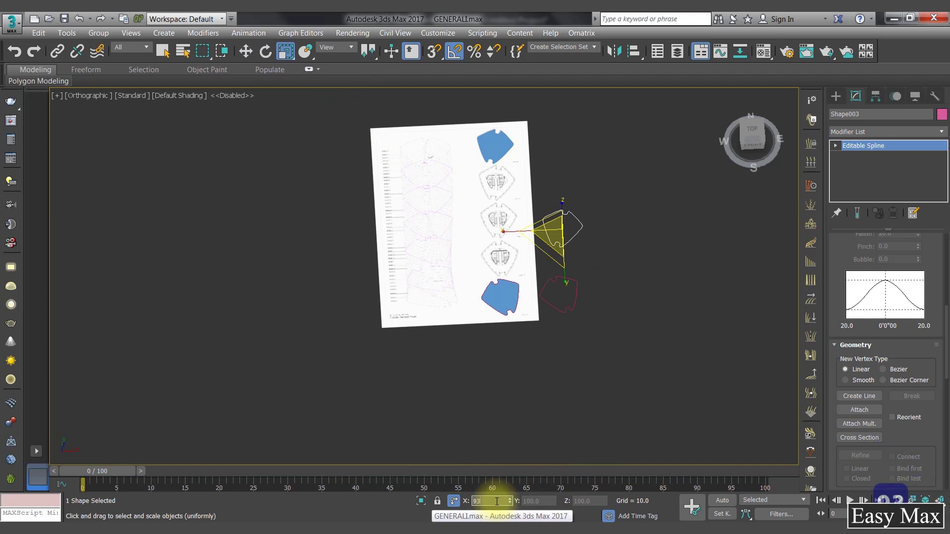
pyautogui.press('Return')
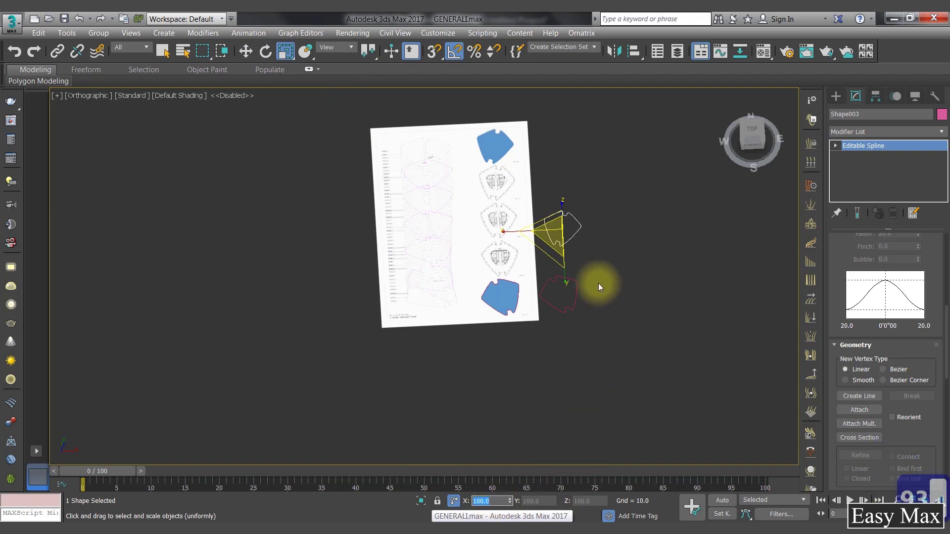
pyautogui.scroll(4, 543, 290)
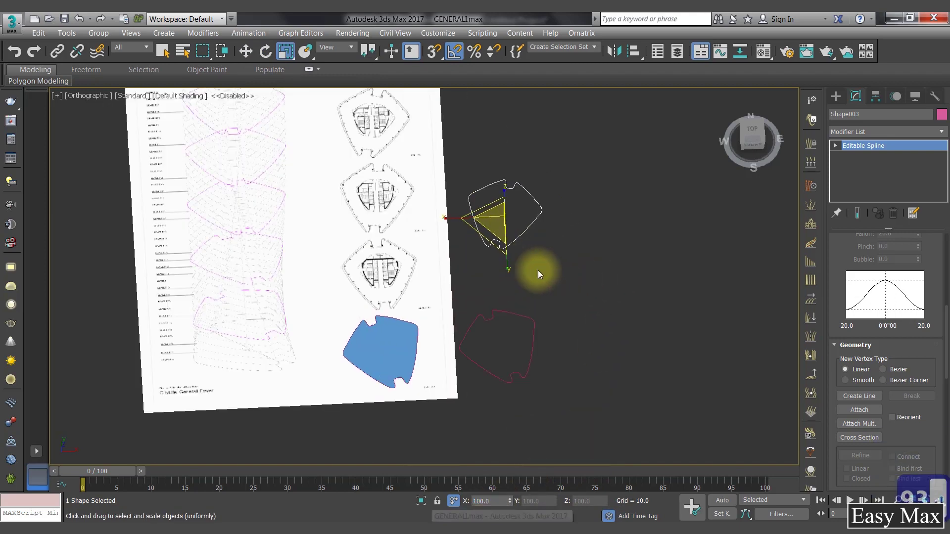
pyautogui.press('t')
pyautogui.press('z')
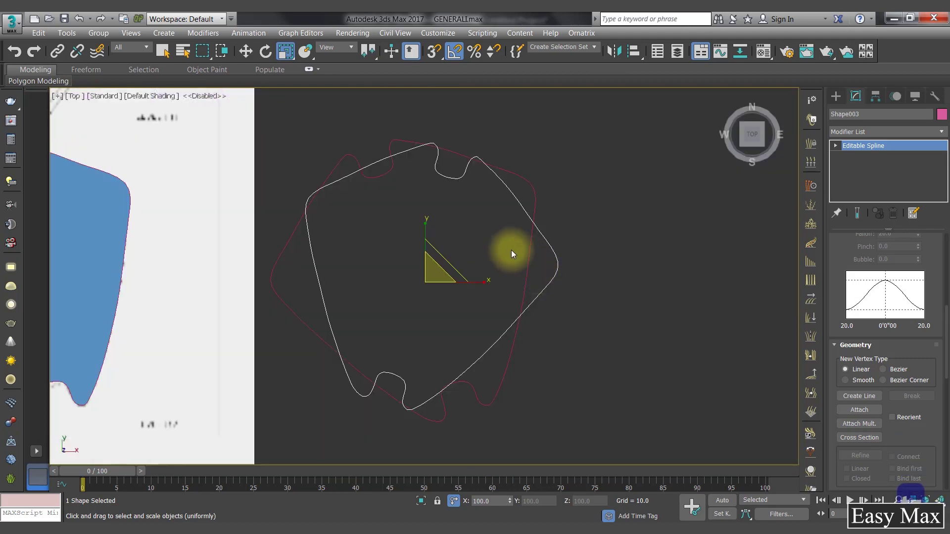
pyautogui.keyDown('alt'); pyautogui.moveTo(495, 292); pyautogui.dragTo(516, 243, button='middle'); pyautogui.keyUp('alt')
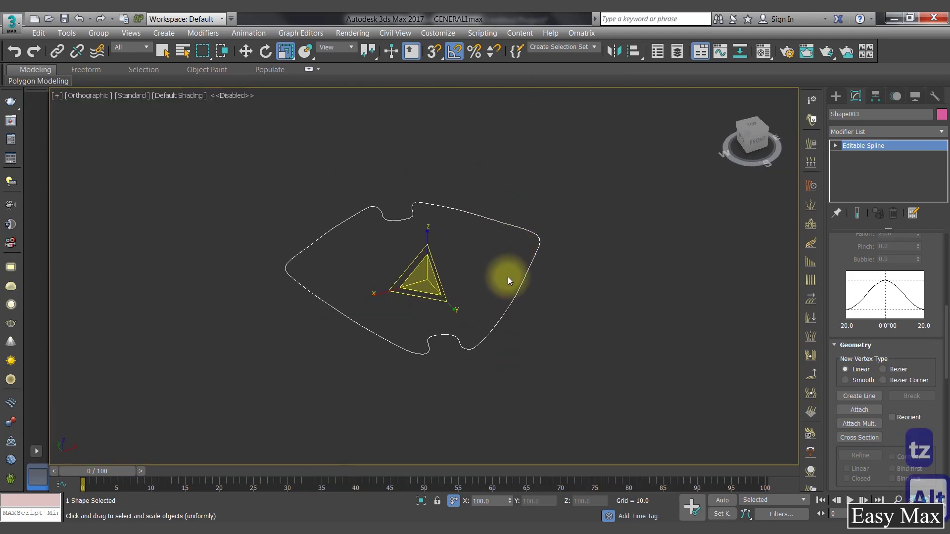
pyautogui.scroll(-9, 520, 296)
pyautogui.moveTo(515, 292); pyautogui.dragTo(484, 267, button='middle')
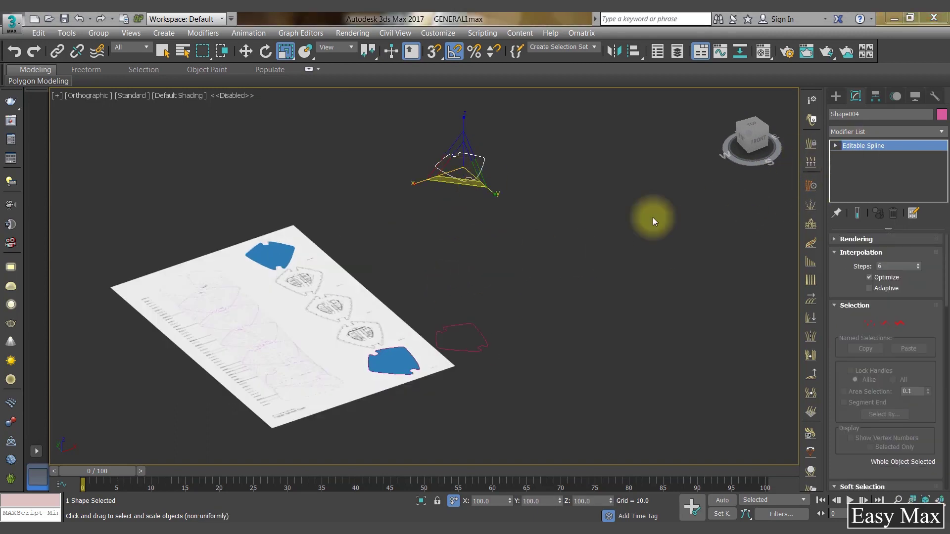
# Attach the ground-level outline beside the reference sheet to the raised outline spline
pyautogui.moveTo(863, 214); pyautogui.dragTo(874, 113)
pyautogui.scroll(-3, 869, 254)
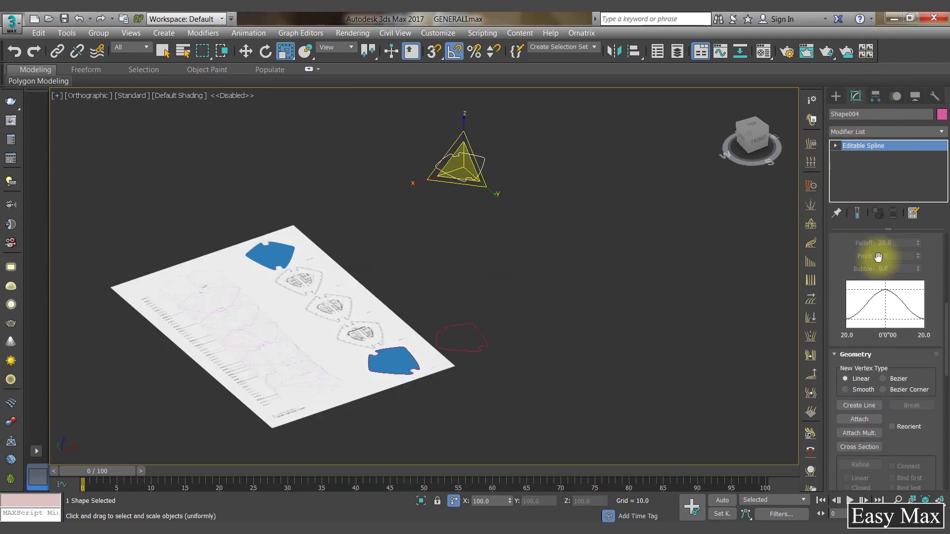
pyautogui.click(871, 418)
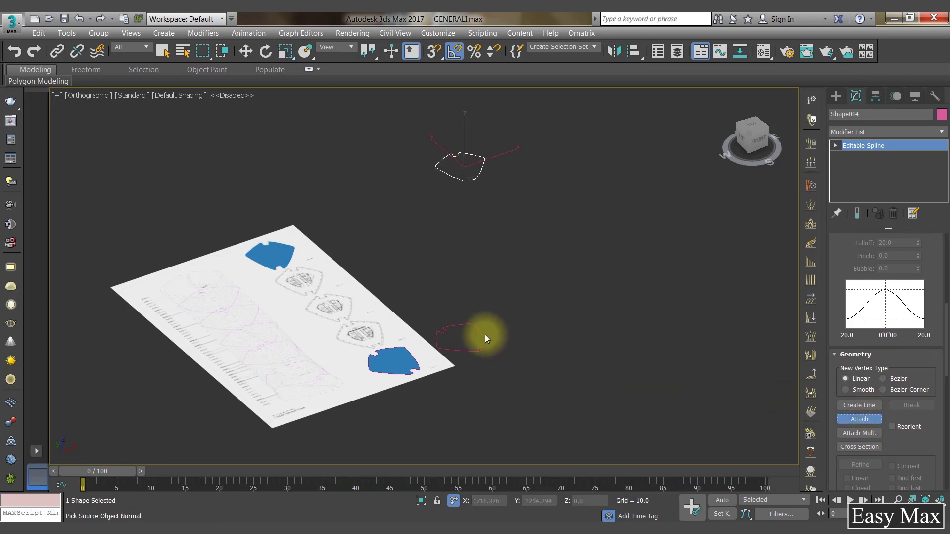
pyautogui.click(485, 336)
pyautogui.press('w')
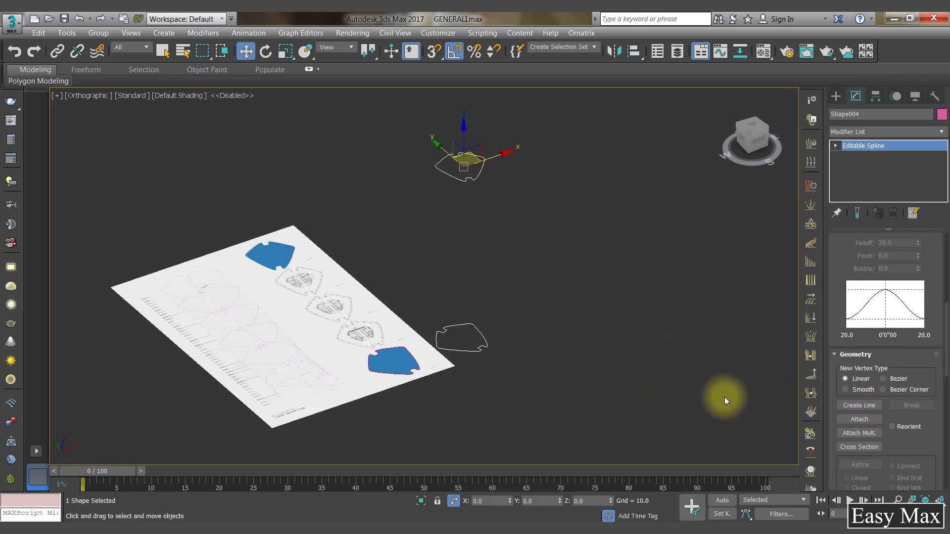
# Connect the lower outline to the upper one with Cross Section splines
pyautogui.click(859, 447)
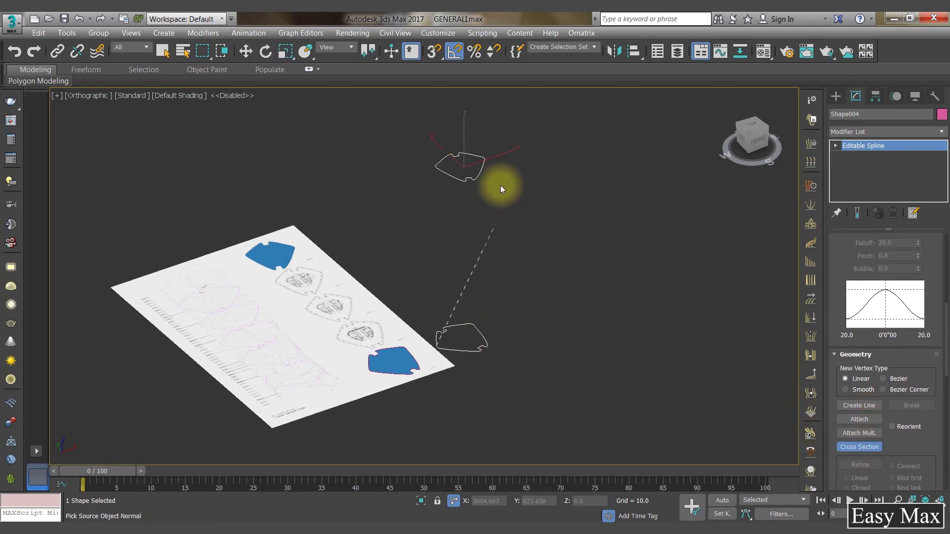
pyautogui.click(479, 173)
pyautogui.rightClick(589, 281)
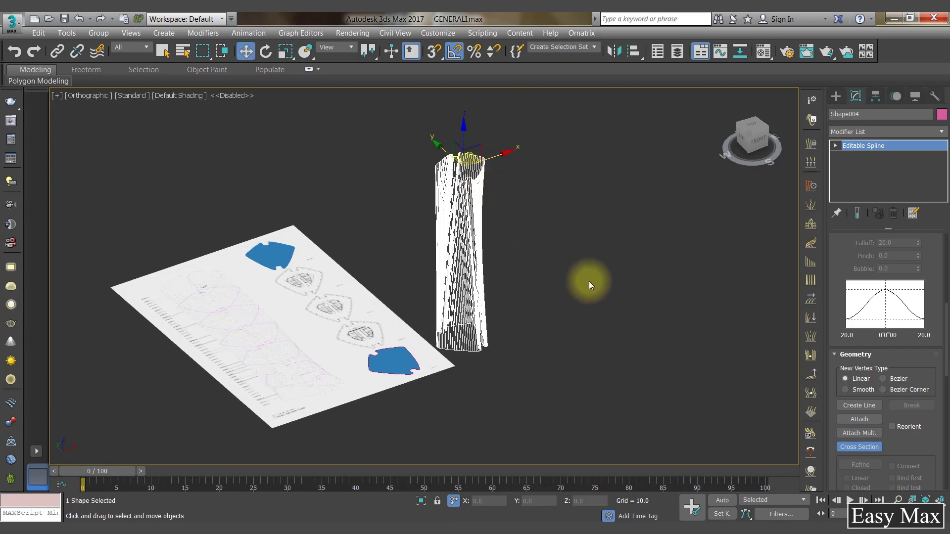
# Examine the cross-section splines along the tower's height and around its base
pyautogui.moveTo(566, 281)
pyautogui.keyDown('alt'); pyautogui.mouseDown(button='middle')
pyautogui.moveTo(542, 290)
pyautogui.moveTo(565, 308)
pyautogui.moveTo(563, 291)
pyautogui.mouseUp(button='middle'); pyautogui.keyUp('alt')
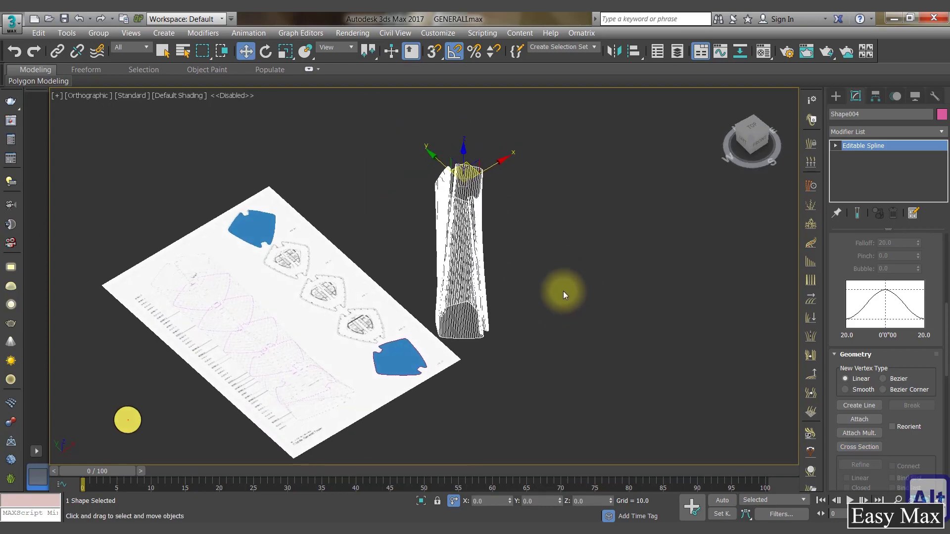
pyautogui.scroll(8, 473, 239)
pyautogui.moveTo(493, 252); pyautogui.dragTo(497, 185, button='middle')
pyautogui.scroll(-2, 493, 305)
pyautogui.scroll(-2, 493, 305)
pyautogui.scroll(-5, 495, 354)
pyautogui.scroll(7, 489, 301)
pyautogui.keyDown('alt'); pyautogui.moveTo(490, 302); pyautogui.dragTo(502, 371, button='middle'); pyautogui.keyUp('alt')
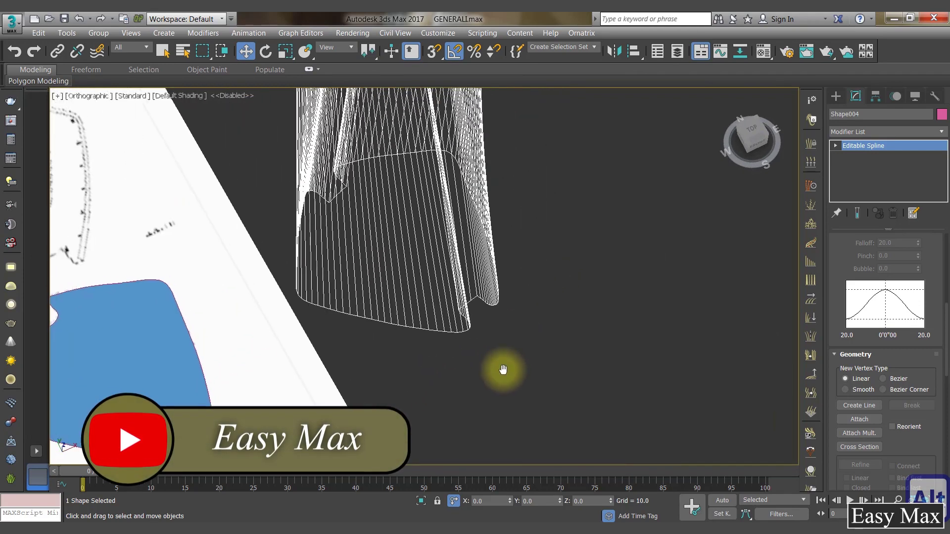
# Apply a Surface modifier to the tower's spline cage
pyautogui.click(859, 131)
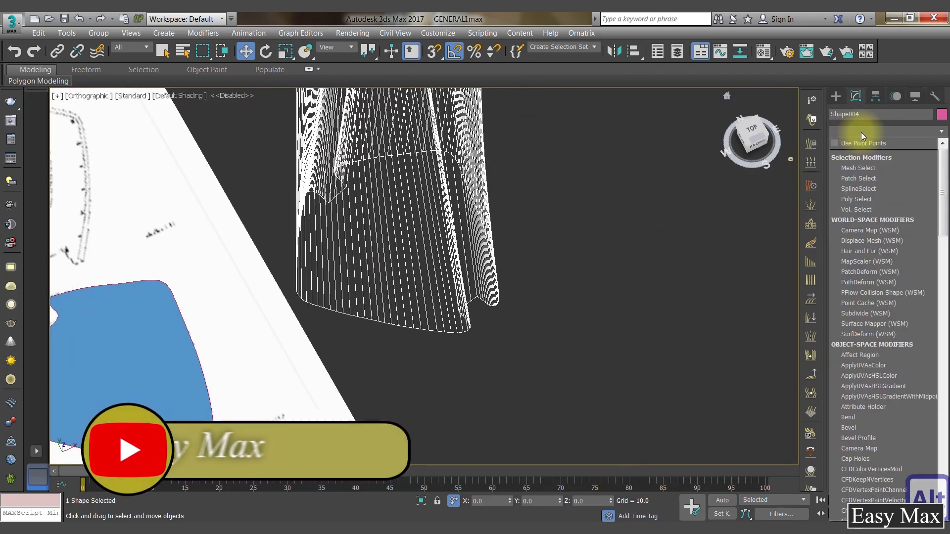
pyautogui.press('s')
pyautogui.scroll(-3, 869, 322)
pyautogui.scroll(-20, 868, 322)
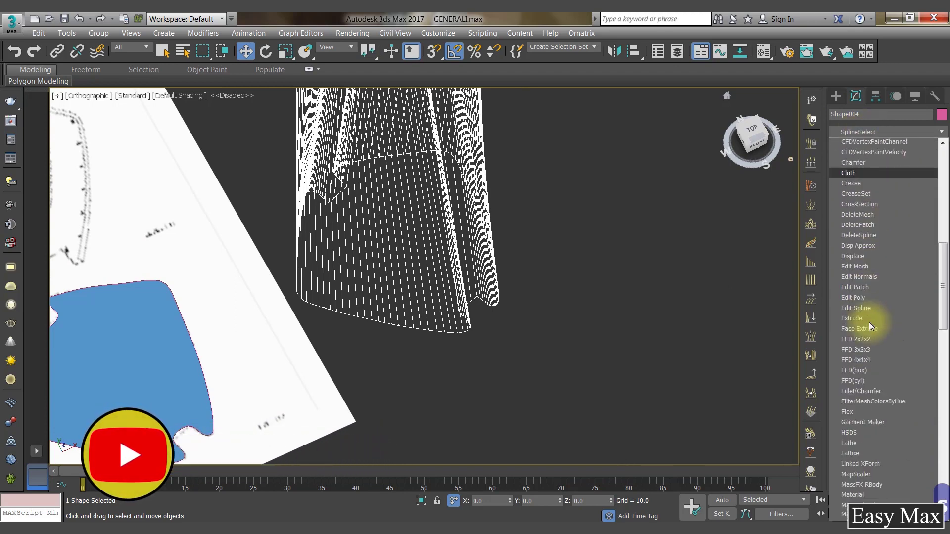
pyautogui.scroll(-6, 869, 322)
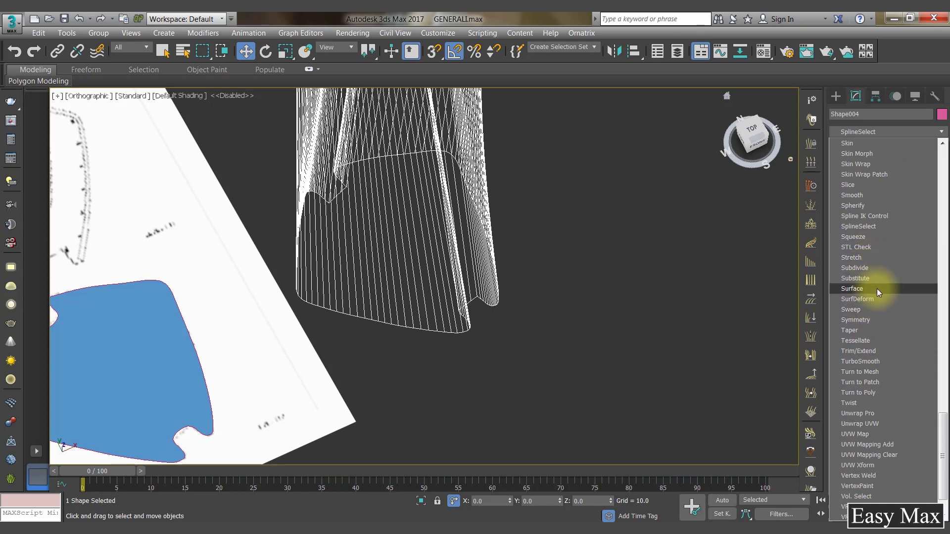
pyautogui.click(876, 289)
pyautogui.moveTo(538, 206); pyautogui.dragTo(596, 374, button='middle')
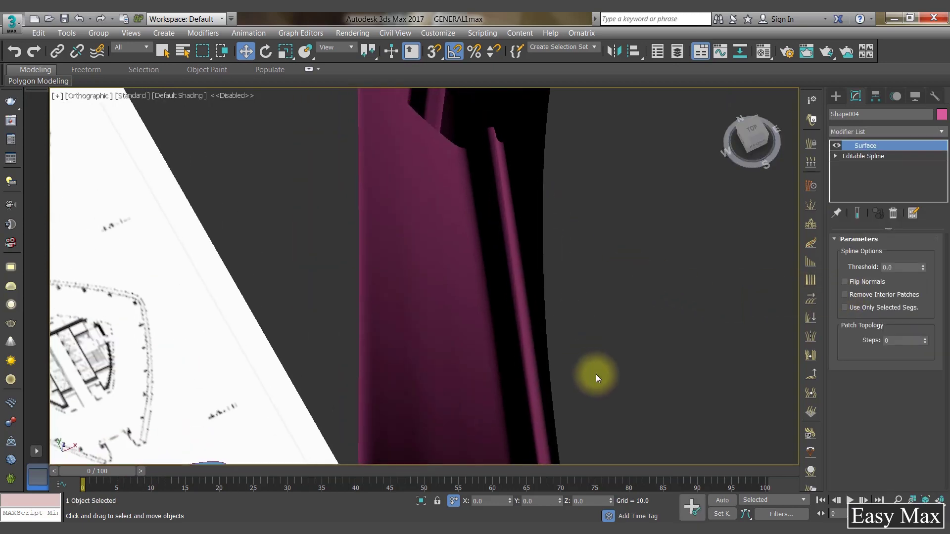
pyautogui.scroll(-5, 595, 374)
# Show the tower in wireframe and set the Surface modifier's threshold to 9.0
pyautogui.press('F3')
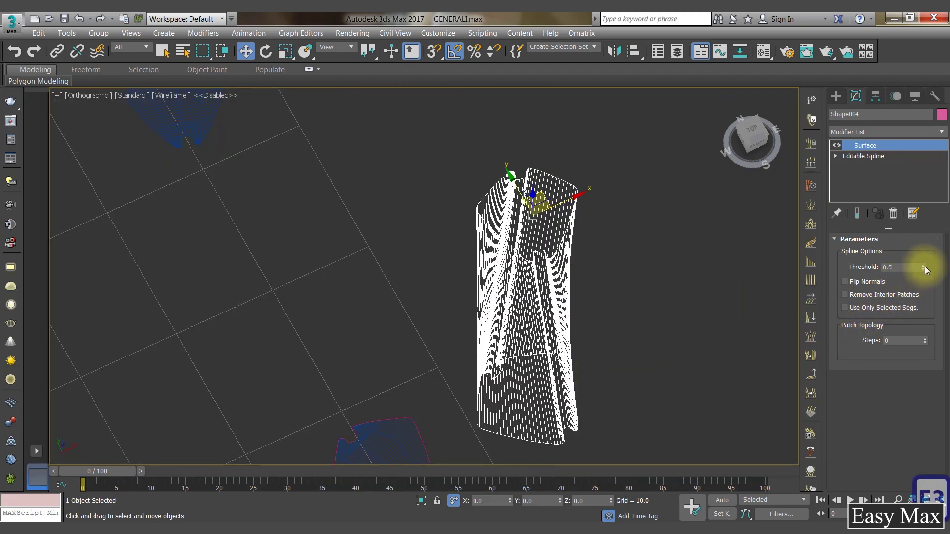
pyautogui.moveTo(925, 267); pyautogui.dragTo(931, 307)
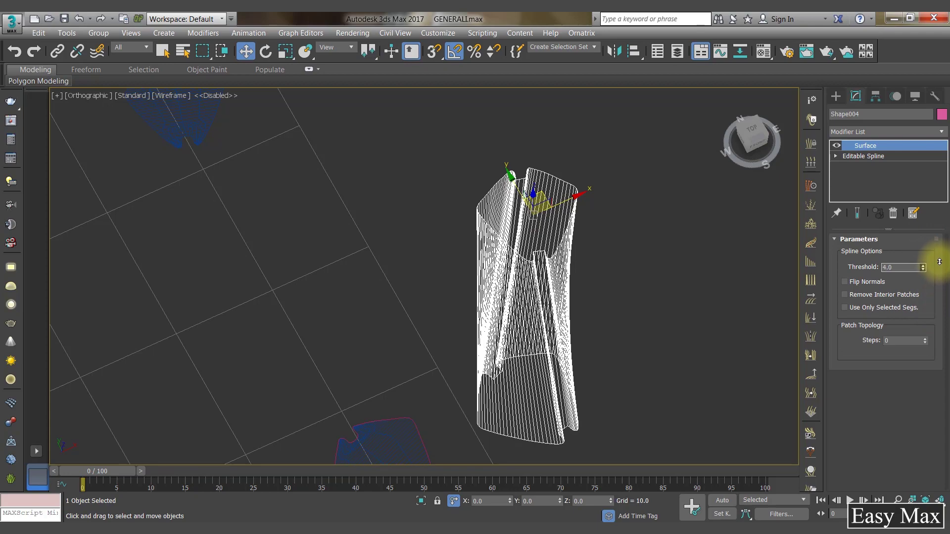
pyautogui.moveTo(939, 261); pyautogui.dragTo(940, 259)
pyautogui.keyDown('alt'); pyautogui.moveTo(691, 366); pyautogui.dragTo(565, 367, button='middle'); pyautogui.keyUp('alt')
pyautogui.scroll(5, 501, 399)
pyautogui.keyDown('alt'); pyautogui.moveTo(574, 408); pyautogui.dragTo(574, 376, button='middle'); pyautogui.keyUp('alt')
pyautogui.click(925, 266)
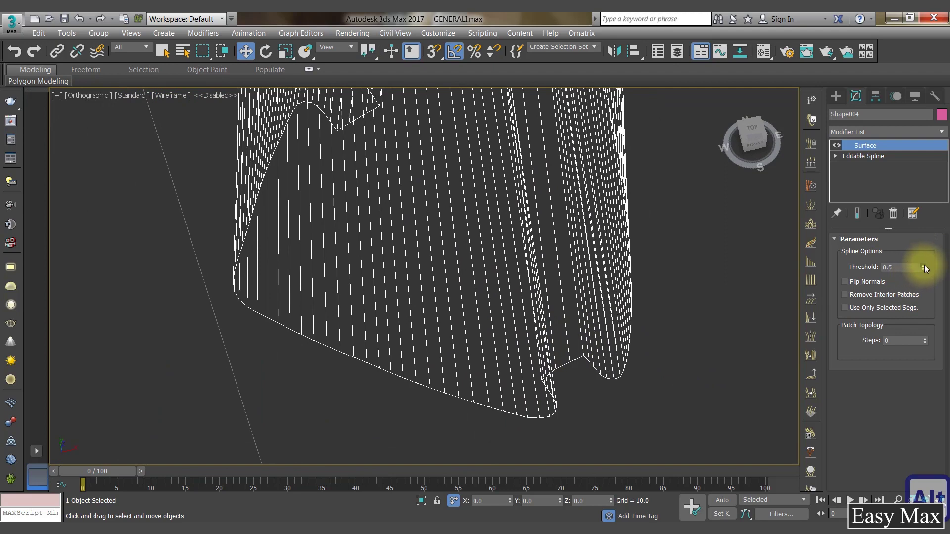
pyautogui.click(924, 266)
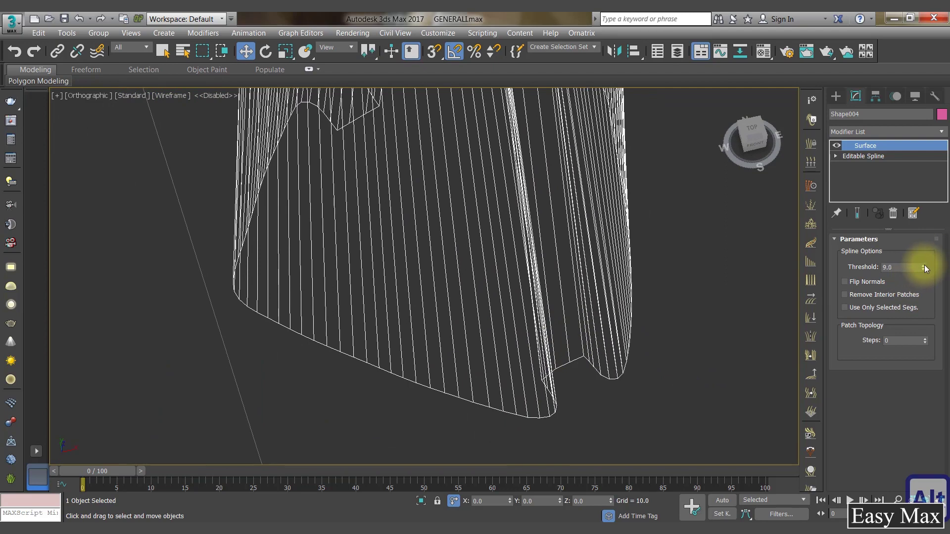
# Return to shaded display and flip the normals of the tower's surface
pyautogui.keyDown('alt'); pyautogui.moveTo(678, 327); pyautogui.dragTo(636, 312, button='middle'); pyautogui.keyUp('alt')
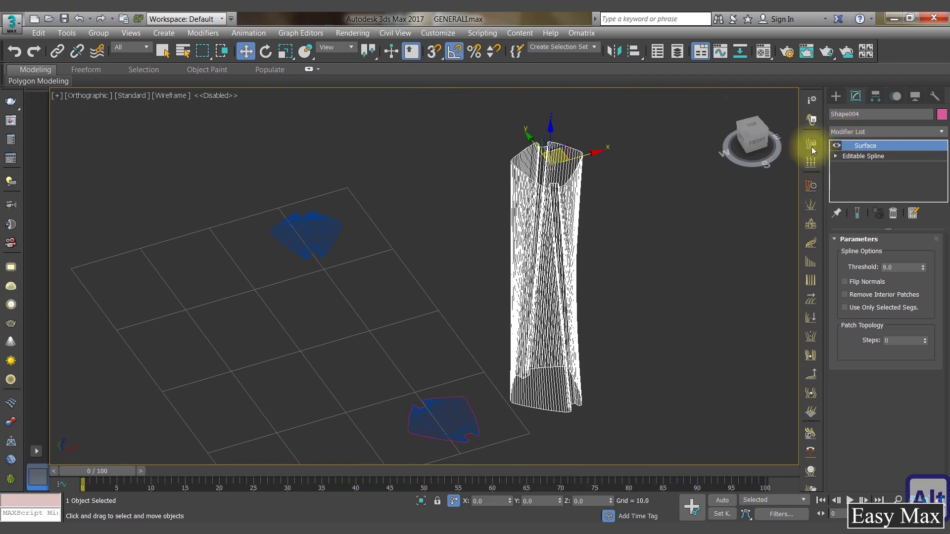
pyautogui.press('F3')
pyautogui.moveTo(564, 294)
pyautogui.mouseDown(button='middle')
pyautogui.moveTo(519, 303)
pyautogui.moveTo(420, 272)
pyautogui.moveTo(558, 277)
pyautogui.moveTo(523, 277)
pyautogui.moveTo(518, 297)
pyautogui.moveTo(462, 254)
pyautogui.moveTo(467, 275)
pyautogui.moveTo(495, 268)
pyautogui.moveTo(451, 251)
pyautogui.moveTo(316, 241)
pyautogui.moveTo(488, 289)
pyautogui.moveTo(494, 259)
pyautogui.moveTo(507, 290)
pyautogui.mouseUp(button='middle')
pyautogui.click(853, 285)
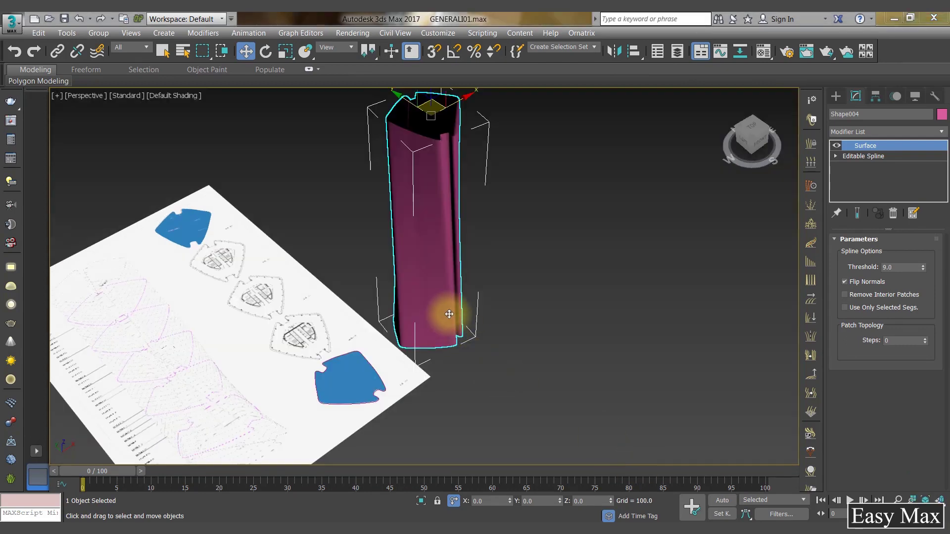
# Add an Edit Poly modifier above the Surface modifier on the tower
pyautogui.click(887, 134)
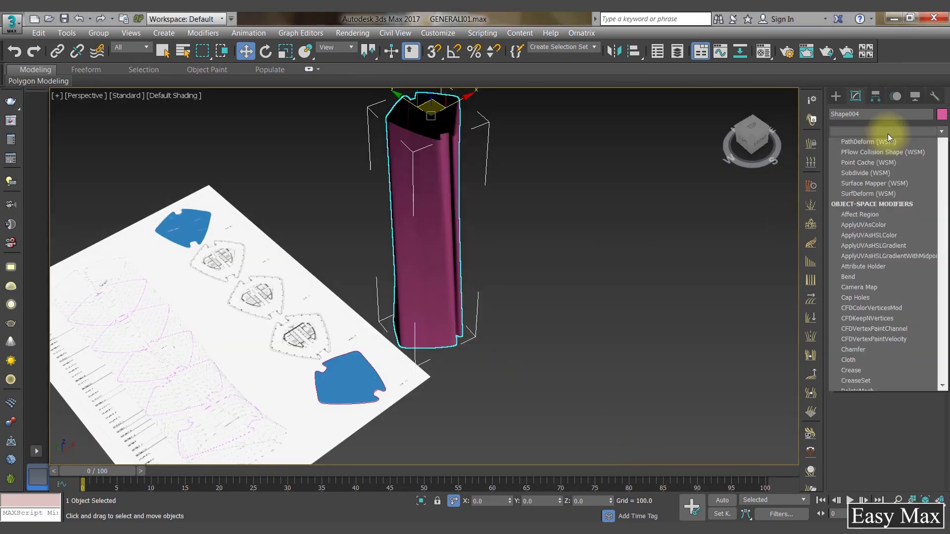
pyautogui.press('e')
pyautogui.click(880, 175)
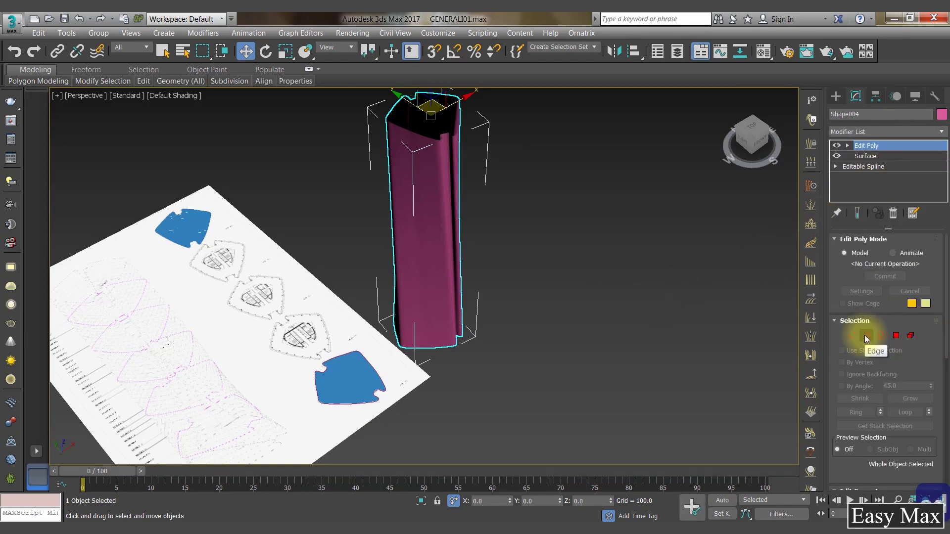
# Switch to polygon level in wireframe and select five adjacent vertical strips on one rounded edge of the tower's front notch
pyautogui.click(896, 336)
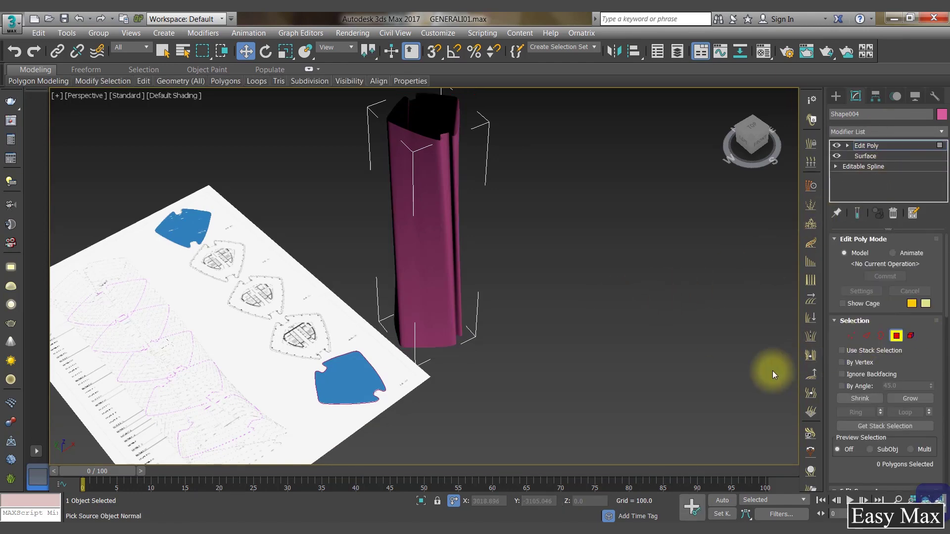
pyautogui.press('F3')
pyautogui.keyDown('alt'); pyautogui.moveTo(521, 358); pyautogui.dragTo(471, 348, button='middle'); pyautogui.keyUp('alt')
pyautogui.scroll(10, 471, 348)
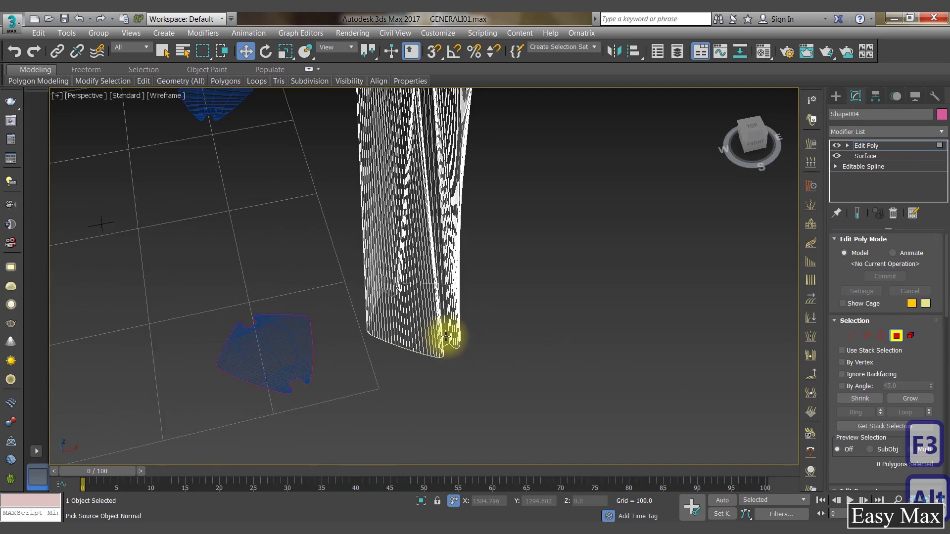
pyautogui.scroll(8, 472, 361)
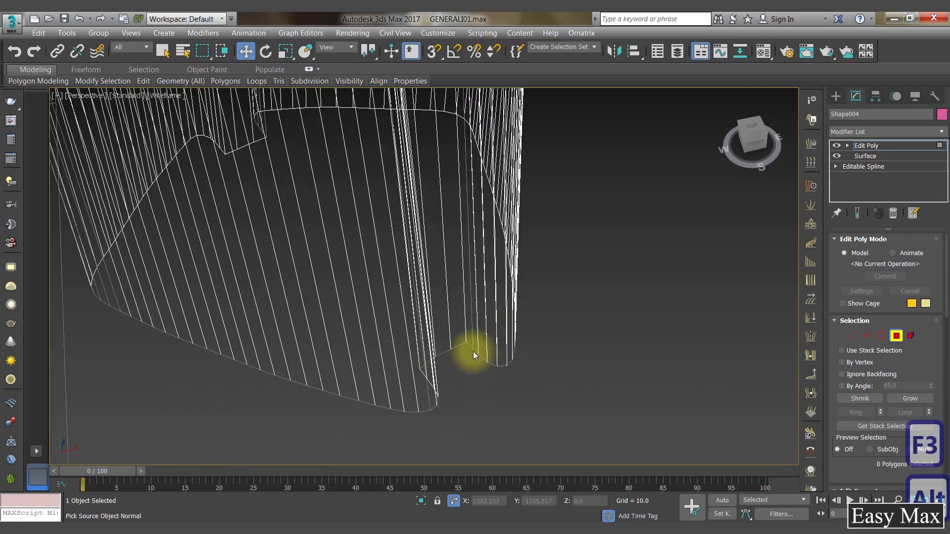
pyautogui.click(466, 315)
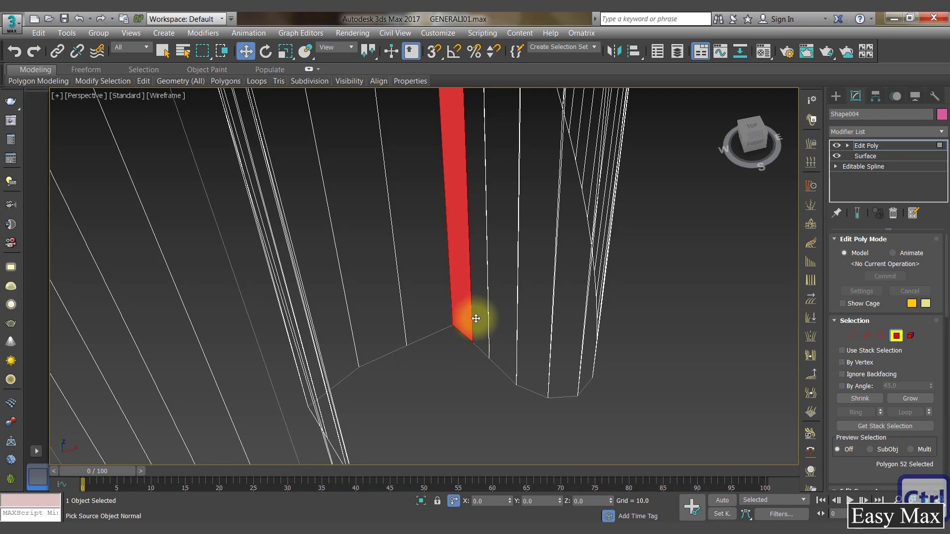
pyautogui.keyDown('ctrl'); pyautogui.click(484, 326); pyautogui.keyUp('ctrl')
pyautogui.keyDown('ctrl'); pyautogui.click(507, 341); pyautogui.keyUp('ctrl')
pyautogui.keyDown('ctrl'); pyautogui.click(539, 366); pyautogui.keyUp('ctrl')
pyautogui.keyDown('ctrl'); pyautogui.click(560, 376); pyautogui.keyUp('ctrl')
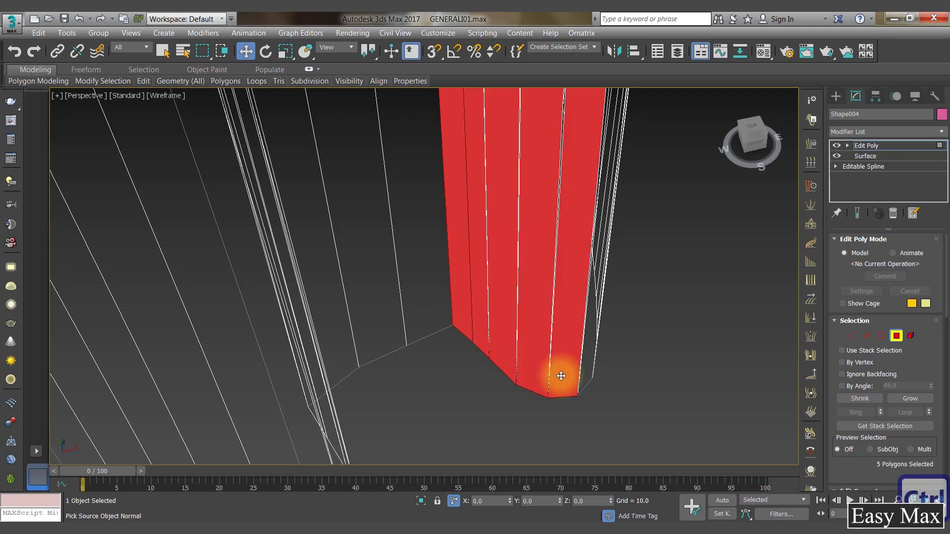
# Add the five vertical strips on the opposite rounded edge of the same notch to the polygon selection
pyautogui.moveTo(560, 407); pyautogui.dragTo(521, 277, button='middle')
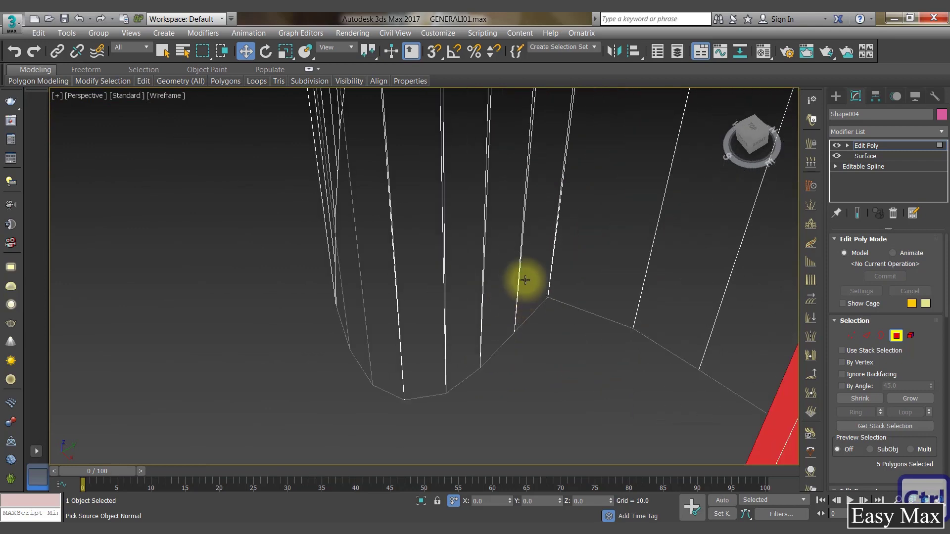
pyautogui.keyDown('ctrl'); pyautogui.click(522, 279); pyautogui.keyUp('ctrl')
pyautogui.keyDown('ctrl'); pyautogui.click(499, 307); pyautogui.keyUp('ctrl')
pyautogui.keyDown('ctrl'); pyautogui.click(470, 333); pyautogui.keyUp('ctrl')
pyautogui.keyDown('ctrl'); pyautogui.click(425, 360); pyautogui.keyUp('ctrl')
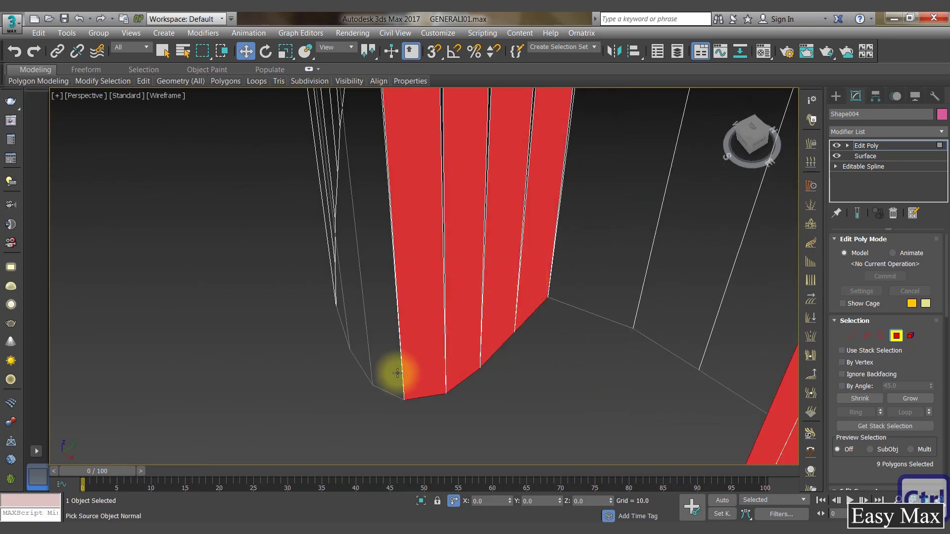
pyautogui.keyDown('ctrl'); pyautogui.click(394, 373); pyautogui.keyUp('ctrl')
# Add five vertical strips along one rounded edge of the tower's back notch to the polygon selection
pyautogui.keyDown('alt'); pyautogui.moveTo(488, 368); pyautogui.dragTo(578, 340, button='middle'); pyautogui.keyUp('alt')
pyautogui.scroll(5, 569, 403)
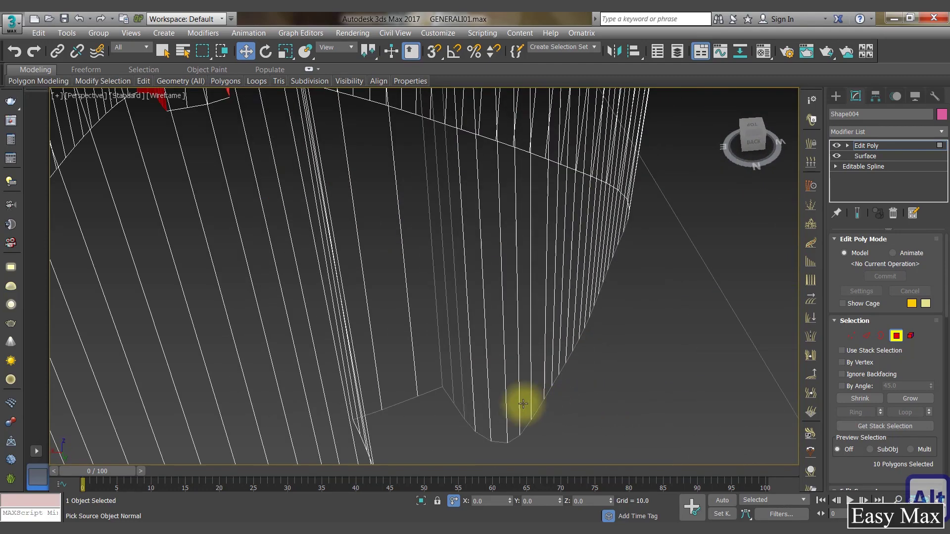
pyautogui.keyDown('ctrl'); pyautogui.click(448, 382); pyautogui.keyUp('ctrl')
pyautogui.keyDown('ctrl'); pyautogui.click(452, 388); pyautogui.keyUp('ctrl')
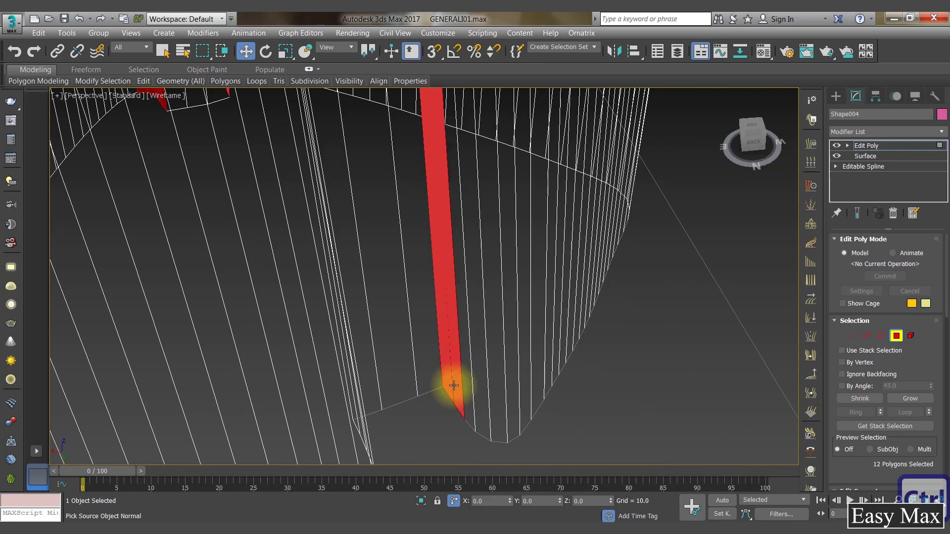
pyautogui.keyDown('ctrl'); pyautogui.click(470, 403); pyautogui.keyUp('ctrl')
pyautogui.keyDown('ctrl'); pyautogui.click(478, 403); pyautogui.keyUp('ctrl')
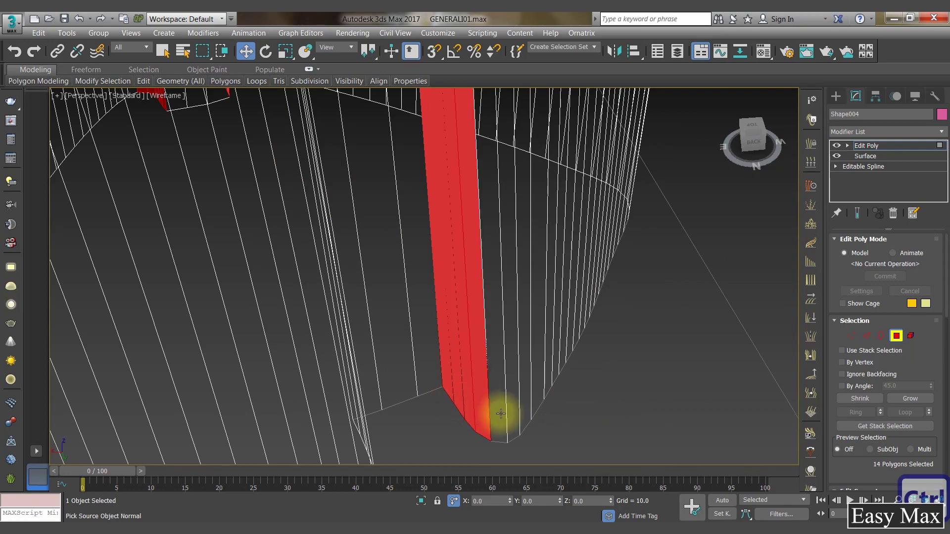
pyautogui.keyDown('ctrl'); pyautogui.click(499, 415); pyautogui.keyUp('ctrl')
# Add the five vertical strips on the remaining rounded edge of the back notch to the polygon selection
pyautogui.scroll(-3, 490, 419)
pyautogui.keyDown('alt'); pyautogui.moveTo(477, 417); pyautogui.dragTo(429, 414, button='middle'); pyautogui.keyUp('alt')
pyautogui.moveTo(367, 384); pyautogui.dragTo(364, 364, button='middle')
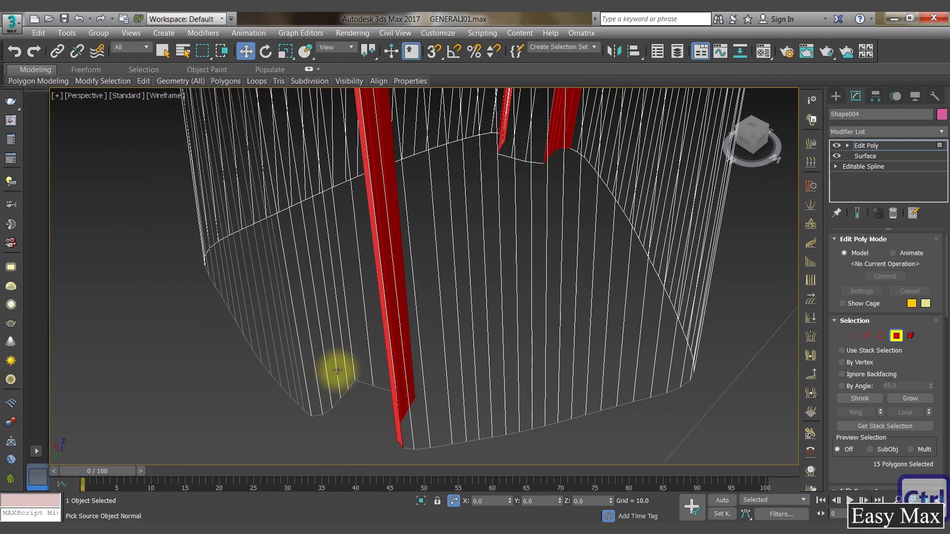
pyautogui.keyDown('ctrl'); pyautogui.click(345, 370); pyautogui.keyUp('ctrl')
pyautogui.keyDown('ctrl'); pyautogui.click(340, 380); pyautogui.keyUp('ctrl')
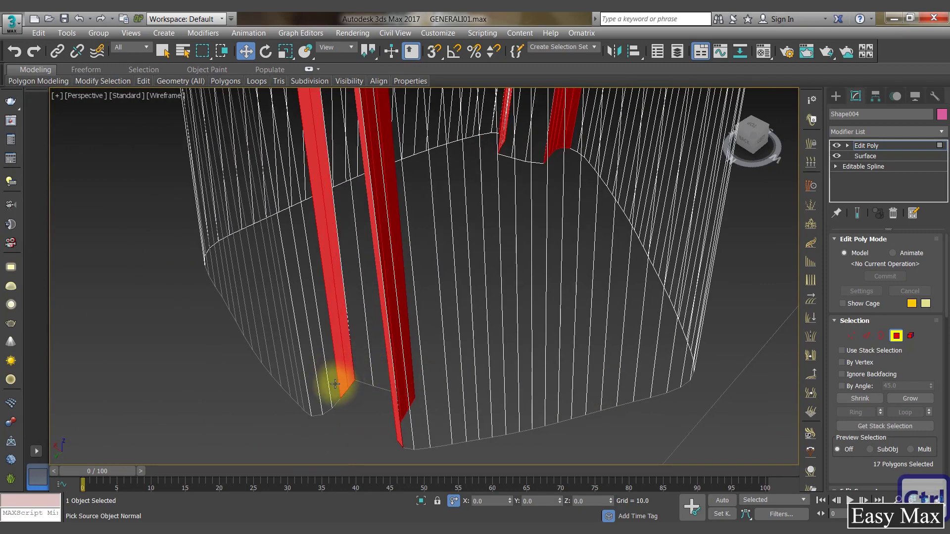
pyautogui.keyDown('ctrl'); pyautogui.click(324, 387); pyautogui.keyUp('ctrl')
pyautogui.keyDown('ctrl'); pyautogui.click(319, 393); pyautogui.keyUp('ctrl')
pyautogui.keyDown('ctrl'); pyautogui.click(318, 398); pyautogui.keyUp('ctrl')
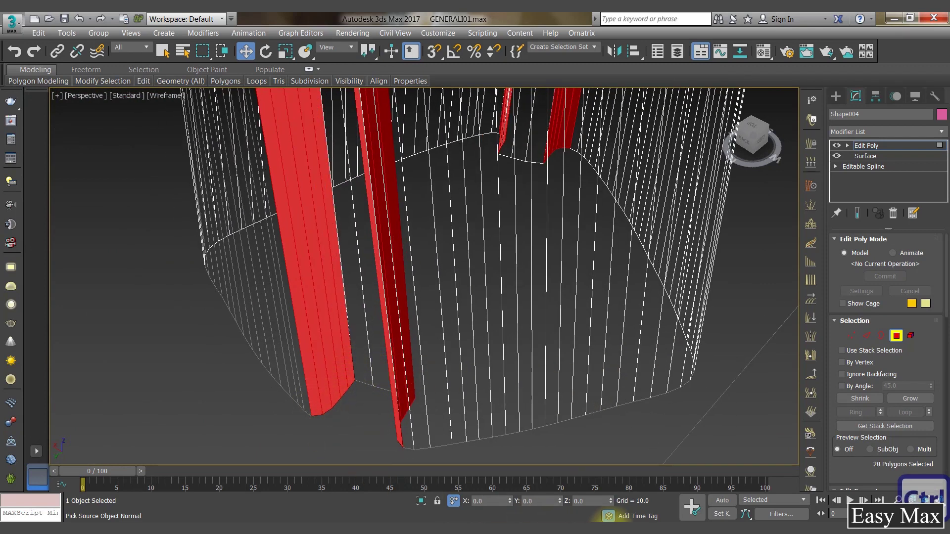
# Check the tower's reference photo and extend the polygon selection with further outer strips along the rounded edges of both notches
pyautogui.click(661, 509)
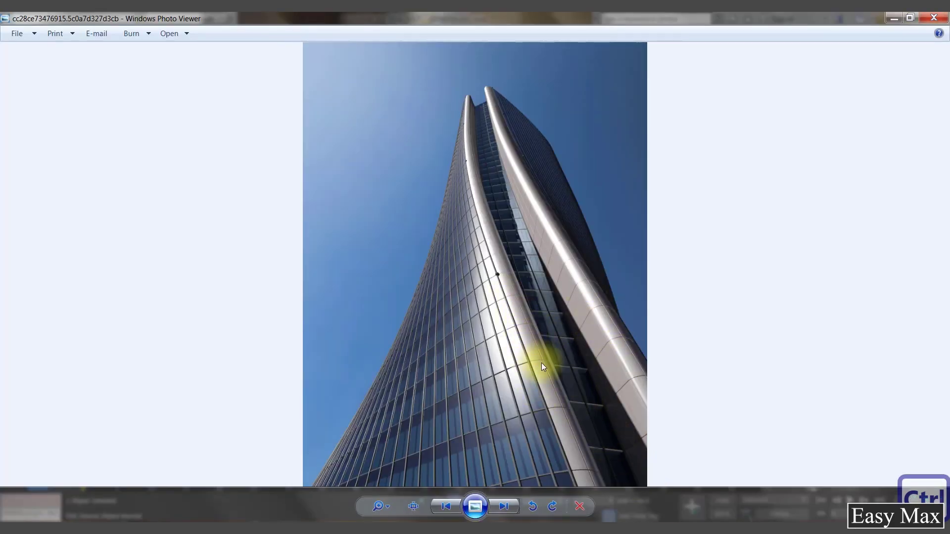
pyautogui.click(901, 17)
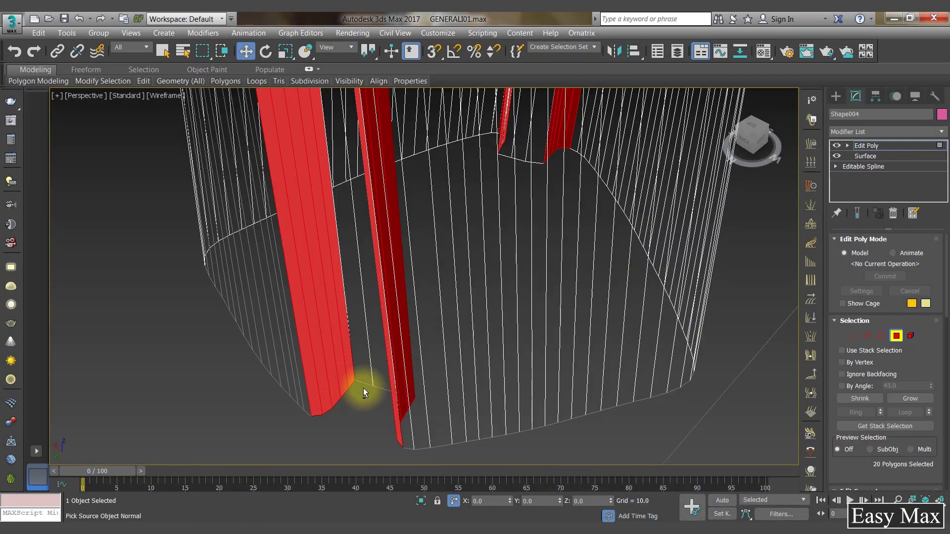
pyautogui.keyDown('alt'); pyautogui.moveTo(364, 388); pyautogui.dragTo(545, 373, button='middle'); pyautogui.keyUp('alt')
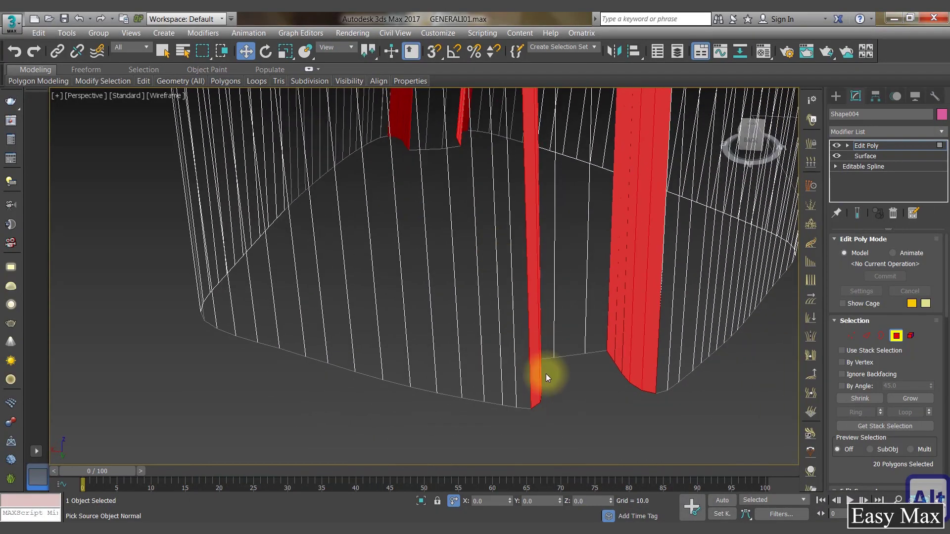
pyautogui.keyDown('ctrl'); pyautogui.click(525, 392); pyautogui.keyUp('ctrl')
pyautogui.keyDown('ctrl'); pyautogui.click(664, 380); pyautogui.keyUp('ctrl')
pyautogui.keyDown('alt'); pyautogui.moveTo(664, 379); pyautogui.dragTo(470, 371, button='middle'); pyautogui.keyUp('alt')
pyautogui.scroll(5, 579, 307)
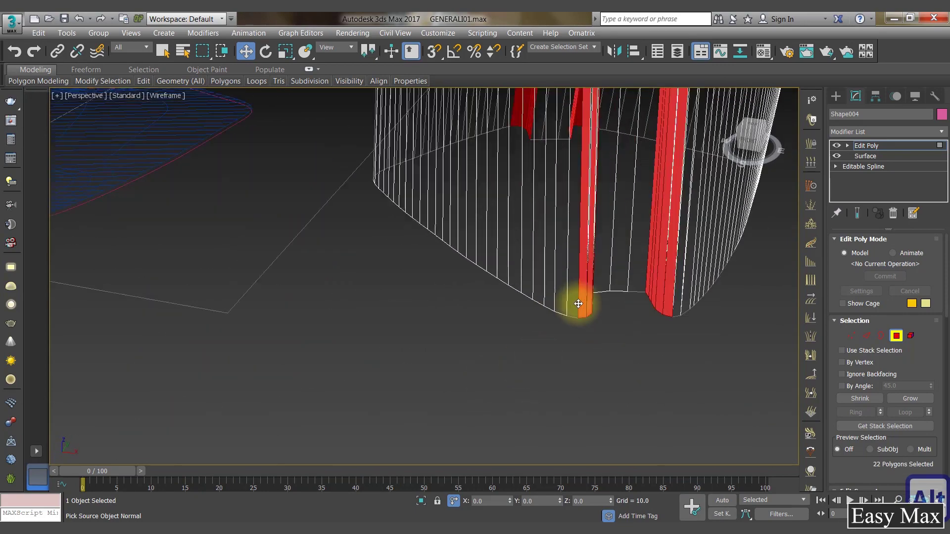
pyautogui.keyDown('ctrl'); pyautogui.click(584, 305); pyautogui.keyUp('ctrl')
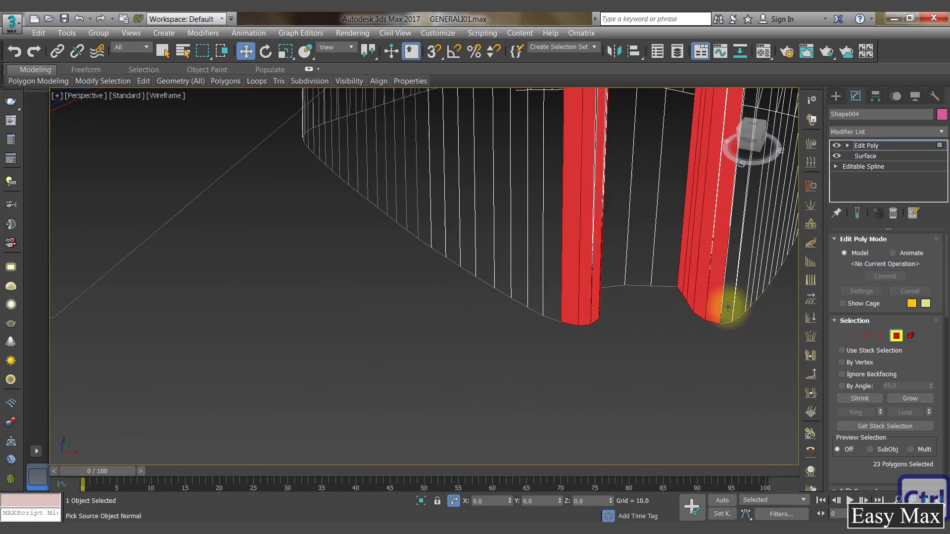
pyautogui.keyDown('ctrl'); pyautogui.click(728, 306); pyautogui.keyUp('ctrl')
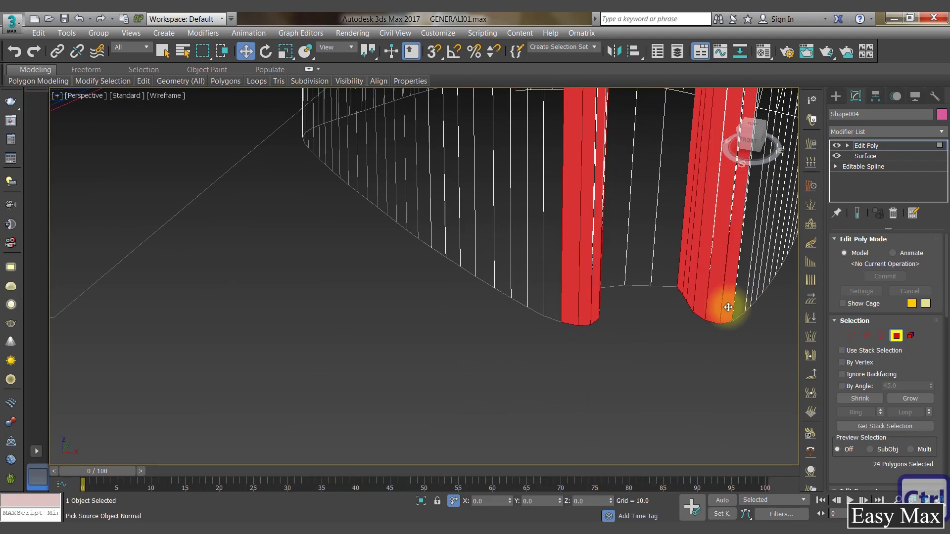
pyautogui.keyDown('ctrl'); pyautogui.click(729, 307); pyautogui.keyUp('ctrl')
pyautogui.scroll(-8, 728, 307)
pyautogui.keyDown('alt'); pyautogui.moveTo(734, 348); pyautogui.dragTo(780, 354, button='middle'); pyautogui.keyUp('alt')
pyautogui.moveTo(667, 220); pyautogui.dragTo(625, 305, button='middle')
pyautogui.scroll(-4, 625, 305)
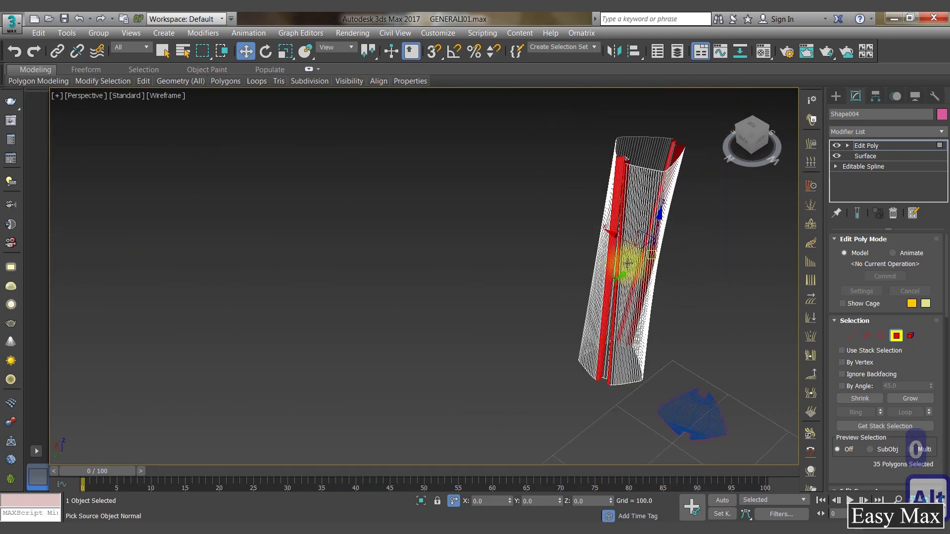
# Detach the selected notch-edge strips from the tower as a separate object
pyautogui.keyDown('alt'); pyautogui.moveTo(627, 265); pyautogui.dragTo(490, 267, button='middle'); pyautogui.keyUp('alt')
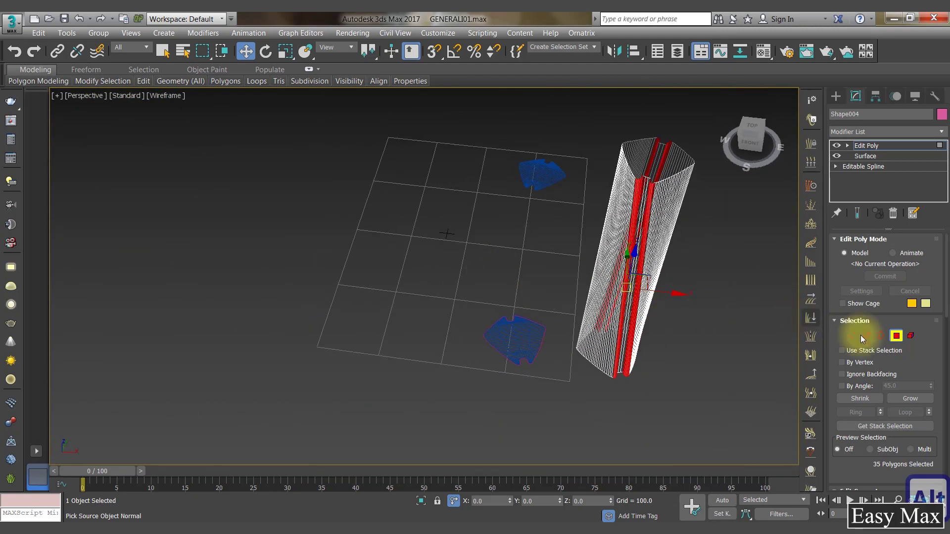
pyautogui.moveTo(927, 361); pyautogui.dragTo(927, 227)
pyautogui.moveTo(936, 373); pyautogui.dragTo(933, 328)
pyautogui.click(908, 383)
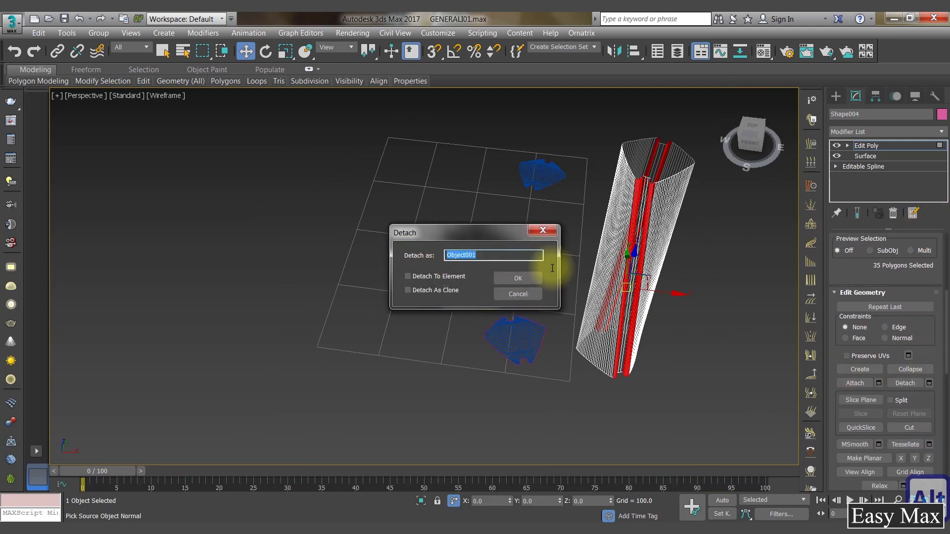
pyautogui.click(527, 280)
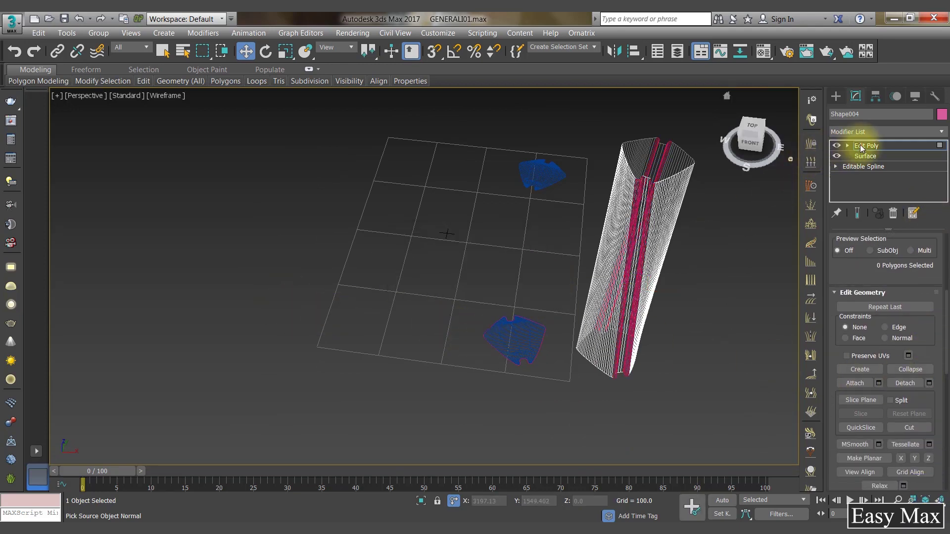
# Select the tower's vertical edges around the whole shell, connect them with 43 segments, and leave edge level
pyautogui.click(664, 245)
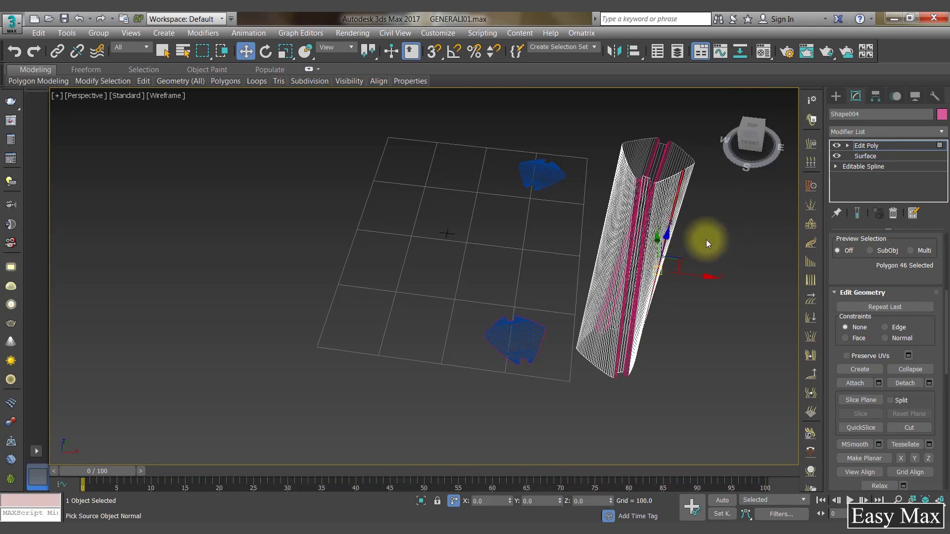
pyautogui.click(847, 146)
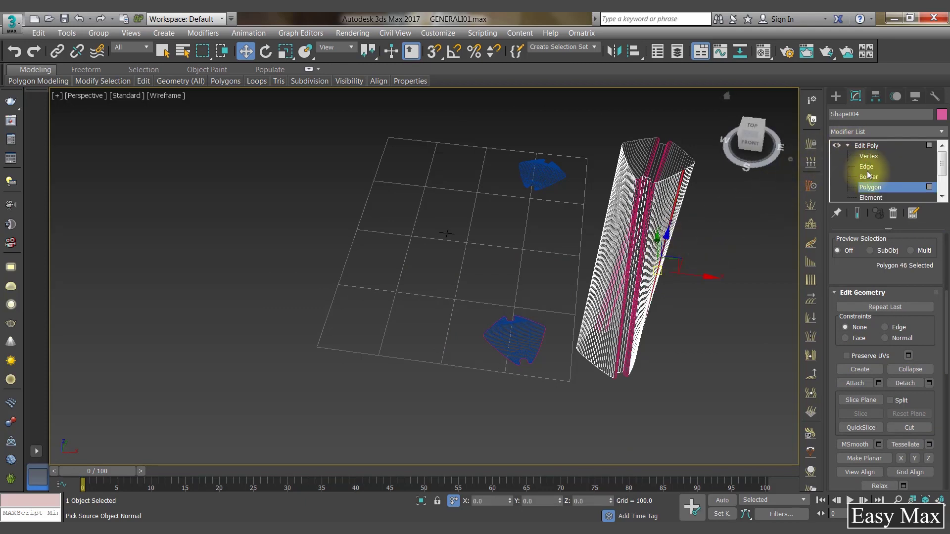
pyautogui.click(866, 166)
pyautogui.moveTo(730, 319); pyautogui.dragTo(575, 242)
pyautogui.keyDown('alt'); pyautogui.moveTo(651, 292); pyautogui.dragTo(621, 262, button='middle'); pyautogui.keyUp('alt')
pyautogui.rightClick(622, 262)
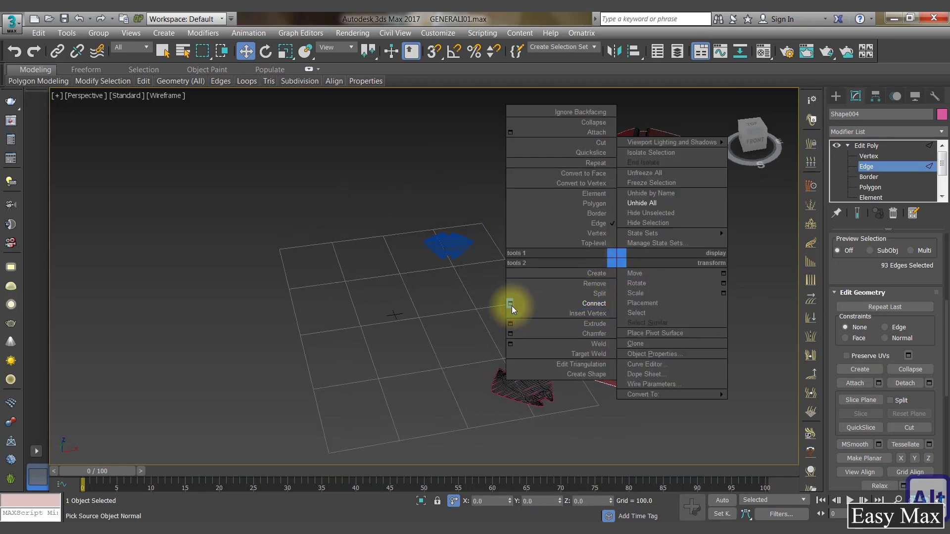
pyautogui.click(510, 304)
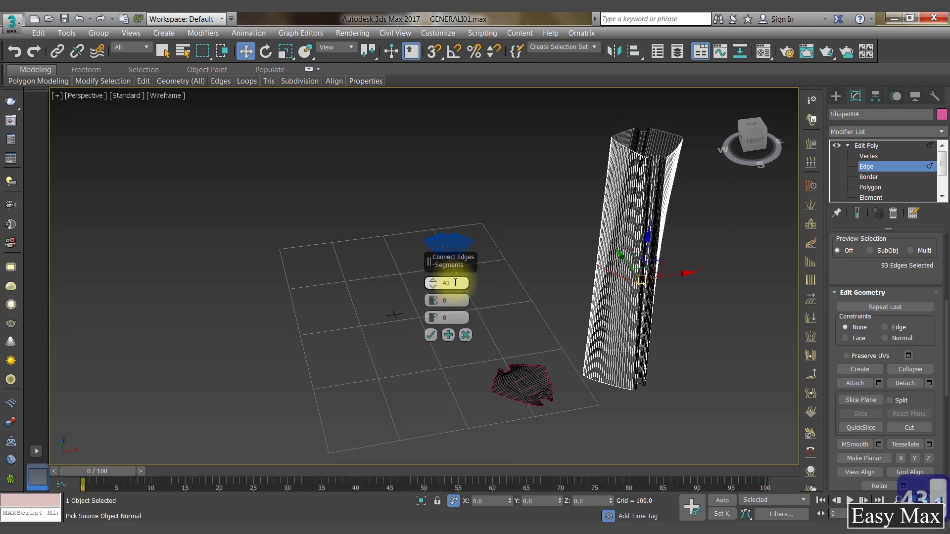
pyautogui.press('Return')
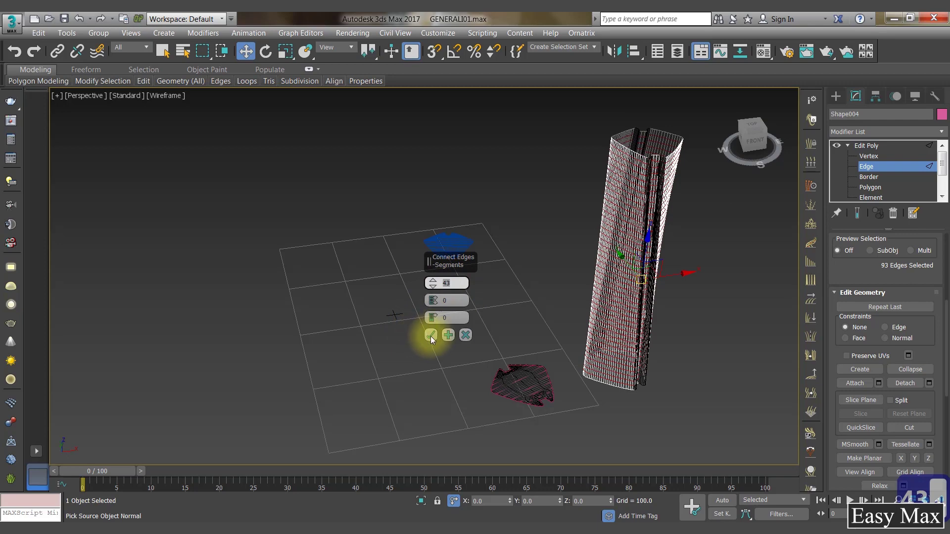
pyautogui.click(431, 336)
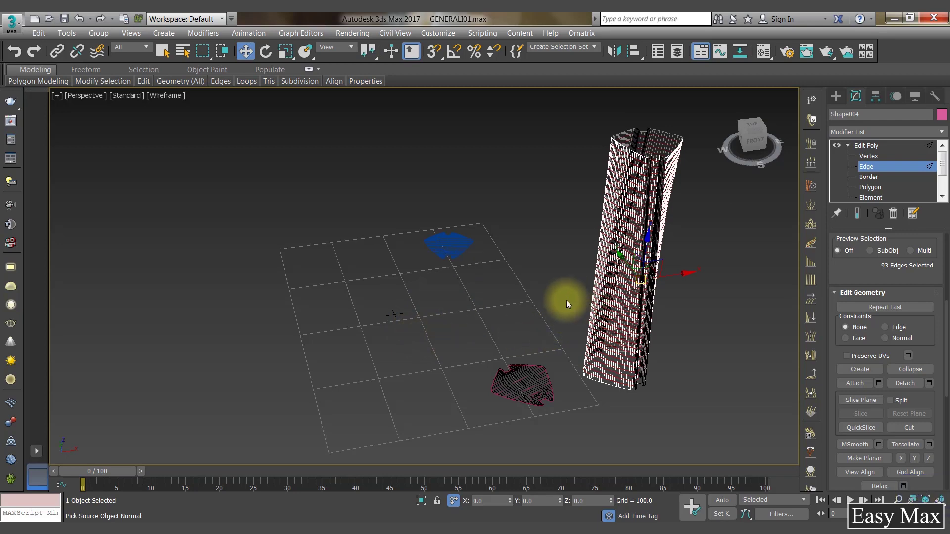
pyautogui.moveTo(601, 291); pyautogui.dragTo(529, 322, button='middle')
pyautogui.scroll(5, 549, 282)
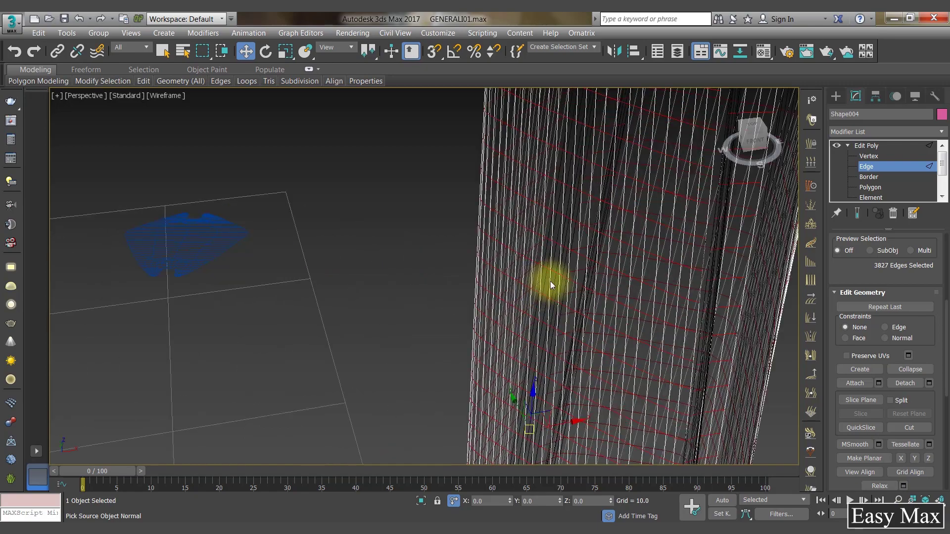
pyautogui.scroll(-3, 584, 271)
pyautogui.keyDown('alt'); pyautogui.moveTo(585, 275); pyautogui.dragTo(562, 254, button='middle'); pyautogui.keyUp('alt')
pyautogui.click(870, 169)
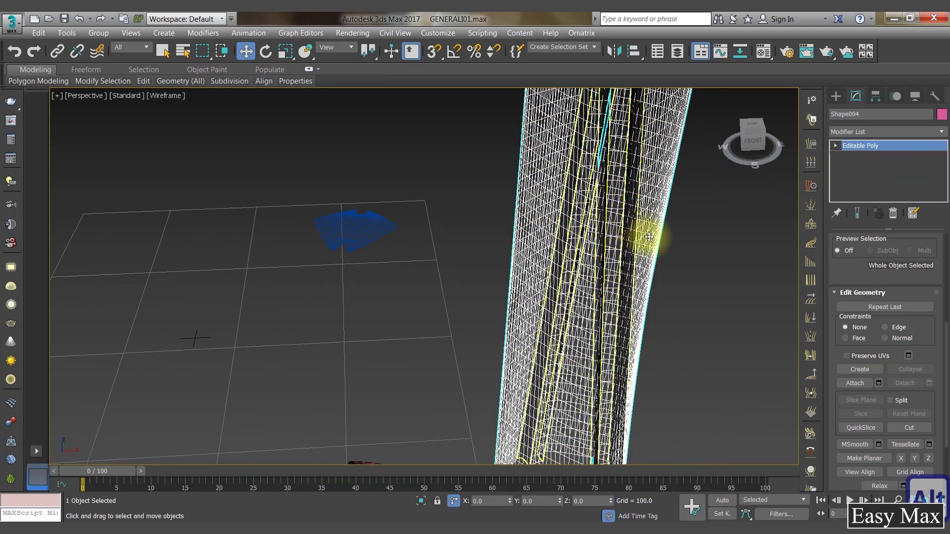
# Select both blue floor-plan planes beside the tower and hide them
pyautogui.click(648, 237)
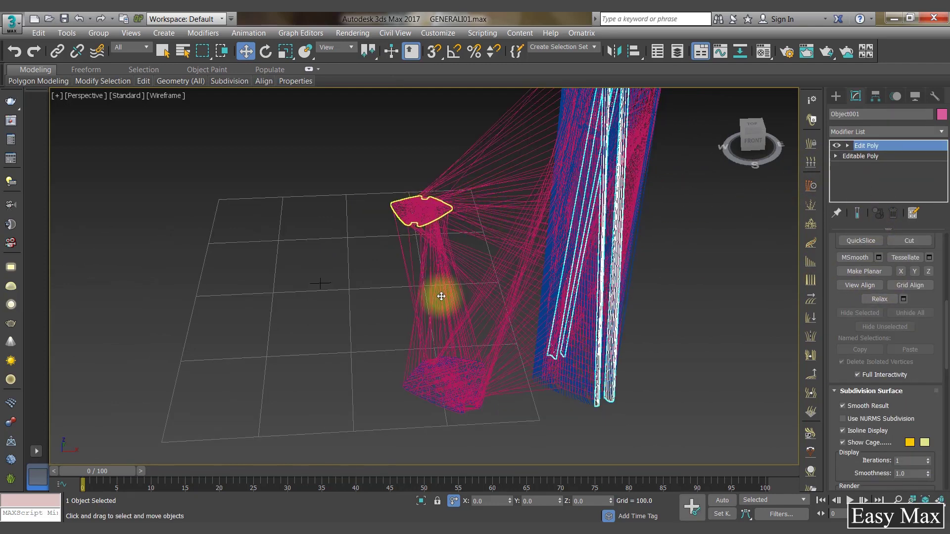
pyautogui.click(424, 213)
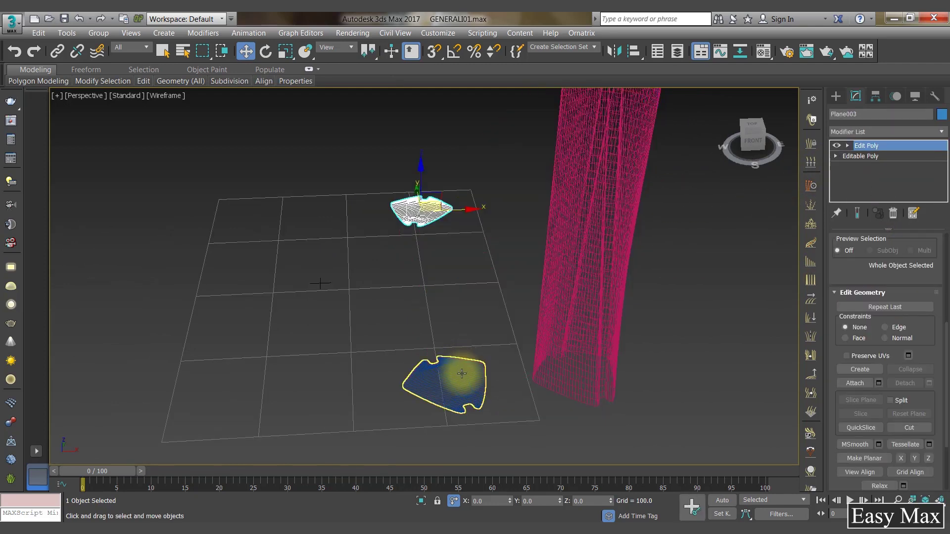
pyautogui.keyDown('ctrl'); pyautogui.click(464, 374); pyautogui.keyUp('ctrl')
pyautogui.rightClick(457, 370)
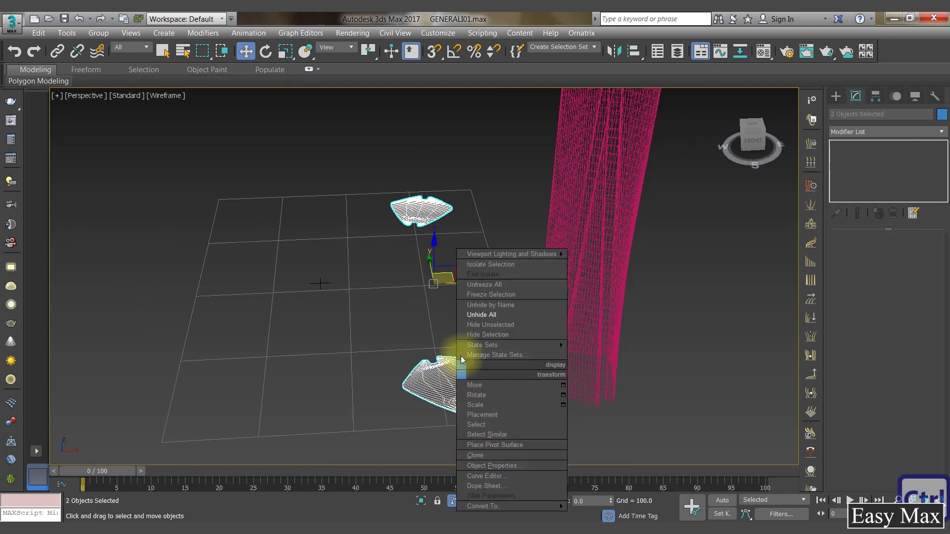
pyautogui.click(503, 338)
# Select the vertical edges of the detached notch-edge strips and connect them to divide the strips horizontally
pyautogui.moveTo(662, 237); pyautogui.dragTo(560, 237, button='middle')
pyautogui.click(559, 237)
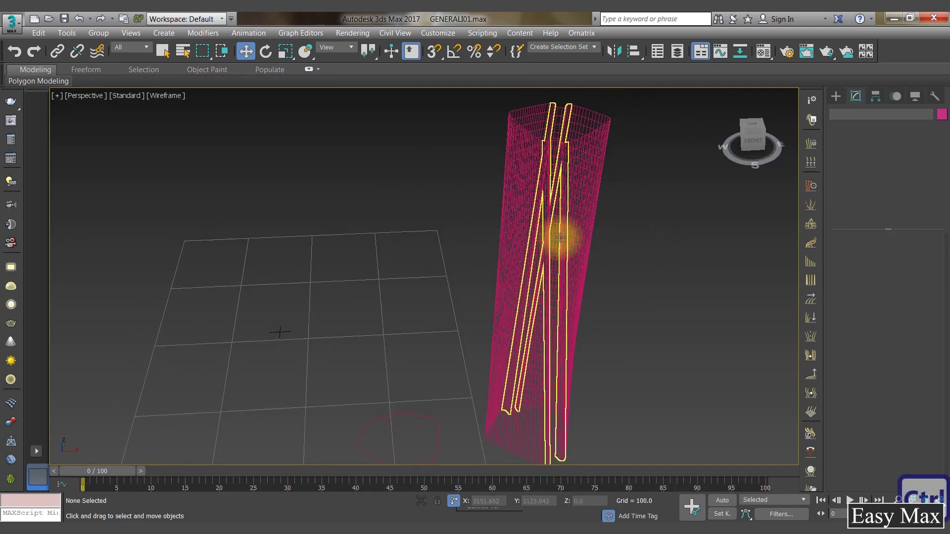
pyautogui.click(866, 254)
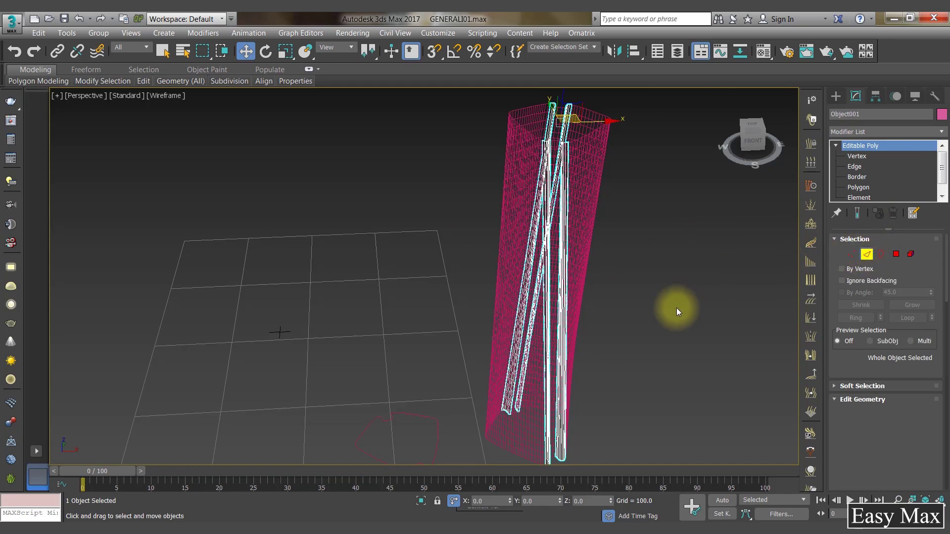
pyautogui.rightClick(474, 211)
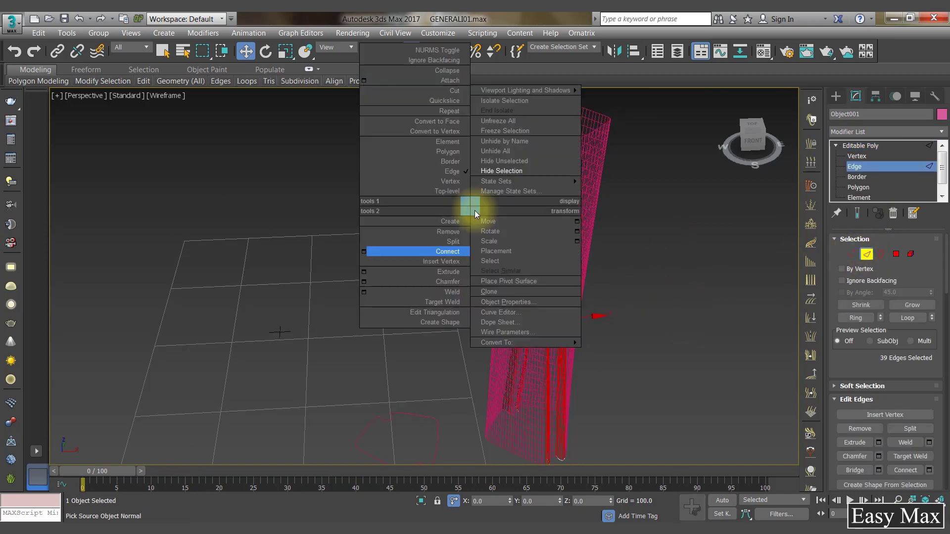
pyautogui.click(364, 253)
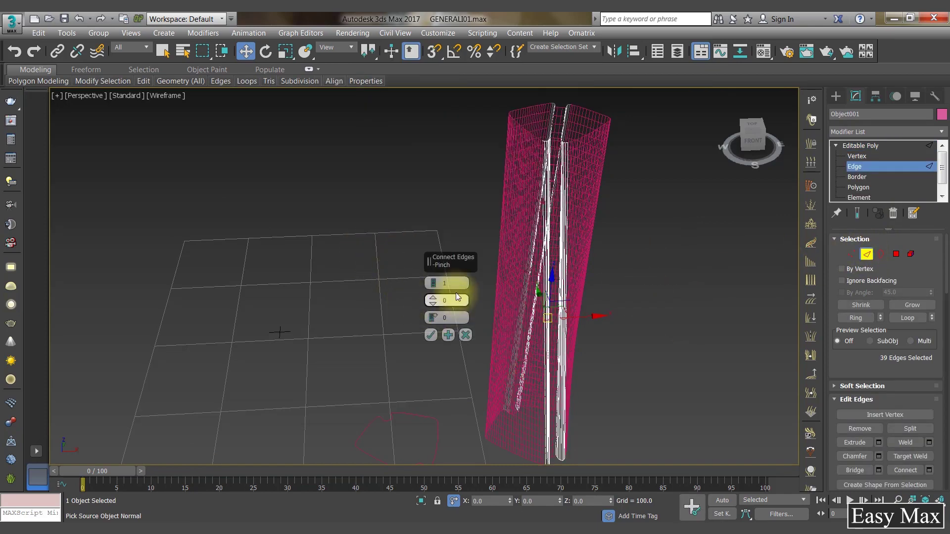
pyautogui.click(430, 336)
# Leave edge level and examine how the divisions on the notch-edge strips line up with the floor lines of the tower shell
pyautogui.moveTo(541, 275); pyautogui.dragTo(583, 281, button='middle')
pyautogui.scroll(10, 535, 274)
pyautogui.moveTo(319, 255); pyautogui.dragTo(512, 234, button='middle')
pyautogui.scroll(-4, 529, 262)
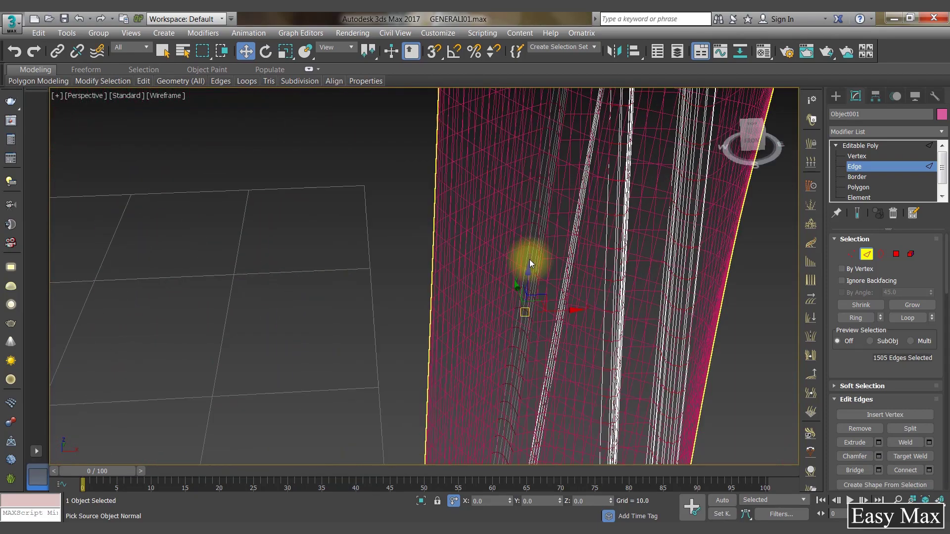
pyautogui.scroll(-3, 529, 262)
pyautogui.keyDown('alt'); pyautogui.moveTo(568, 283); pyautogui.dragTo(383, 307, button='middle'); pyautogui.keyUp('alt')
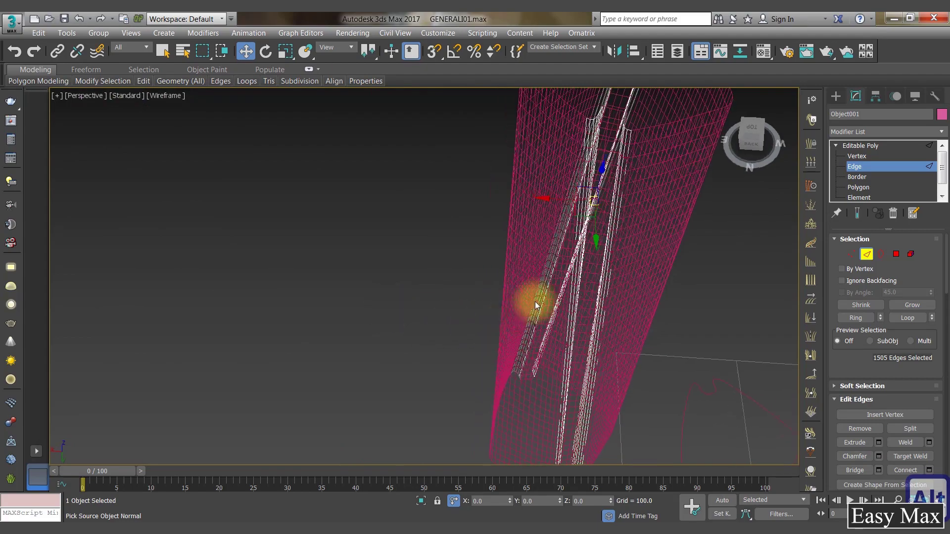
pyautogui.scroll(6, 622, 284)
pyautogui.keyDown('alt'); pyautogui.moveTo(607, 301); pyautogui.dragTo(615, 292, button='middle'); pyautogui.keyUp('alt')
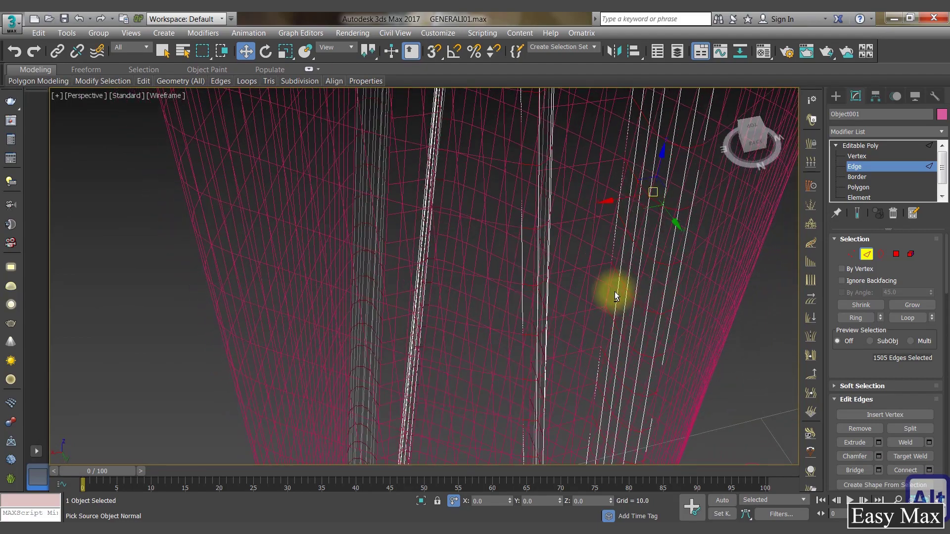
pyautogui.moveTo(695, 229); pyautogui.dragTo(559, 245, button='middle')
pyautogui.scroll(3, 526, 218)
pyautogui.scroll(-1, 519, 224)
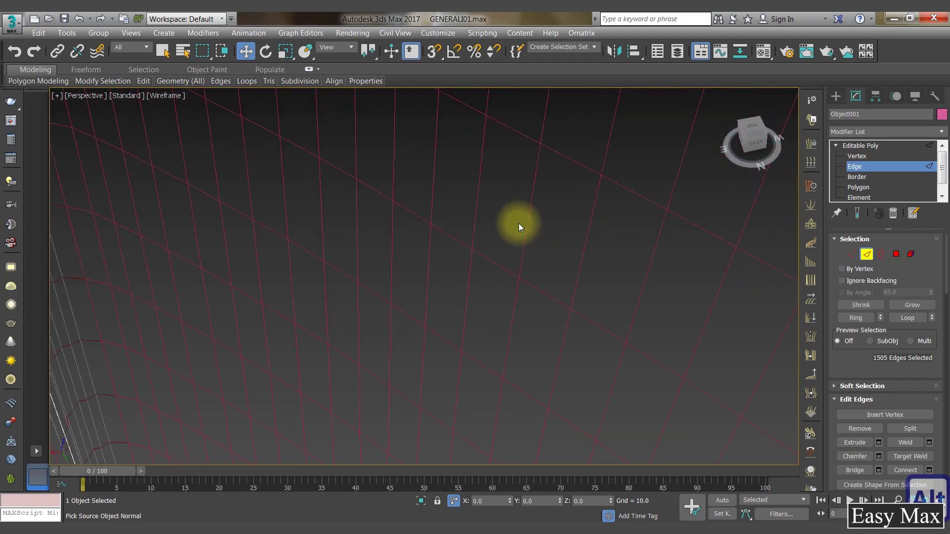
pyautogui.scroll(-4, 519, 223)
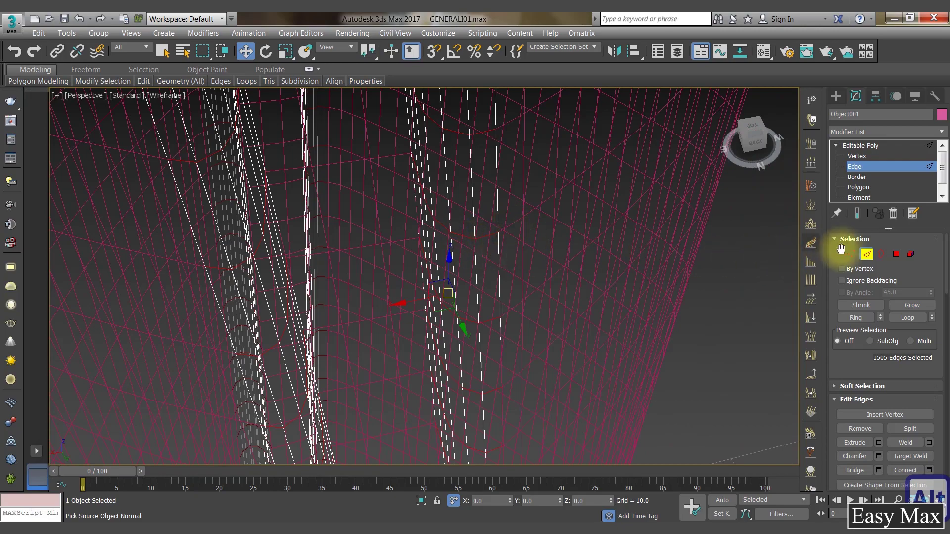
pyautogui.click(866, 254)
pyautogui.scroll(5, 470, 254)
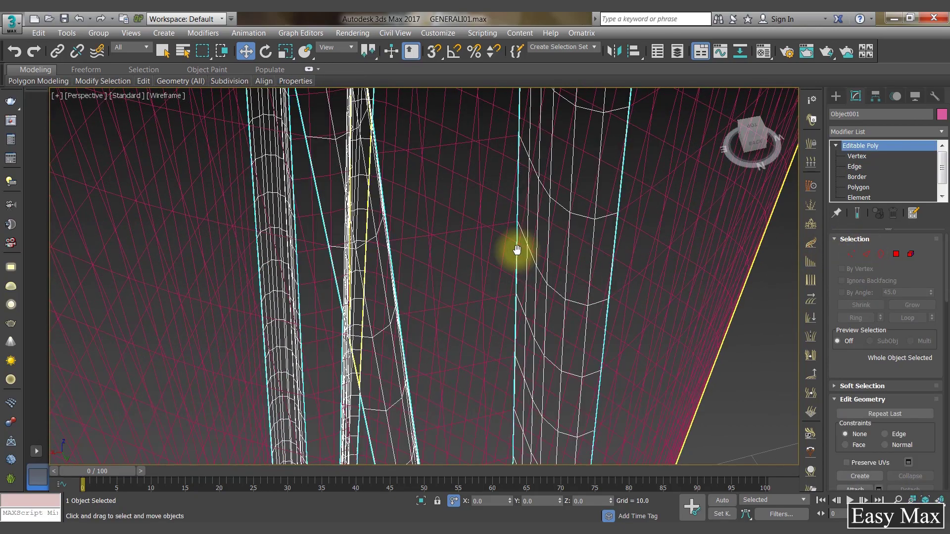
pyautogui.scroll(-6, 517, 250)
pyautogui.keyDown('alt'); pyautogui.moveTo(541, 237); pyautogui.dragTo(555, 355, button='middle'); pyautogui.keyUp('alt')
pyautogui.click(544, 283)
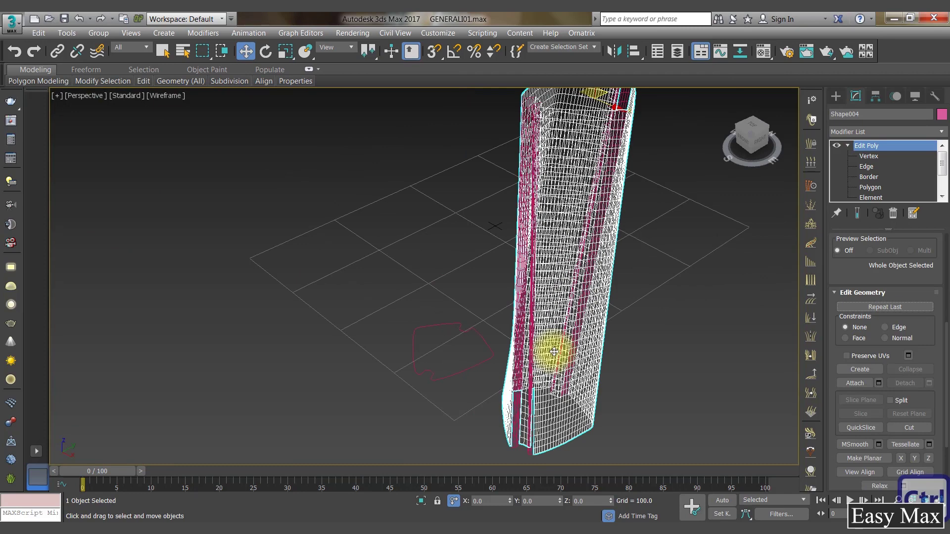
pyautogui.hotkey('ctrl', 'c')
pyautogui.hotkey('ctrl', 'v')
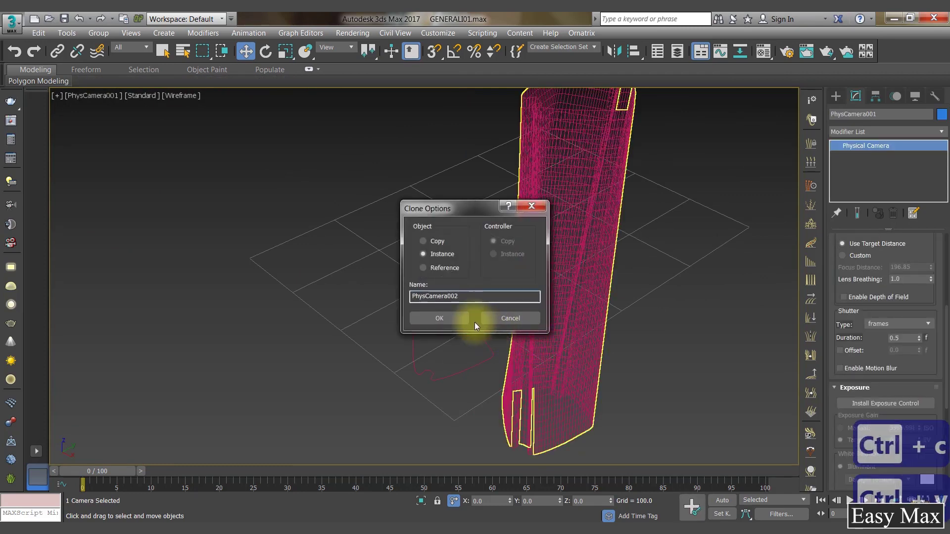
pyautogui.click(511, 318)
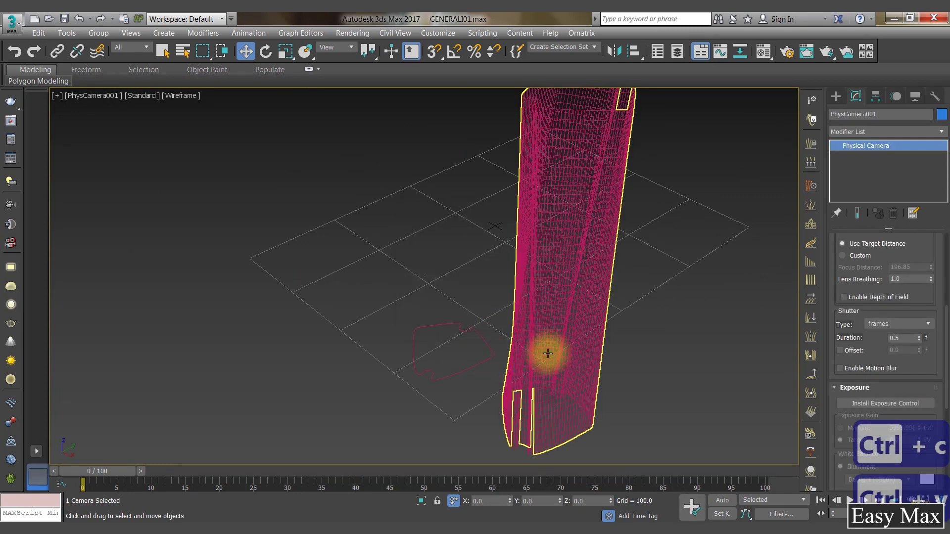
# Clone the main tower shell in place as an independent copy
pyautogui.click(548, 353)
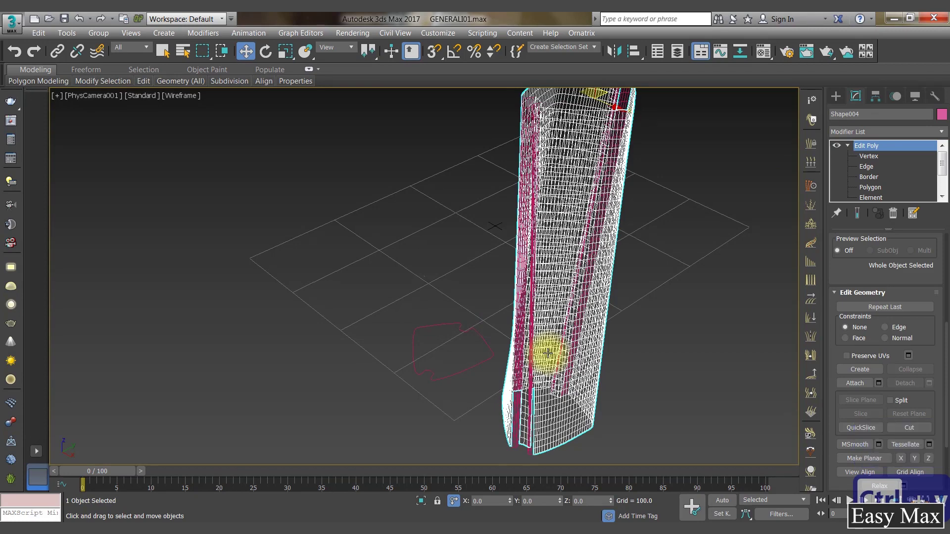
pyautogui.hotkey('ctrl', 'c')
pyautogui.hotkey('ctrl', 'v')
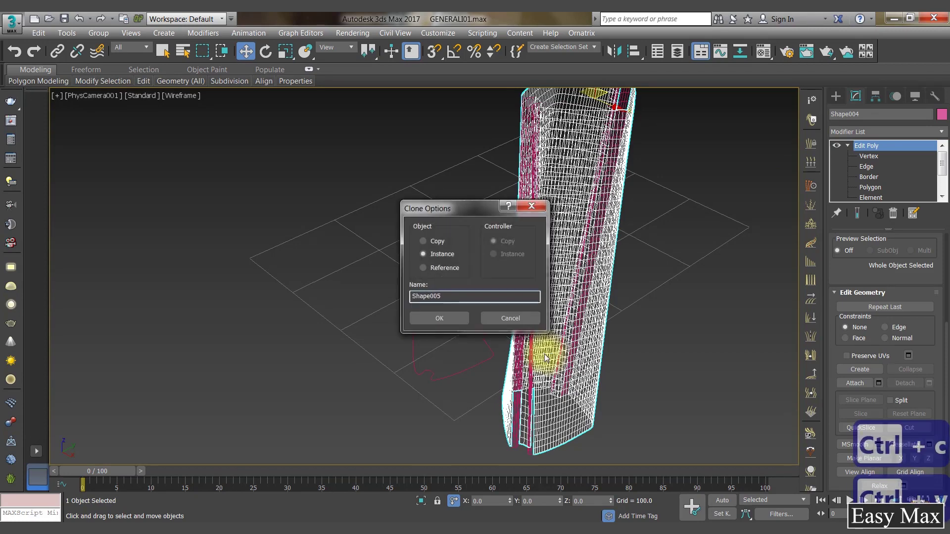
pyautogui.click(438, 241)
pyautogui.click(439, 318)
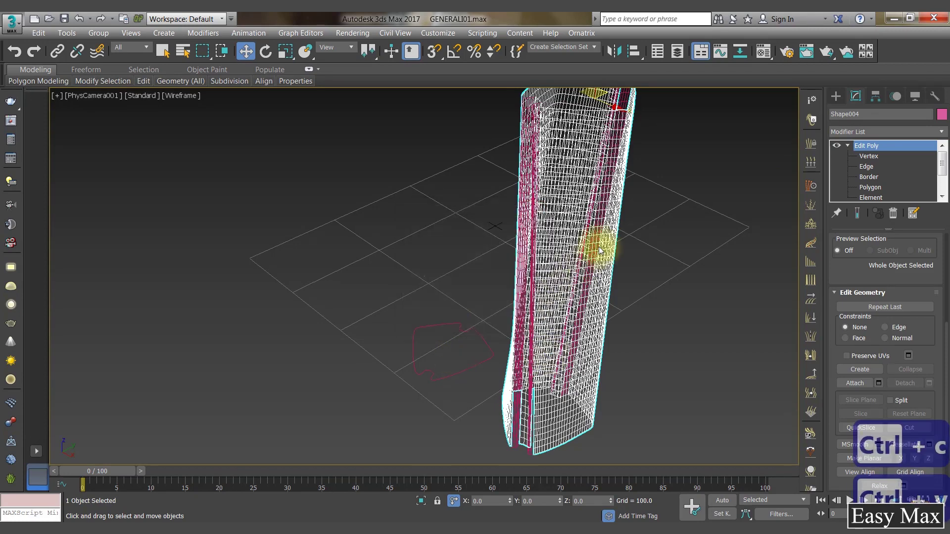
# Add a Lattice modifier to the copied shell with struts only from edges, and display the scene with default shading
pyautogui.click(859, 132)
pyautogui.write('la')
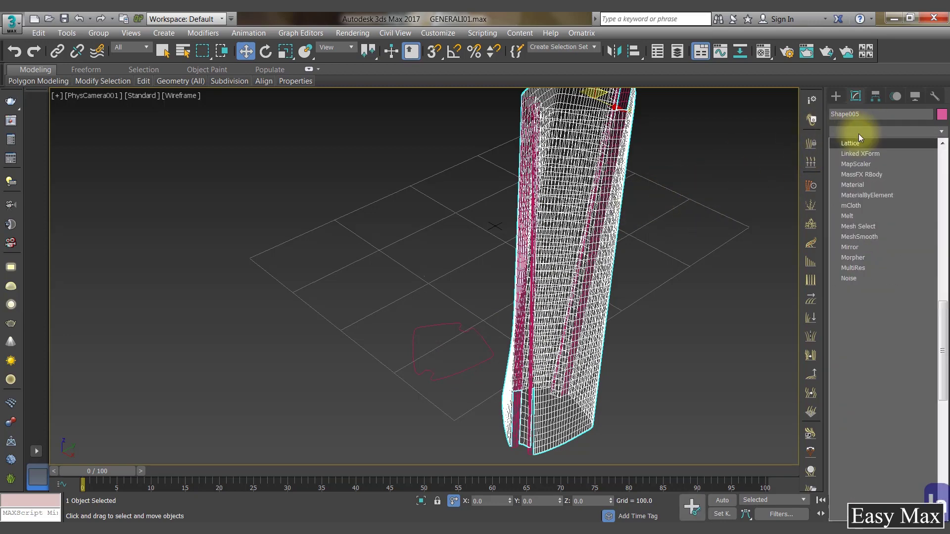
pyautogui.press('Return')
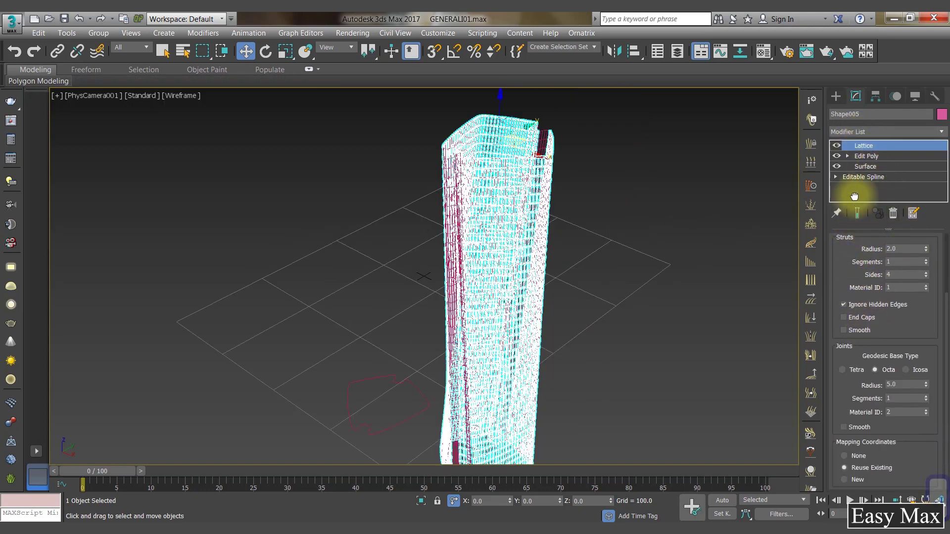
pyautogui.scroll(3, 923, 316)
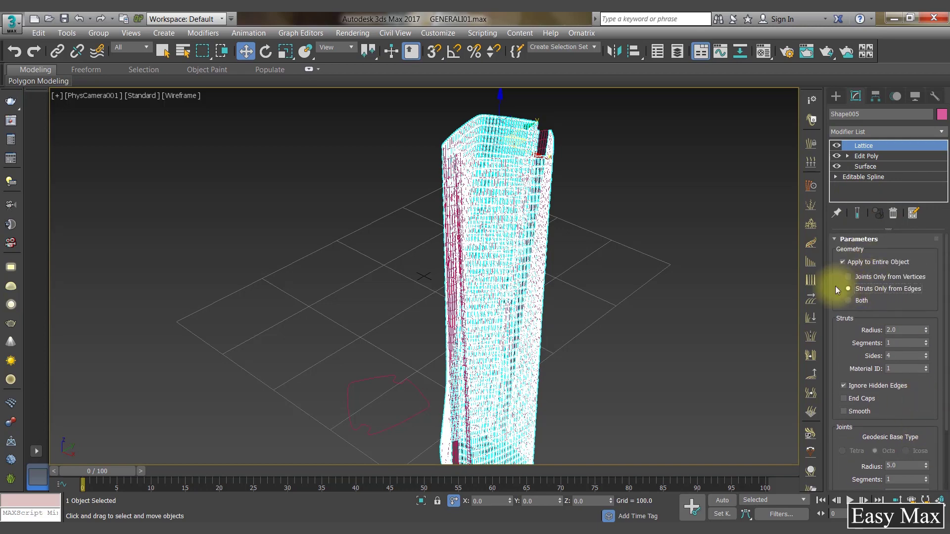
pyautogui.press('F3')
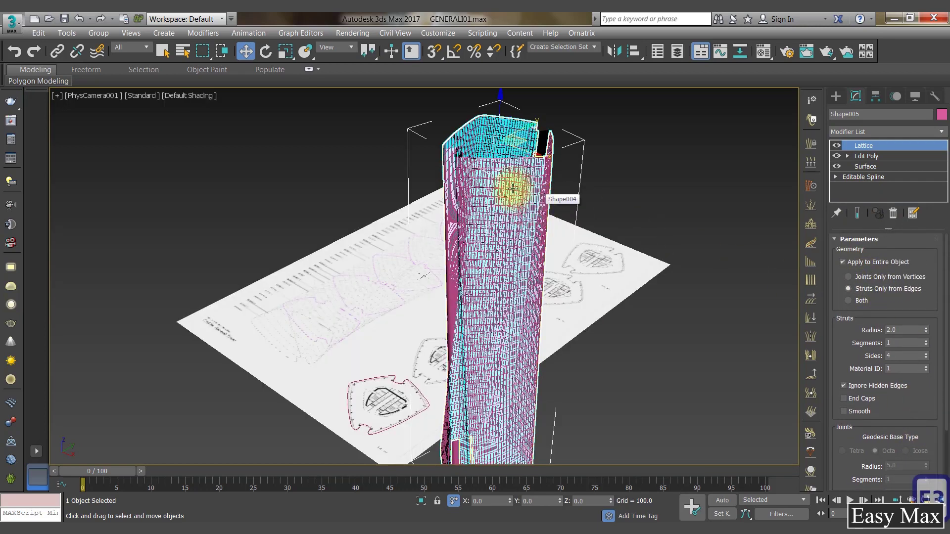
pyautogui.moveTo(509, 187)
pyautogui.keyDown('alt'); pyautogui.mouseDown(button='middle')
pyautogui.moveTo(573, 155)
pyautogui.moveTo(534, 220)
pyautogui.mouseUp(button='middle'); pyautogui.keyUp('alt')
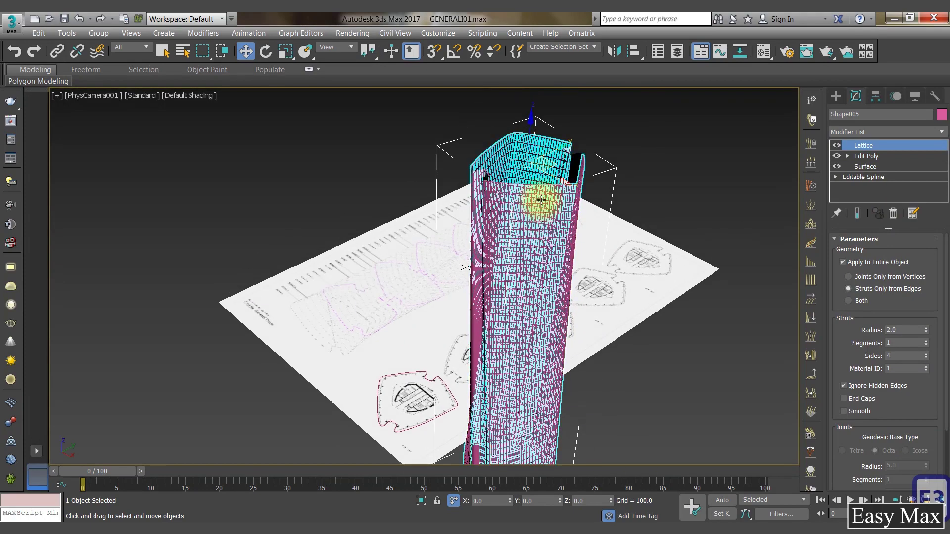
pyautogui.moveTo(593, 277)
pyautogui.mouseDown(button='middle')
pyautogui.moveTo(612, 259)
pyautogui.moveTo(580, 268)
pyautogui.mouseUp(button='middle')
pyautogui.keyDown('alt'); pyautogui.moveTo(545, 256); pyautogui.dragTo(796, 263, button='middle'); pyautogui.keyUp('alt')
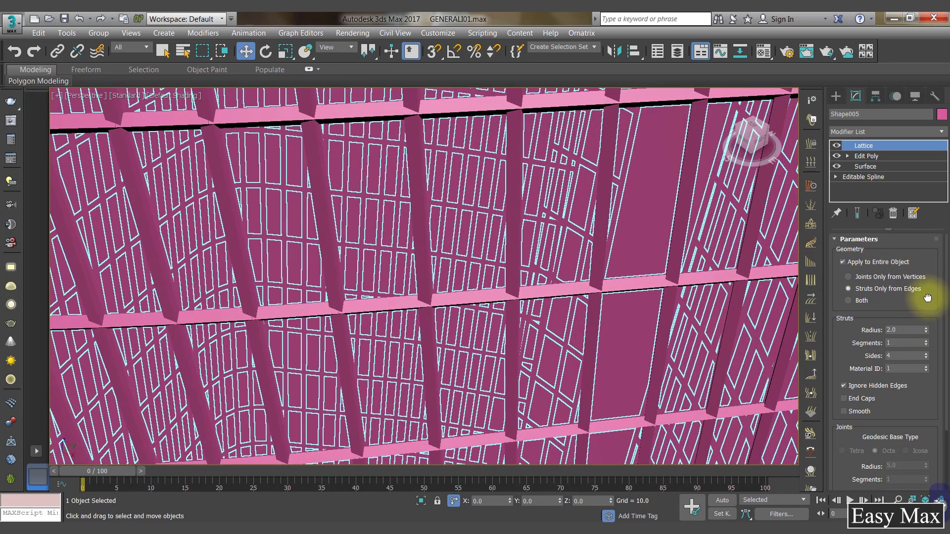
# Set the lattice struts' radius to 1.5 and their number of sides to 13
pyautogui.scroll(-2, 925, 296)
pyautogui.moveTo(926, 311); pyautogui.dragTo(926, 295)
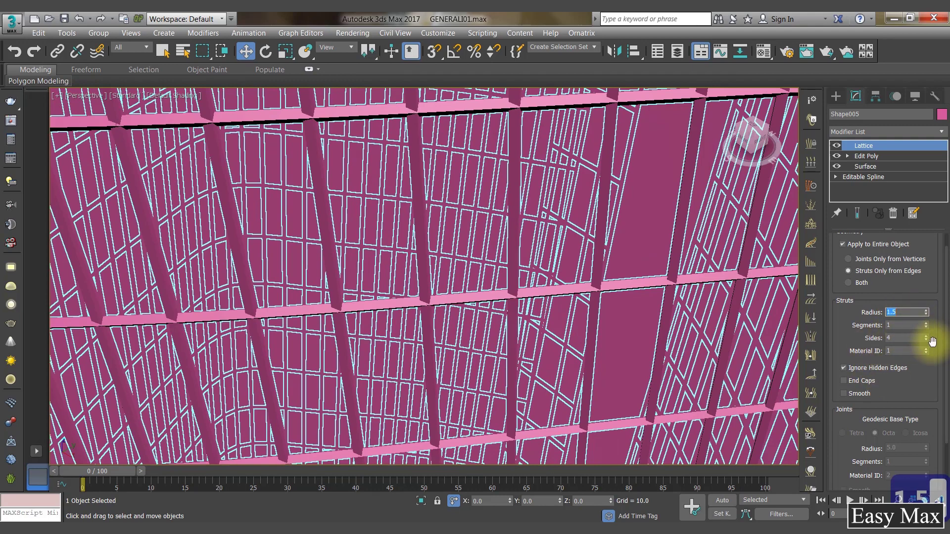
pyautogui.click(927, 337)
pyautogui.click(927, 337)
pyautogui.click(927, 337)
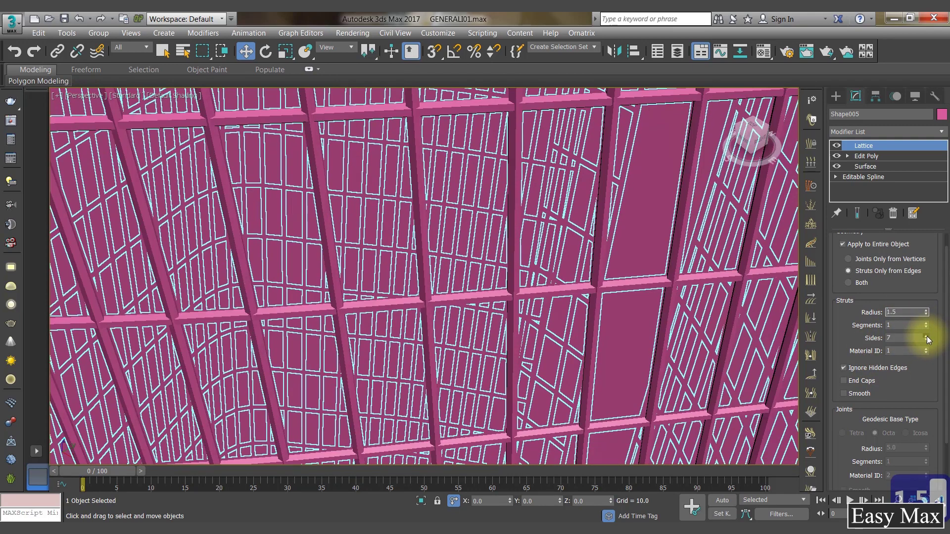
pyautogui.click(927, 337)
pyautogui.click(927, 337)
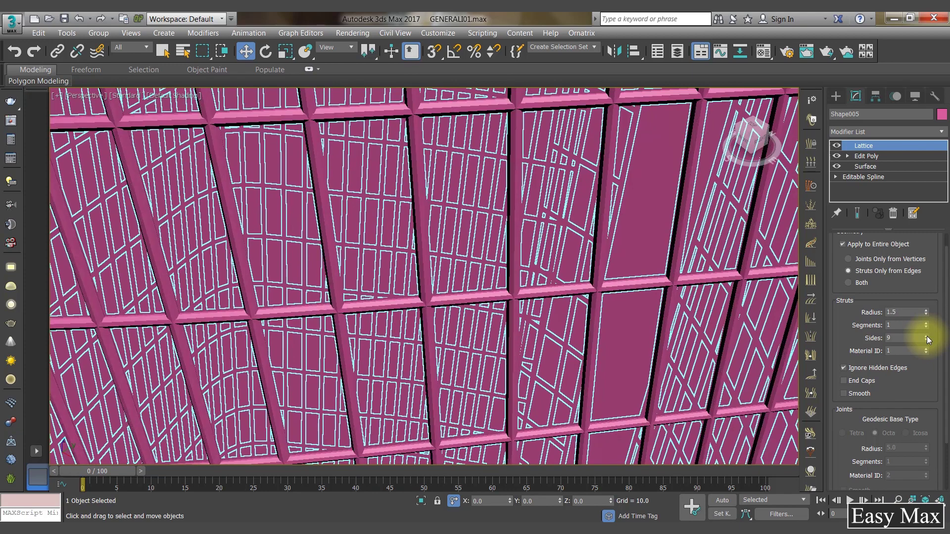
pyautogui.click(927, 336)
pyautogui.click(927, 337)
pyautogui.click(927, 336)
pyautogui.click(927, 336)
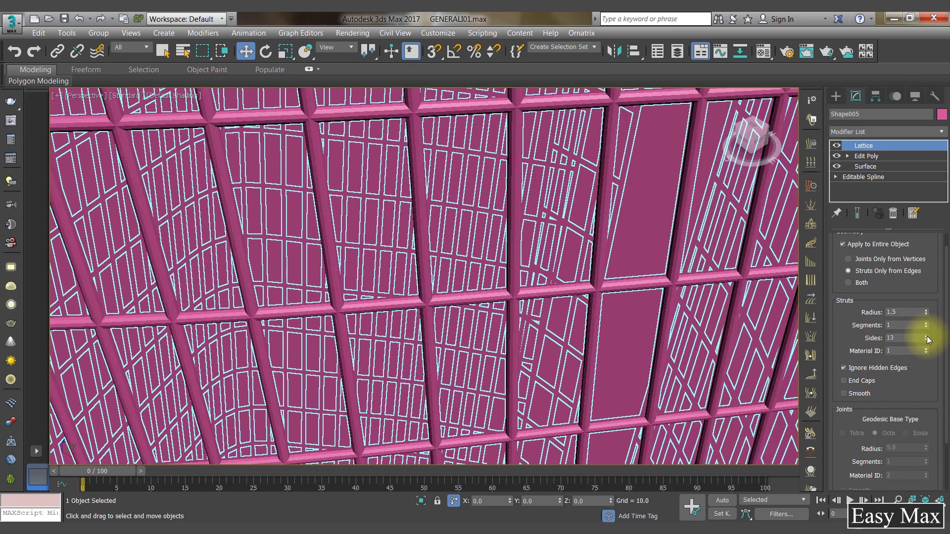
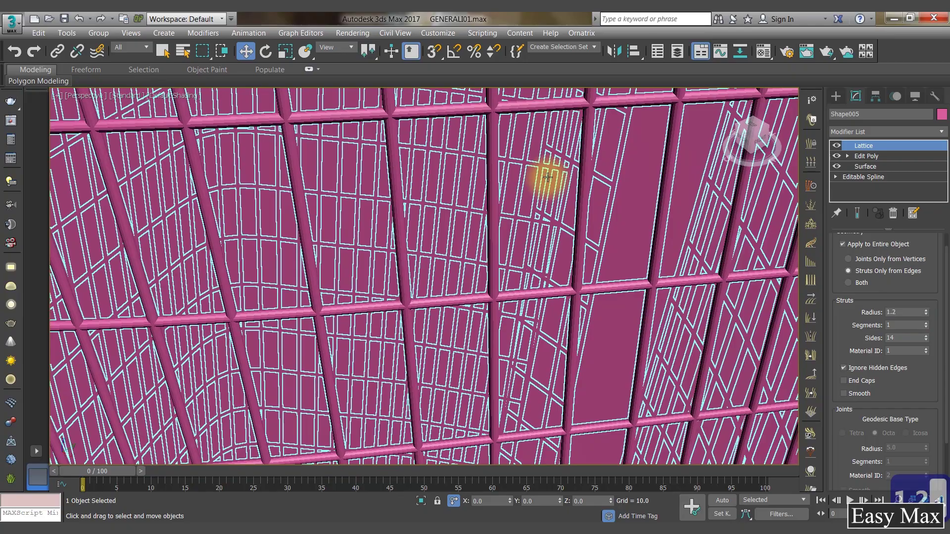
# Examine the thickness and layout of the lattice struts on the tower facade from close up and from several angles
pyautogui.scroll(-6, 548, 177)
pyautogui.keyDown('alt'); pyautogui.moveTo(555, 186); pyautogui.dragTo(591, 265, button='middle'); pyautogui.keyUp('alt')
pyautogui.scroll(5, 583, 264)
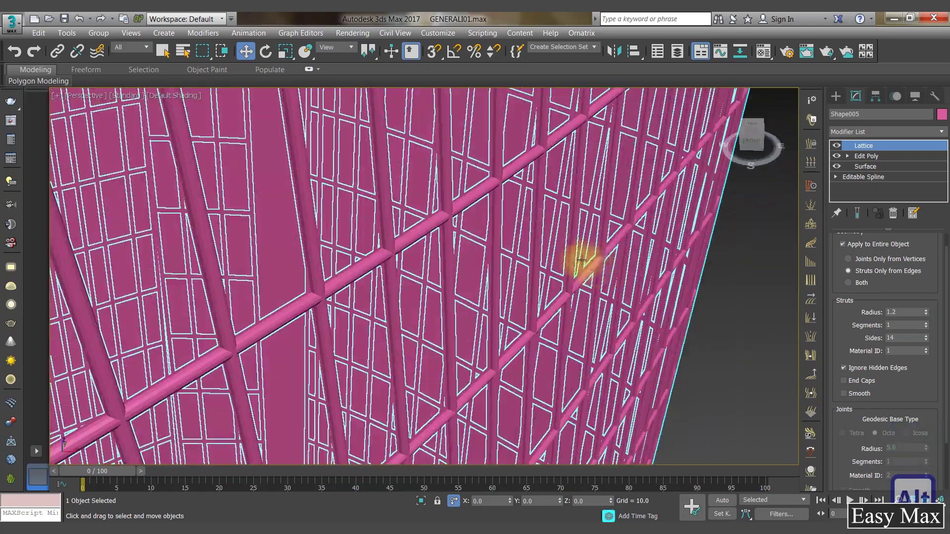
pyautogui.scroll(4, 530, 247)
pyautogui.scroll(-6, 526, 244)
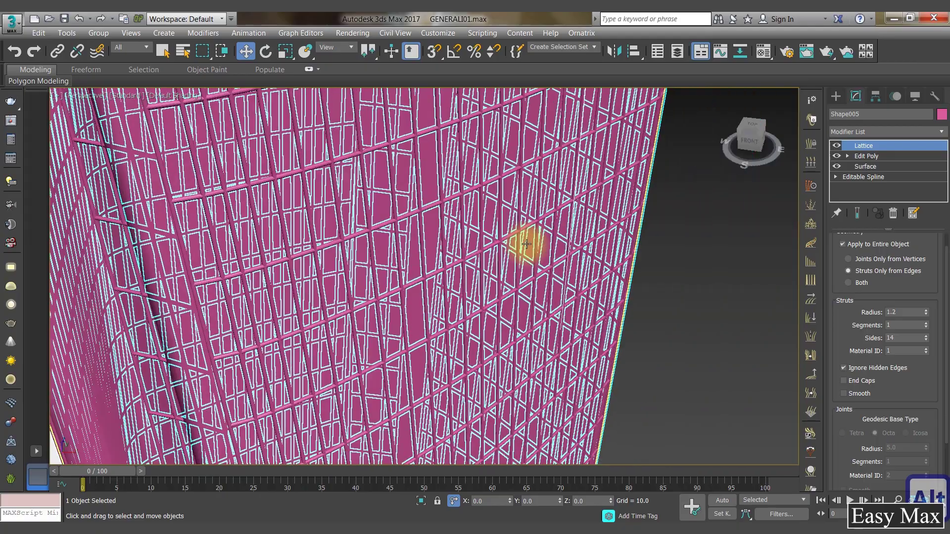
pyautogui.keyDown('alt'); pyautogui.moveTo(533, 269); pyautogui.dragTo(524, 229, button='middle'); pyautogui.keyUp('alt')
pyautogui.scroll(2, 524, 229)
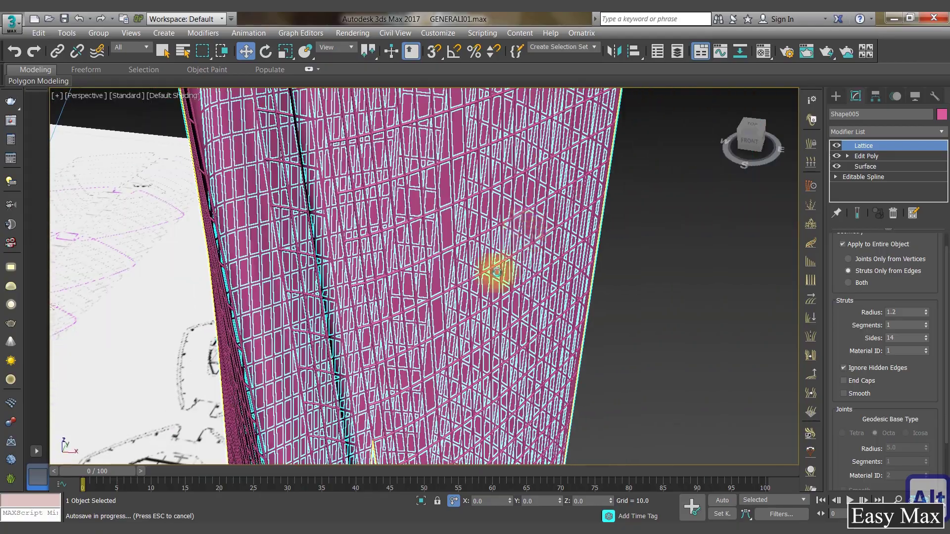
pyautogui.keyDown('alt'); pyautogui.moveTo(496, 271); pyautogui.dragTo(527, 288, button='middle'); pyautogui.keyUp('alt')
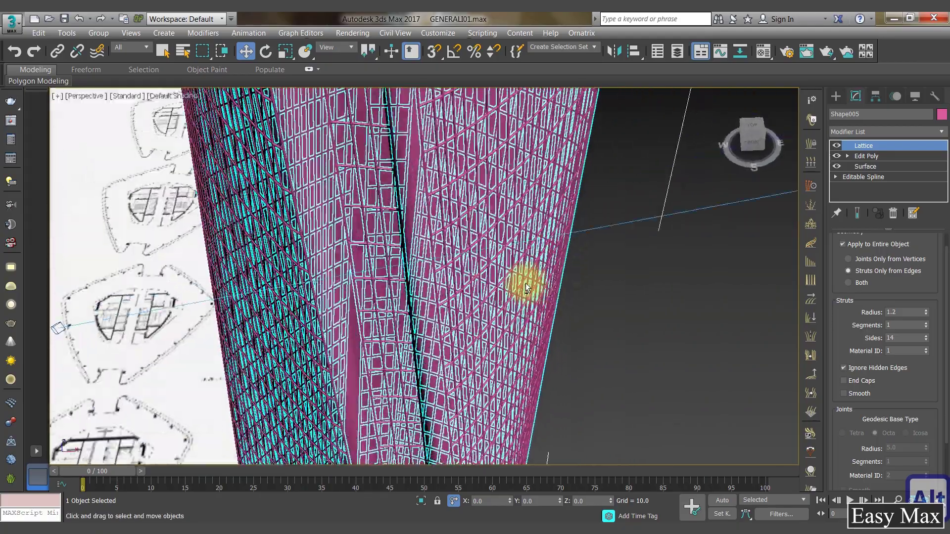
# Hide the lattice copy and the main tower shell, and select the notch-edge strips
pyautogui.rightClick(478, 258)
pyautogui.click(517, 225)
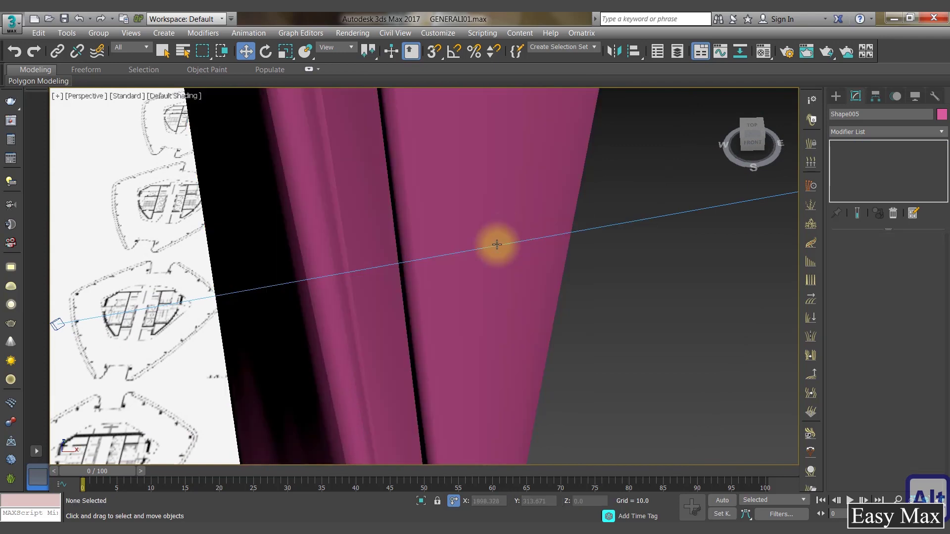
pyautogui.click(445, 220)
pyautogui.rightClick(447, 223)
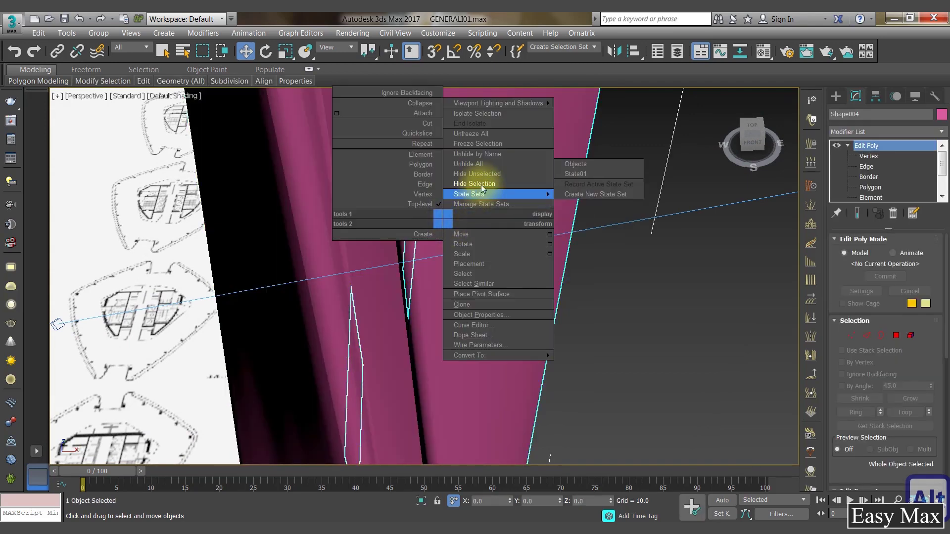
pyautogui.click(481, 185)
pyautogui.click(416, 282)
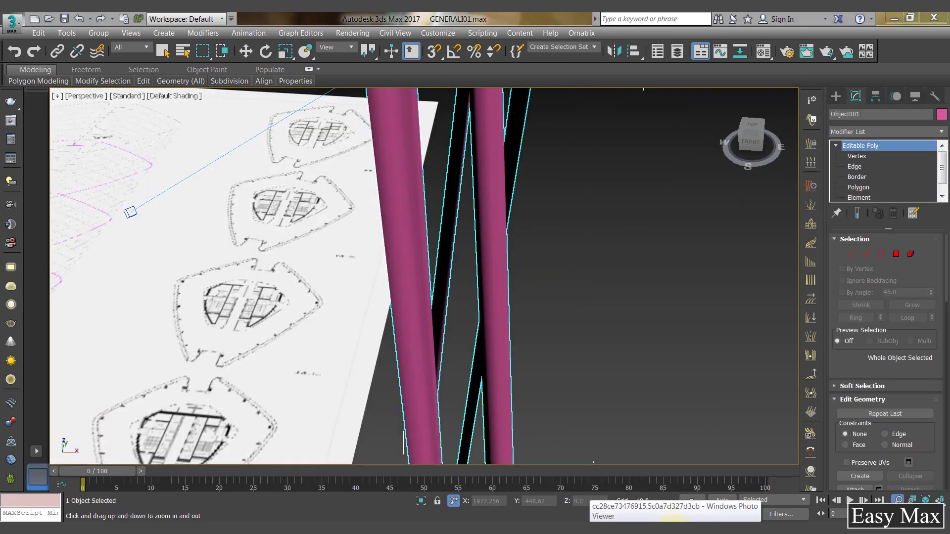
# Switch to Windows Photo Viewer, examine the panel seams on the tower's rounded edge strips, and return to 3ds Max
pyautogui.click(665, 510)
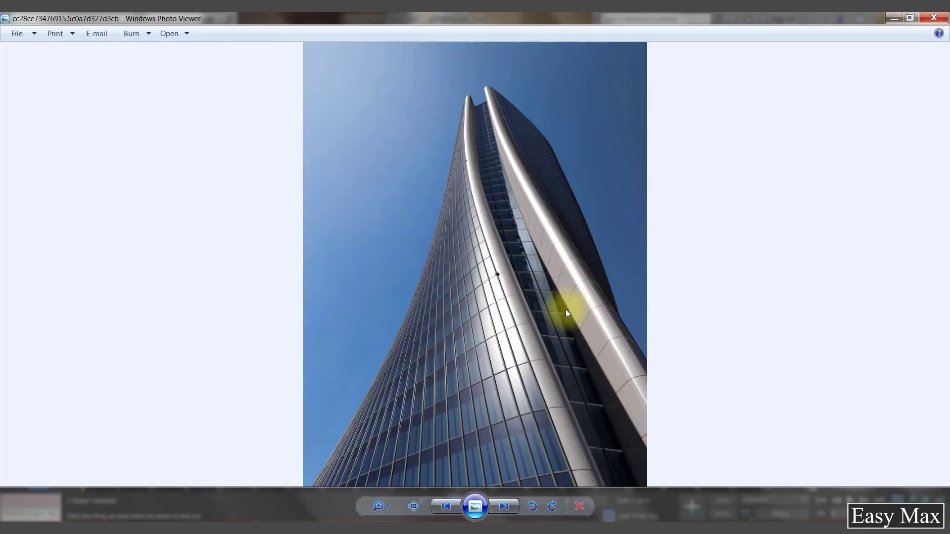
pyautogui.scroll(5, 566, 310)
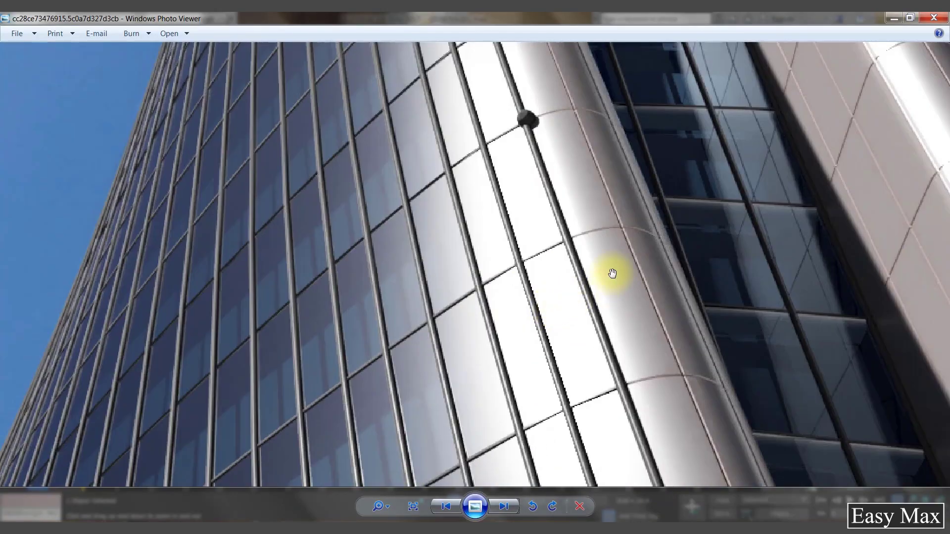
pyautogui.moveTo(612, 274); pyautogui.dragTo(498, 286)
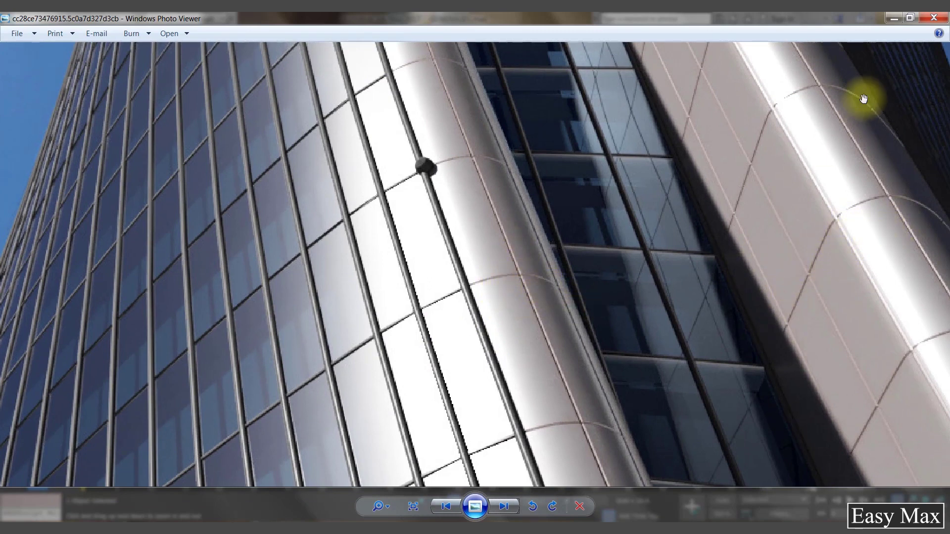
pyautogui.click(893, 18)
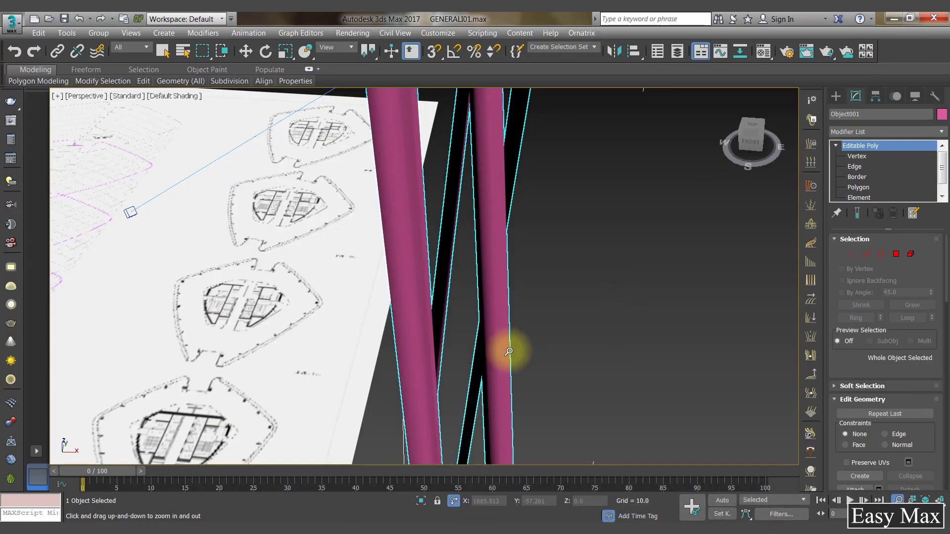
# Display the scene in wireframe and add a TurboSmooth modifier to the notch-edge strips
pyautogui.press('w')
pyautogui.moveTo(500, 335)
pyautogui.mouseDown()
pyautogui.moveTo(504, 282)
pyautogui.moveTo(494, 318)
pyautogui.mouseUp()
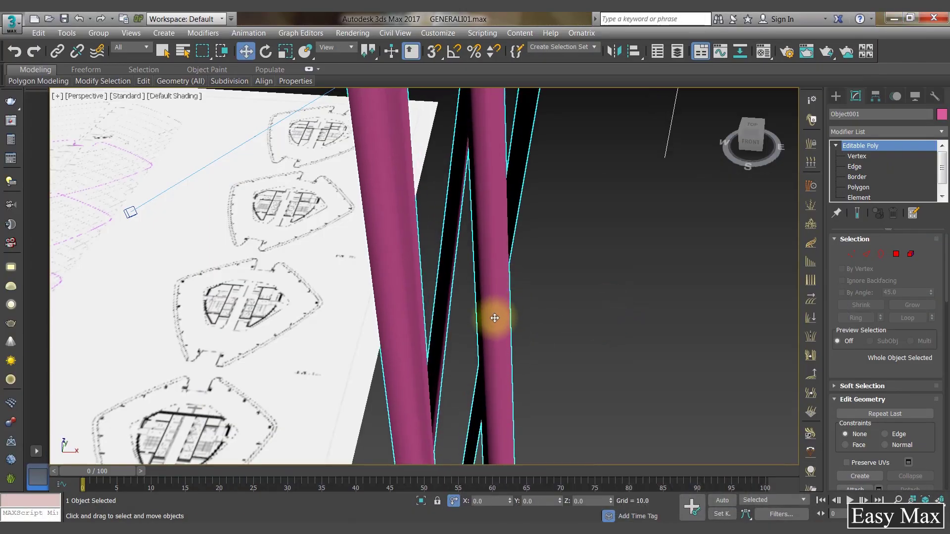
pyautogui.press('F3')
pyautogui.keyDown('alt'); pyautogui.moveTo(505, 365); pyautogui.dragTo(571, 279, button='middle'); pyautogui.keyUp('alt')
pyautogui.click(858, 134)
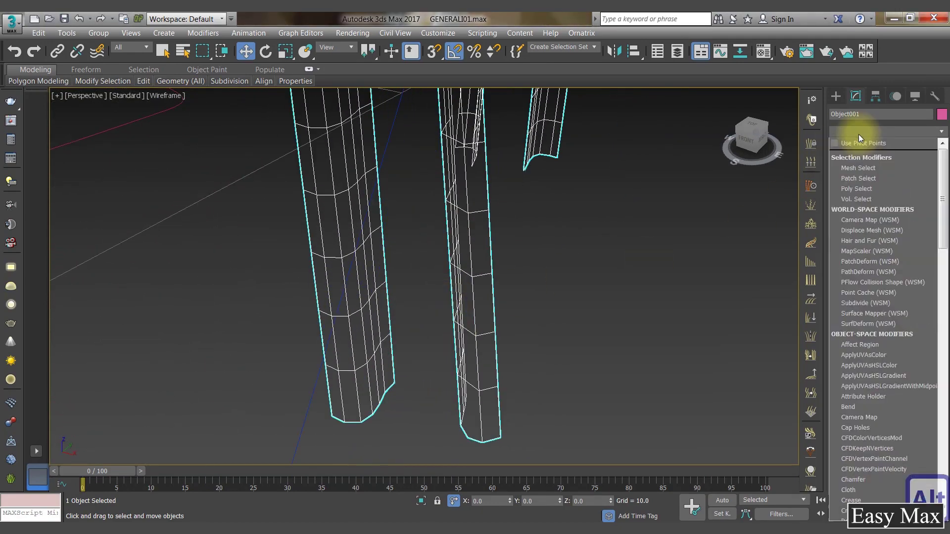
pyautogui.scroll(-5, 877, 319)
pyautogui.click(875, 319)
pyautogui.keyDown('alt'); pyautogui.moveTo(484, 358); pyautogui.dragTo(559, 321, button='middle'); pyautogui.keyUp('alt')
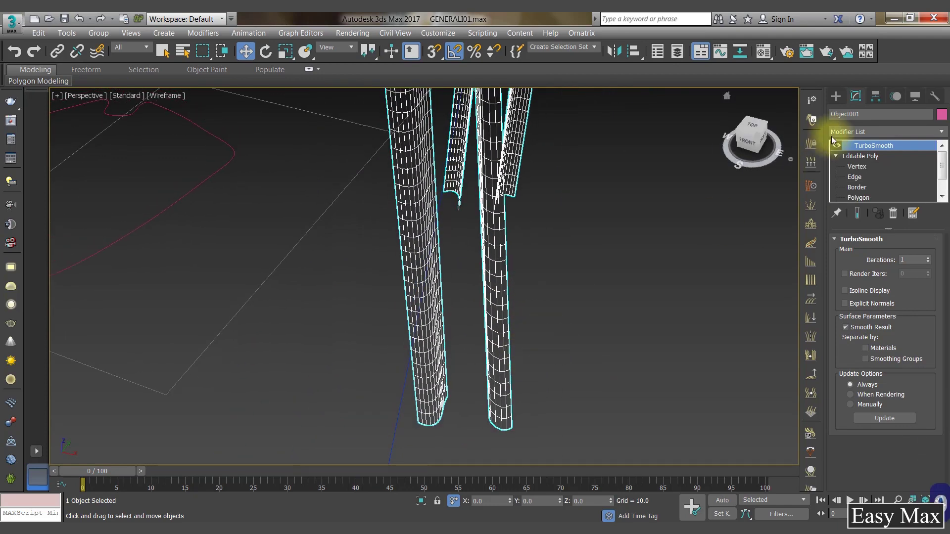
# Add an Edit Poly modifier above the strips' TurboSmooth at edge level, and check the panel seams in the reference photo
pyautogui.click(852, 134)
pyautogui.press('e')
pyautogui.click(860, 174)
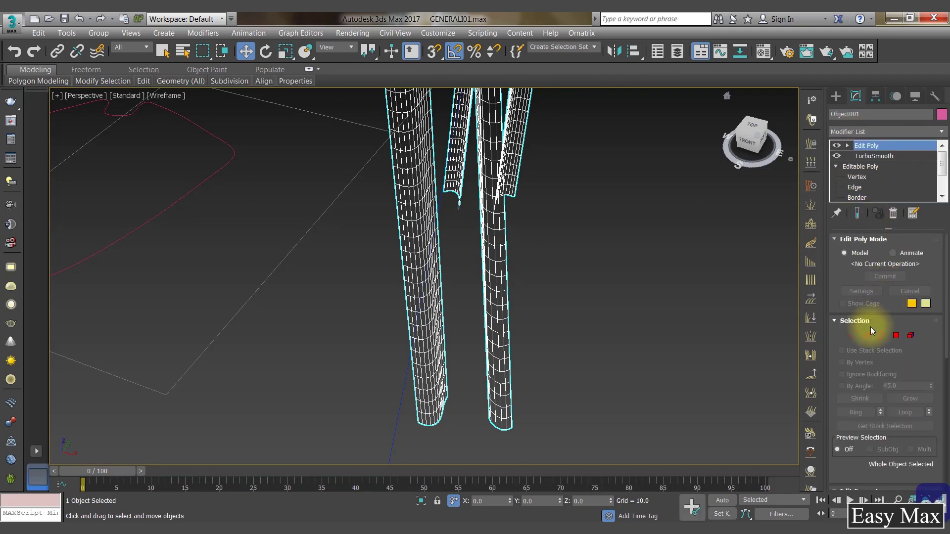
pyautogui.press('2')
pyautogui.scroll(5, 541, 354)
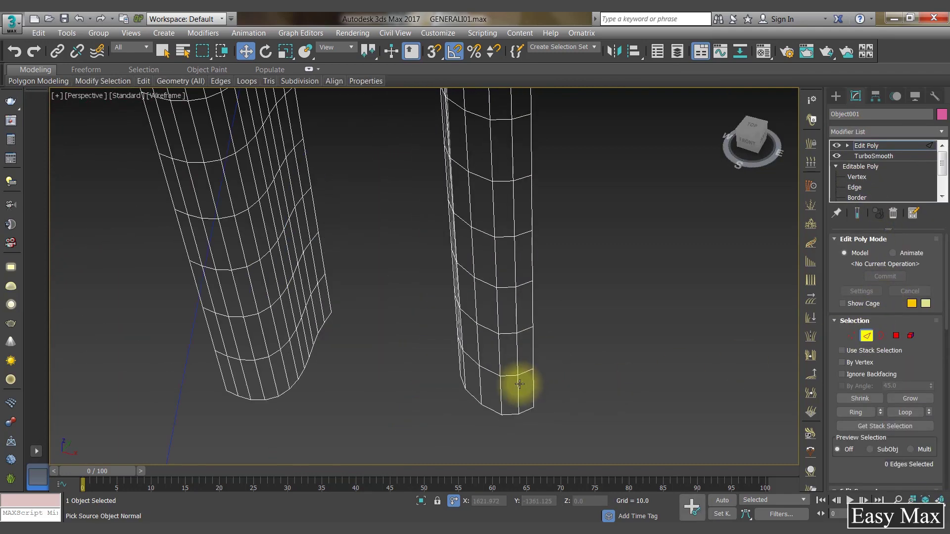
pyautogui.keyDown('alt'); pyautogui.moveTo(612, 401); pyautogui.dragTo(662, 403, button='middle'); pyautogui.keyUp('alt')
pyautogui.hotkey('alt', 'Tab')
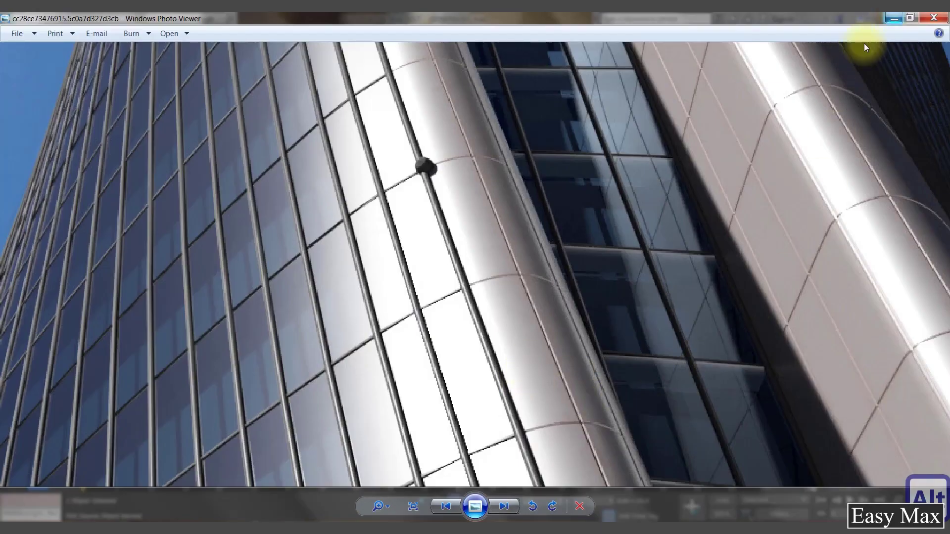
pyautogui.click(894, 18)
# Select four evenly spaced vertical edges in the lowest row of each of the two front strips
pyautogui.keyDown('alt'); pyautogui.moveTo(611, 302); pyautogui.dragTo(539, 333, button='middle'); pyautogui.keyUp('alt')
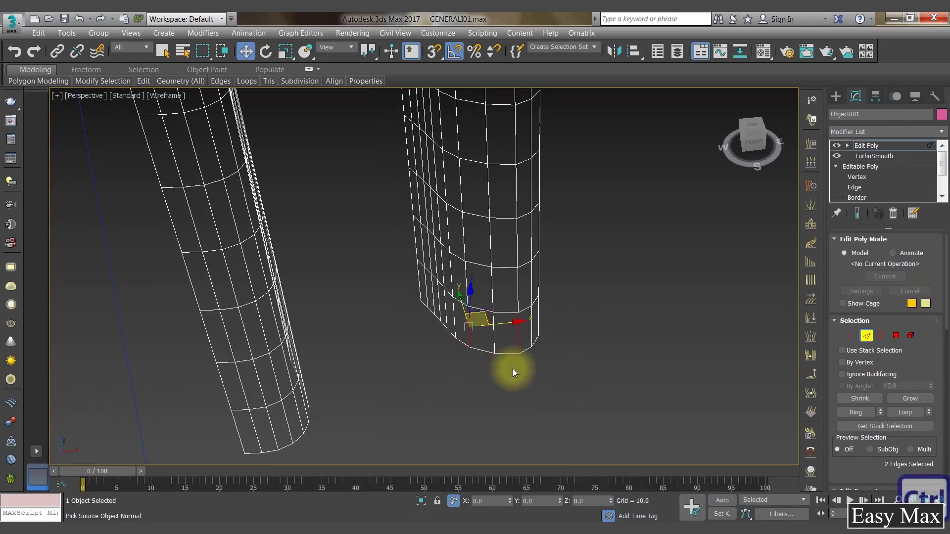
pyautogui.keyDown('alt'); pyautogui.moveTo(512, 369); pyautogui.dragTo(542, 368, button='middle'); pyautogui.keyUp('alt')
pyautogui.keyDown('ctrl'); pyautogui.click(406, 337); pyautogui.keyUp('ctrl')
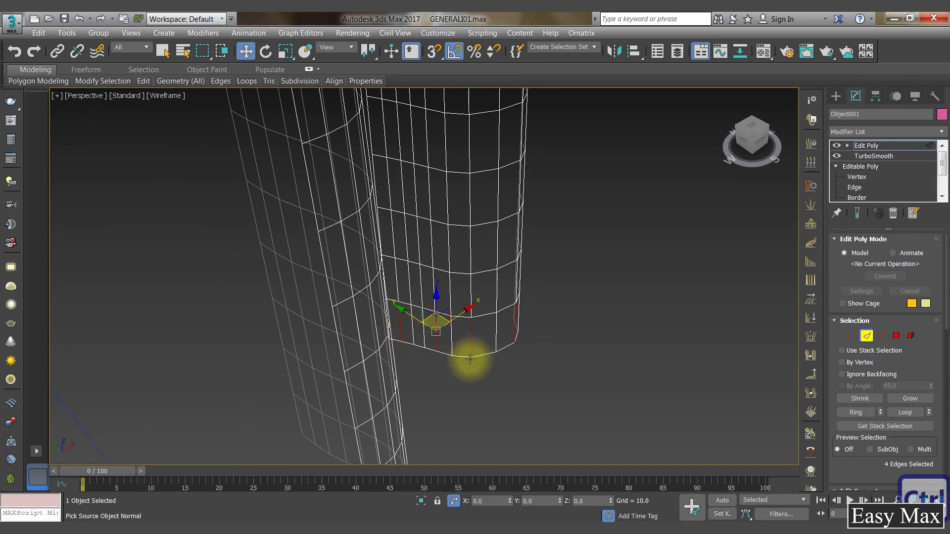
pyautogui.keyDown('alt'); pyautogui.moveTo(466, 357); pyautogui.dragTo(214, 365, button='middle'); pyautogui.keyUp('alt')
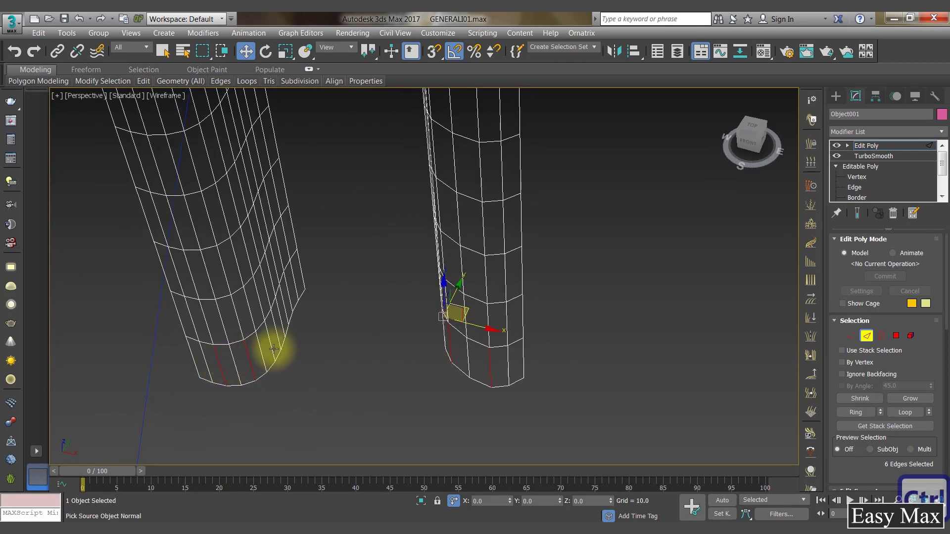
pyautogui.keyDown('alt'); pyautogui.moveTo(340, 363); pyautogui.dragTo(289, 320, button='middle'); pyautogui.keyUp('alt')
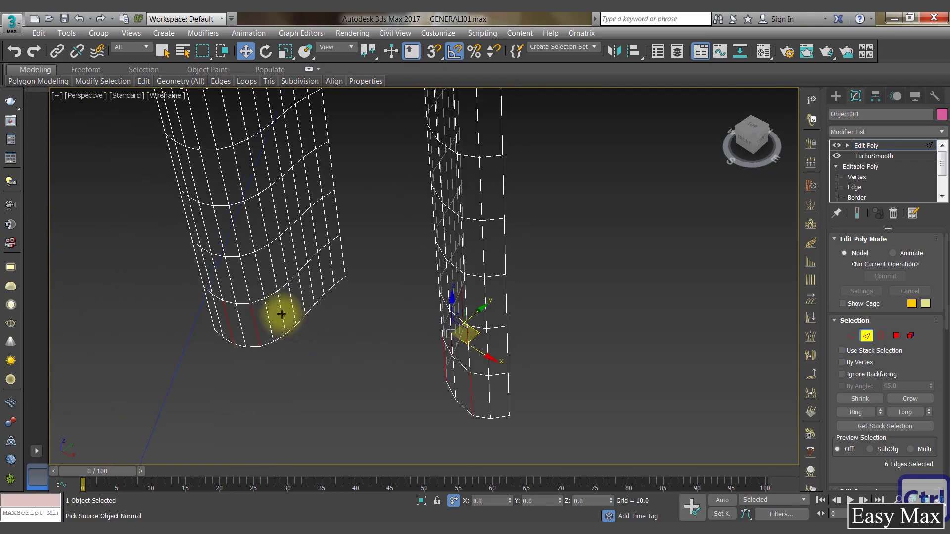
pyautogui.keyDown('ctrl'); pyautogui.click(293, 306); pyautogui.keyUp('ctrl')
# Add four evenly spaced vertical edges at the base of one rear strip to the edge selection
pyautogui.keyDown('alt'); pyautogui.moveTo(354, 293); pyautogui.dragTo(440, 354, button='middle'); pyautogui.keyUp('alt')
pyautogui.scroll(8, 440, 354)
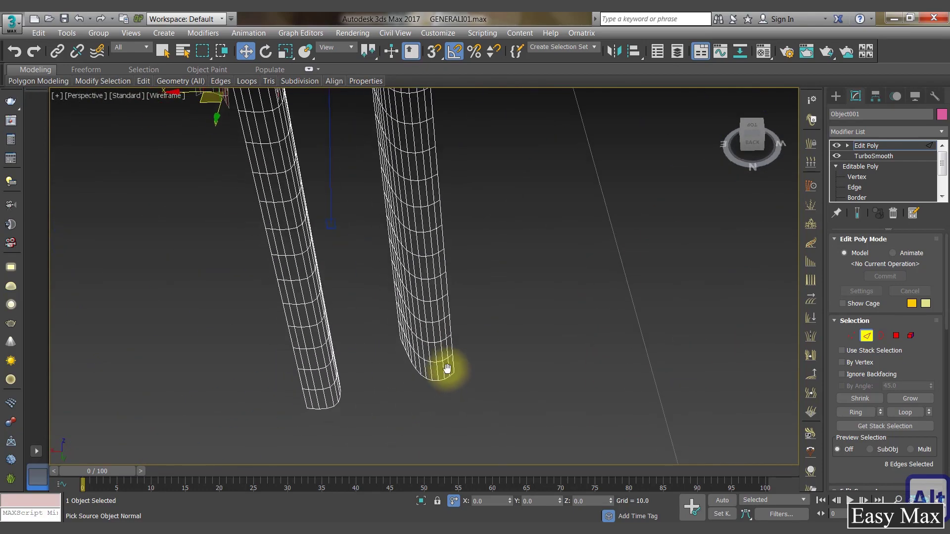
pyautogui.scroll(-9, 342, 391)
pyautogui.moveTo(342, 391); pyautogui.dragTo(502, 361, button='middle')
pyautogui.scroll(5, 509, 333)
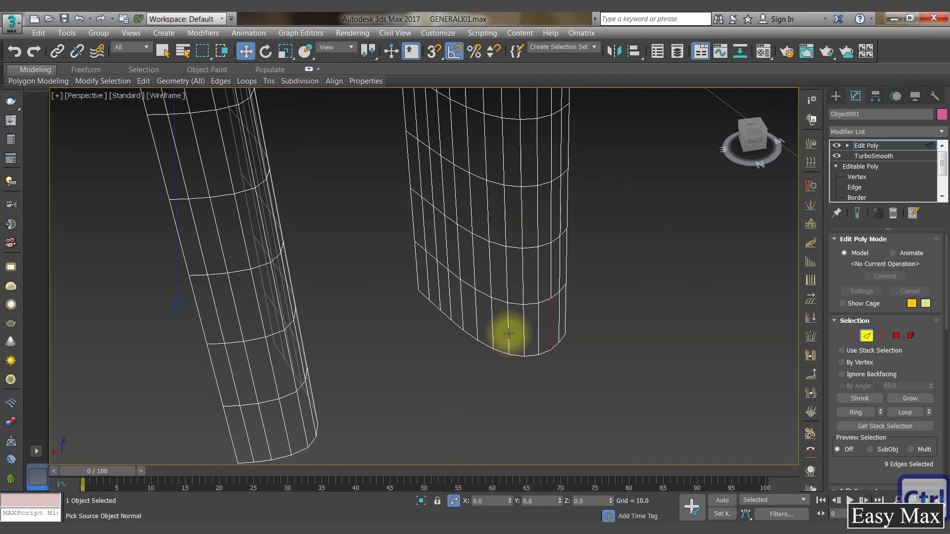
pyautogui.keyDown('ctrl'); pyautogui.click(461, 315); pyautogui.keyUp('ctrl')
pyautogui.keyDown('ctrl'); pyautogui.click(462, 315); pyautogui.keyUp('ctrl')
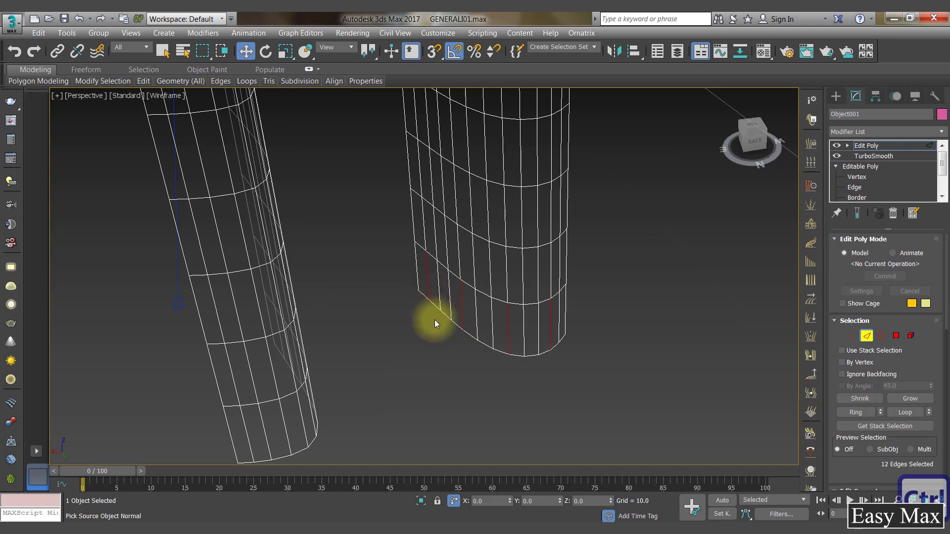
# Add four vertical edges at the base of the remaining rear strip and extend the selection to full vertical loops
pyautogui.scroll(-6, 435, 320)
pyautogui.keyDown('alt'); pyautogui.moveTo(382, 328); pyautogui.dragTo(456, 324, button='middle'); pyautogui.keyUp('alt')
pyautogui.scroll(6, 455, 329)
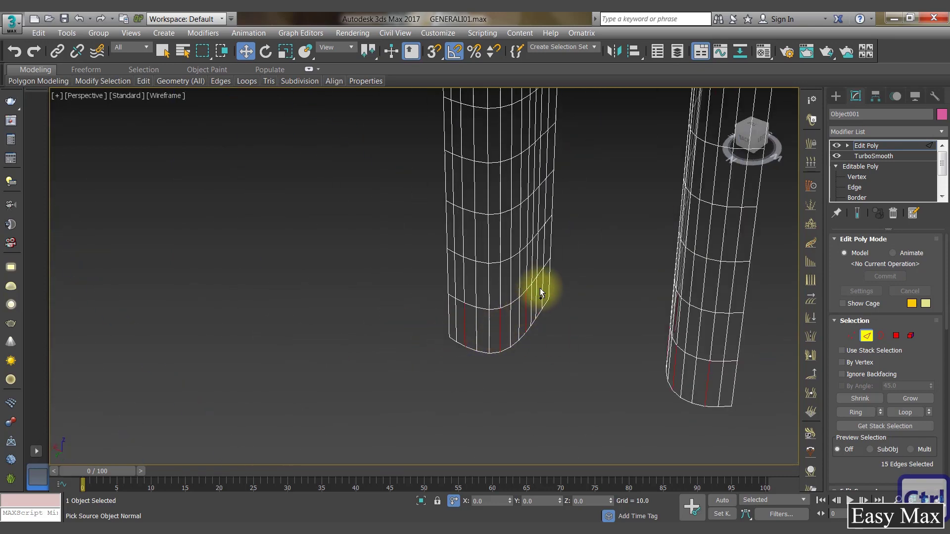
pyautogui.click(909, 413)
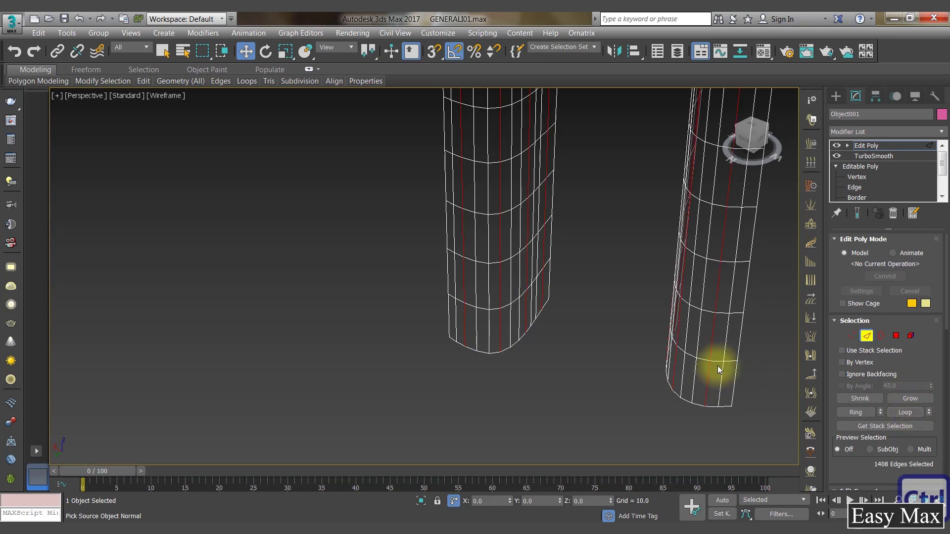
pyautogui.moveTo(593, 289); pyautogui.dragTo(566, 305, button='middle')
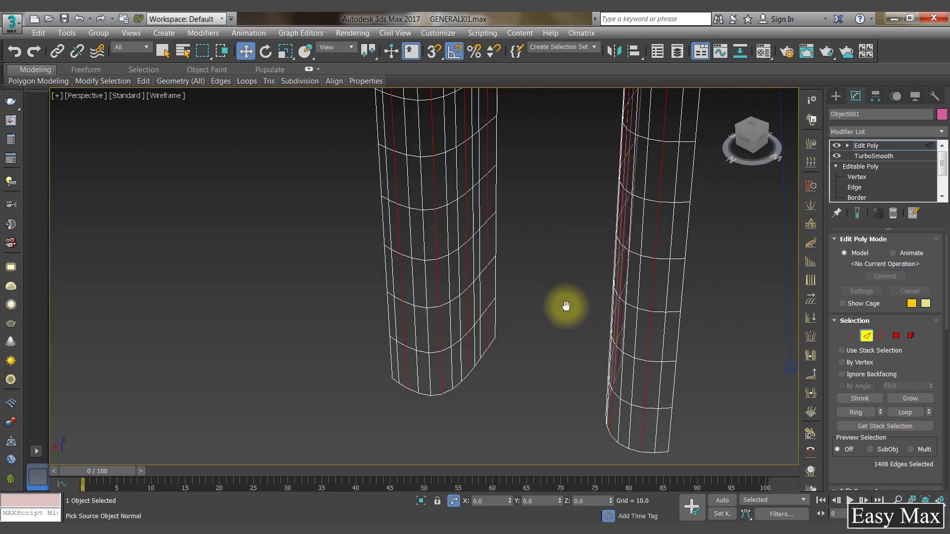
# Start a new selection with horizontal edges on the strips and extend it to all horizontal loops along their height
pyautogui.click(654, 408)
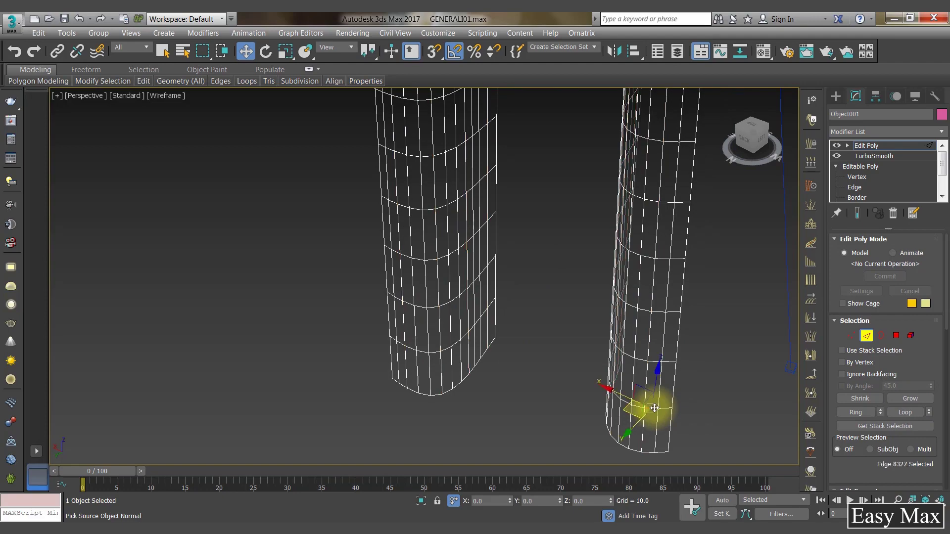
pyautogui.keyDown('ctrl'); pyautogui.click(445, 332); pyautogui.keyUp('ctrl')
pyautogui.keyDown('alt'); pyautogui.moveTo(445, 331); pyautogui.dragTo(648, 403, button='middle'); pyautogui.keyUp('alt')
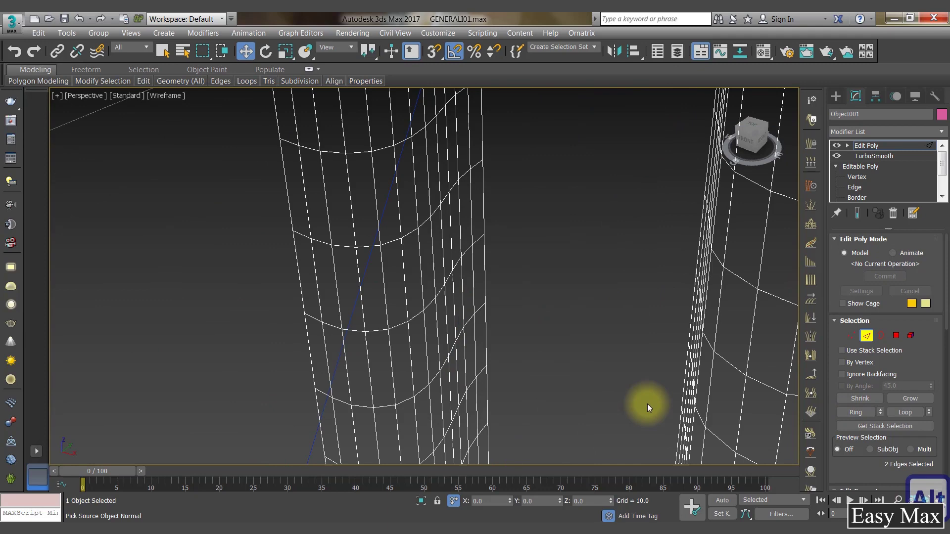
pyautogui.keyDown('ctrl'); pyautogui.click(735, 367); pyautogui.keyUp('ctrl')
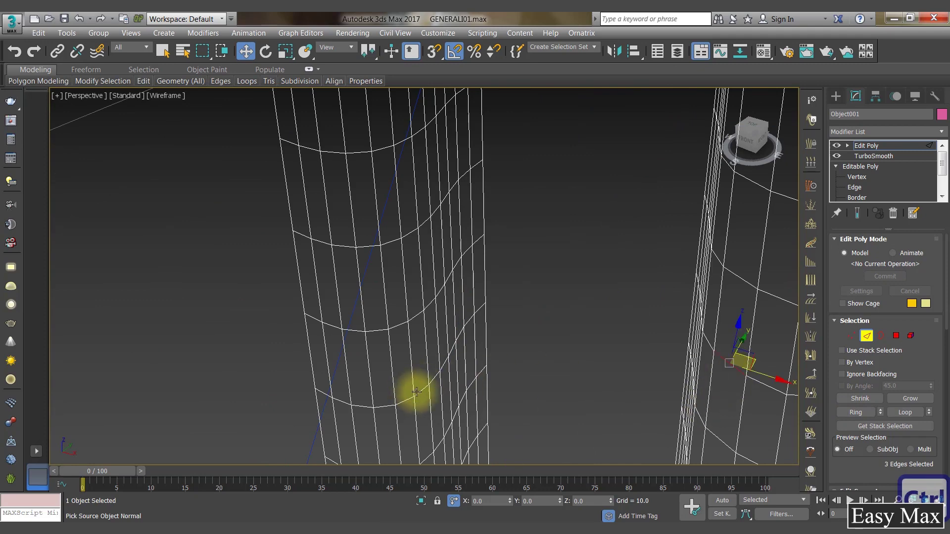
pyautogui.click(900, 413)
# Add evenly spaced vertical edges in the lowest row of one front strip to the horizontal loop selection
pyautogui.keyDown('alt'); pyautogui.moveTo(616, 351); pyautogui.dragTo(644, 324, button='middle'); pyautogui.keyUp('alt')
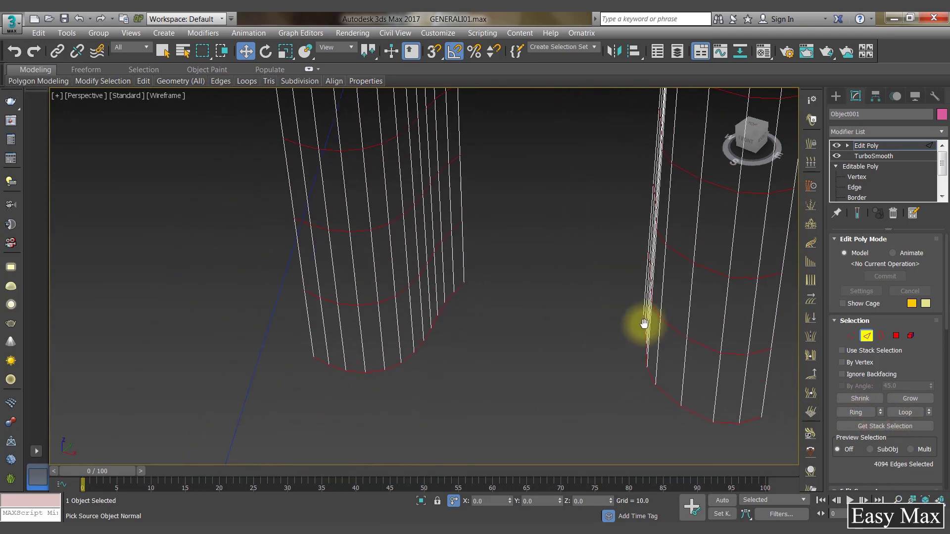
pyautogui.keyDown('alt'); pyautogui.moveTo(696, 390); pyautogui.dragTo(630, 365, button='middle'); pyautogui.keyUp('alt')
pyautogui.keyDown('ctrl'); pyautogui.click(689, 307); pyautogui.keyUp('ctrl')
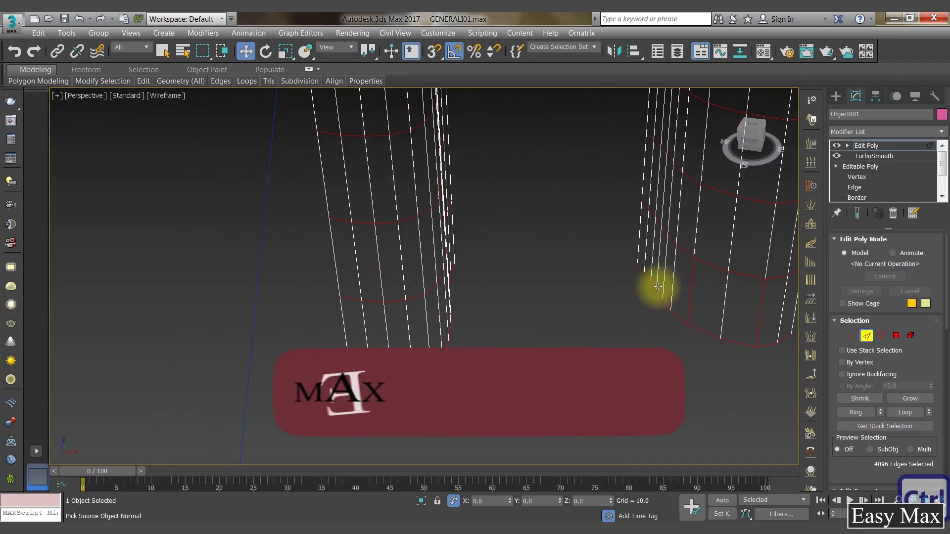
pyautogui.moveTo(688, 321); pyautogui.dragTo(399, 341, button='middle')
pyautogui.keyDown('ctrl'); pyautogui.click(664, 322); pyautogui.keyUp('ctrl')
pyautogui.keyDown('ctrl'); pyautogui.click(649, 321); pyautogui.keyUp('ctrl')
# Add evenly spaced vertical edges in the lowest row of the other front strip to the horizontal loop selection
pyautogui.keyDown('ctrl'); pyautogui.click(334, 321); pyautogui.keyUp('ctrl')
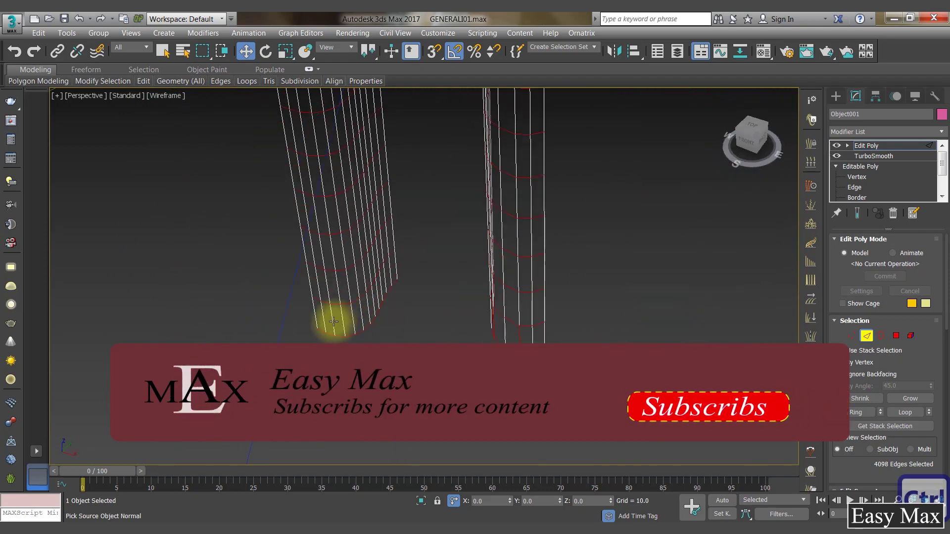
pyautogui.keyDown('ctrl'); pyautogui.click(363, 313); pyautogui.keyUp('ctrl')
pyautogui.keyDown('ctrl'); pyautogui.click(378, 299); pyautogui.keyUp('ctrl')
pyautogui.keyDown('ctrl'); pyautogui.click(389, 280); pyautogui.keyUp('ctrl')
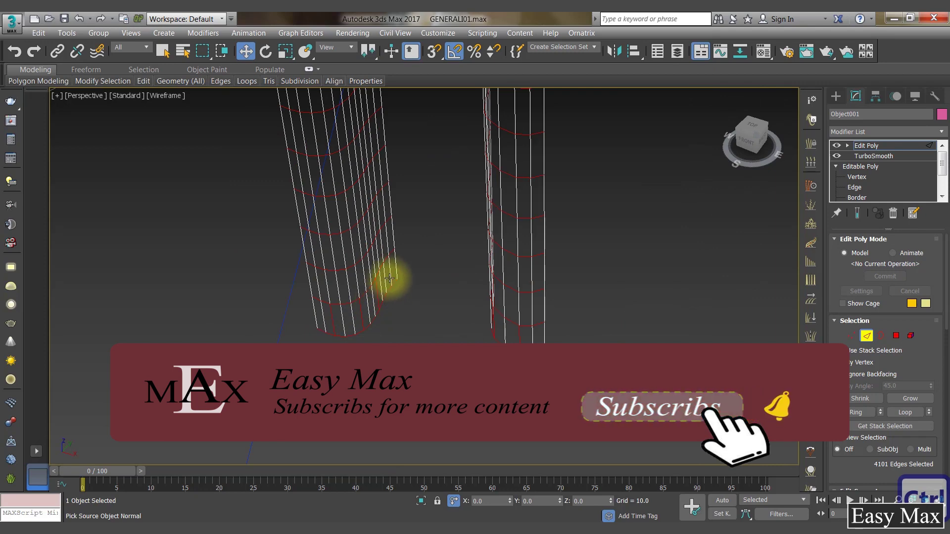
# Add evenly spaced vertical edges at the base of one rear strip to the edge selection
pyautogui.scroll(-5, 487, 310)
pyautogui.keyDown('alt'); pyautogui.moveTo(489, 310); pyautogui.dragTo(223, 262, button='middle'); pyautogui.keyUp('alt')
pyautogui.scroll(4, 382, 248)
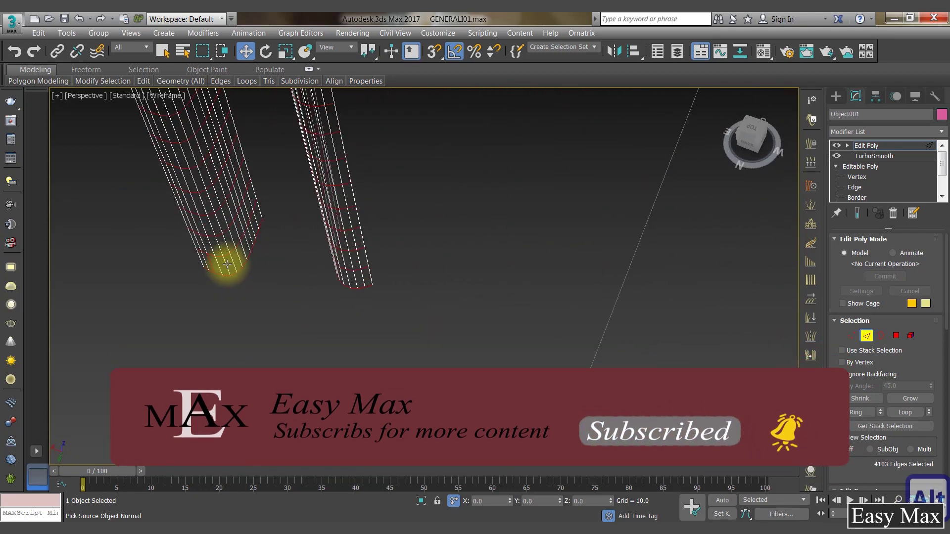
pyautogui.keyDown('ctrl'); pyautogui.click(237, 253); pyautogui.keyUp('ctrl')
pyautogui.keyDown('ctrl'); pyautogui.click(248, 243); pyautogui.keyUp('ctrl')
pyautogui.keyDown('ctrl'); pyautogui.click(256, 223); pyautogui.keyUp('ctrl')
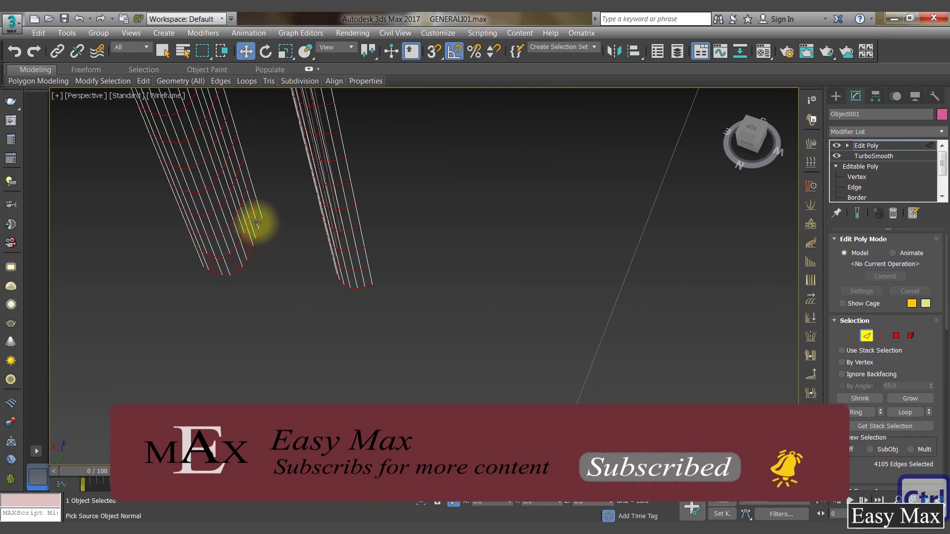
# Add spaced vertical edges at the base of the remaining rear strip, extend them to full vertical loops, and leave edge editing
pyautogui.keyDown('ctrl'); pyautogui.click(352, 283); pyautogui.keyUp('ctrl')
pyautogui.keyDown('alt'); pyautogui.moveTo(353, 282); pyautogui.dragTo(547, 180, button='middle'); pyautogui.keyUp('alt')
pyautogui.keyDown('ctrl'); pyautogui.click(491, 219); pyautogui.keyUp('ctrl')
pyautogui.scroll(4, 547, 178)
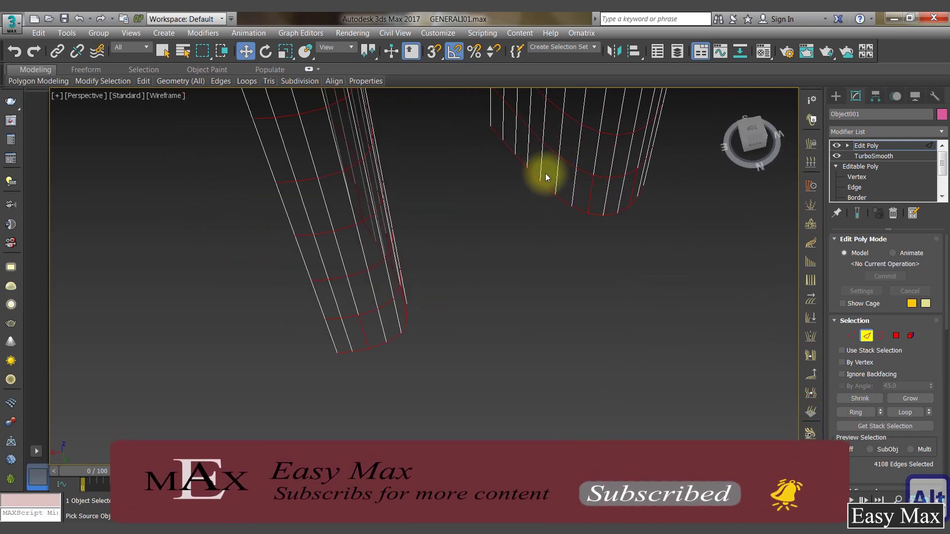
pyautogui.keyDown('ctrl'); pyautogui.click(539, 165); pyautogui.keyUp('ctrl')
pyautogui.keyDown('ctrl'); pyautogui.click(503, 132); pyautogui.keyUp('ctrl')
pyautogui.moveTo(568, 220); pyautogui.dragTo(542, 258, button='middle')
pyautogui.click(866, 335)
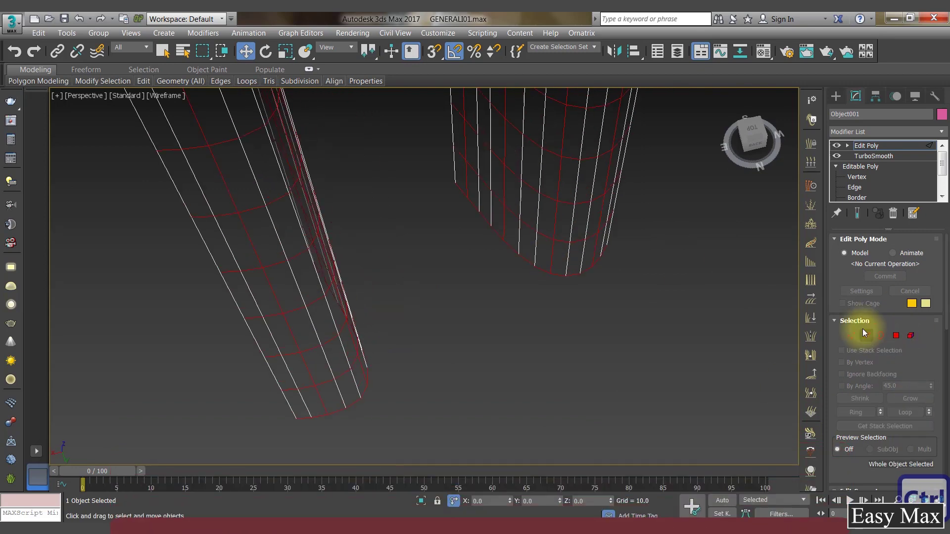
# Clone the smoothed strips object in place as an independent copy
pyautogui.hotkey('ctrl', 'c')
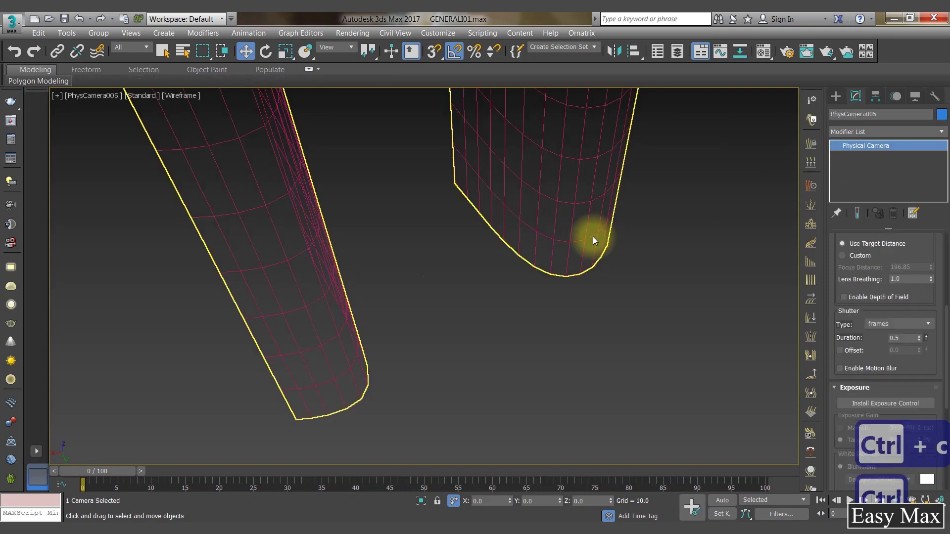
pyautogui.hotkey('ctrl', 'v')
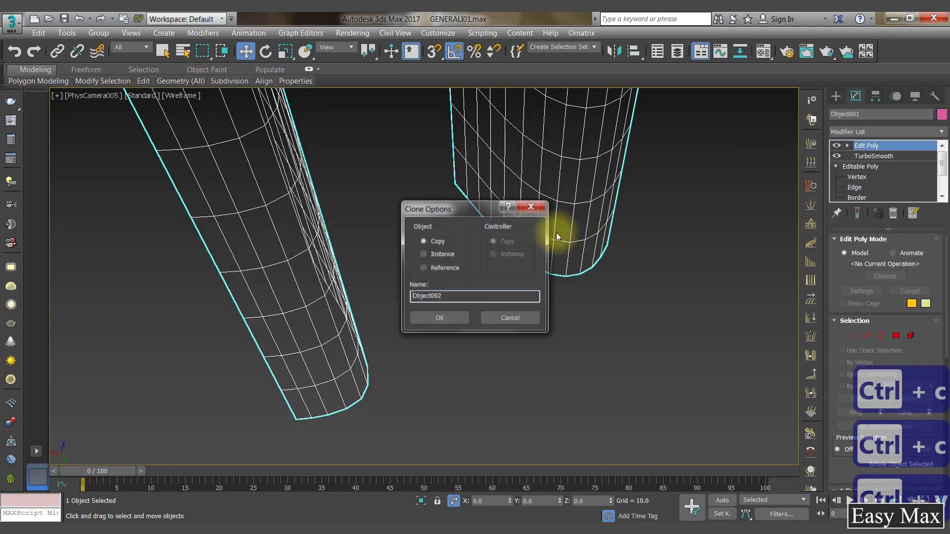
pyautogui.click(442, 318)
# Chamfer the selected edge loops on the cloned strips by 0.4 with the Open option to cut panel seams
pyautogui.click(867, 337)
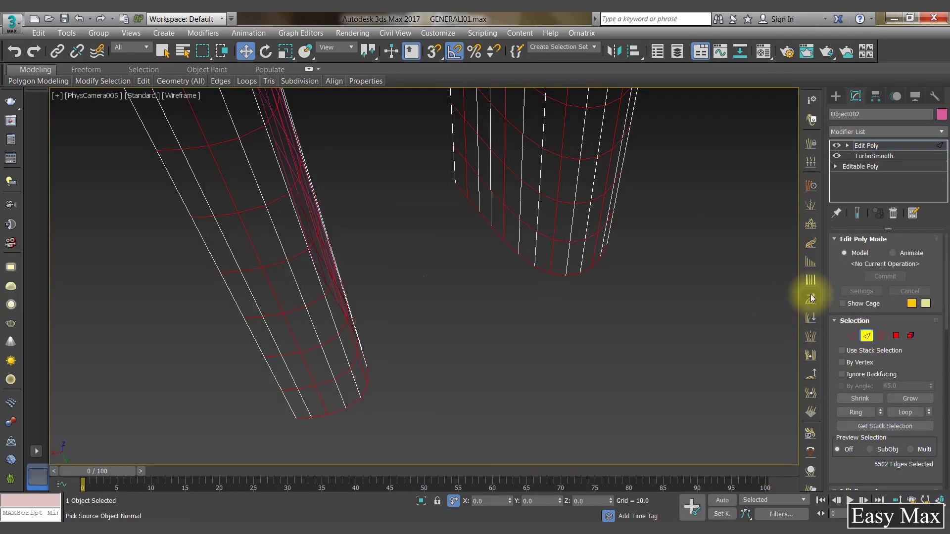
pyautogui.moveTo(841, 316); pyautogui.dragTo(847, 198)
pyautogui.moveTo(924, 391)
pyautogui.mouseDown()
pyautogui.moveTo(933, 303)
pyautogui.moveTo(916, 85)
pyautogui.mouseUp()
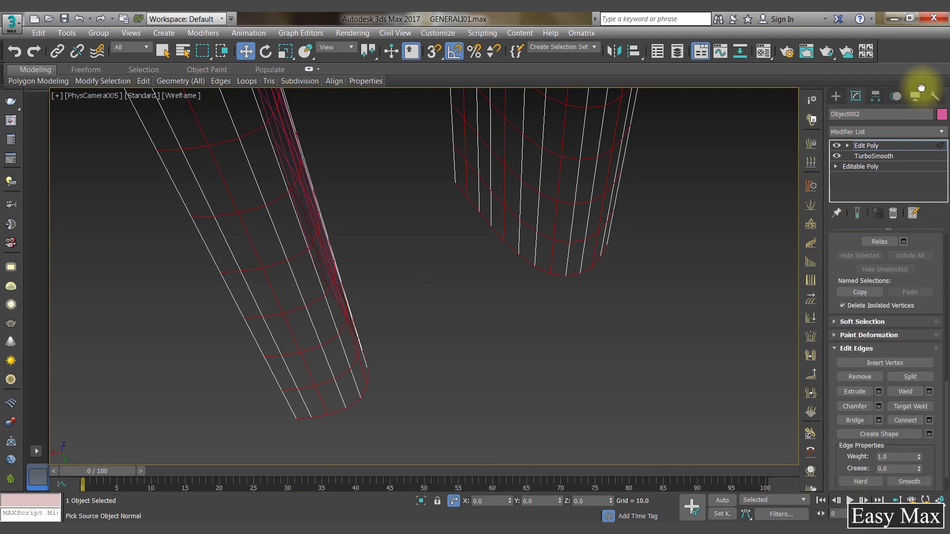
pyautogui.click(879, 406)
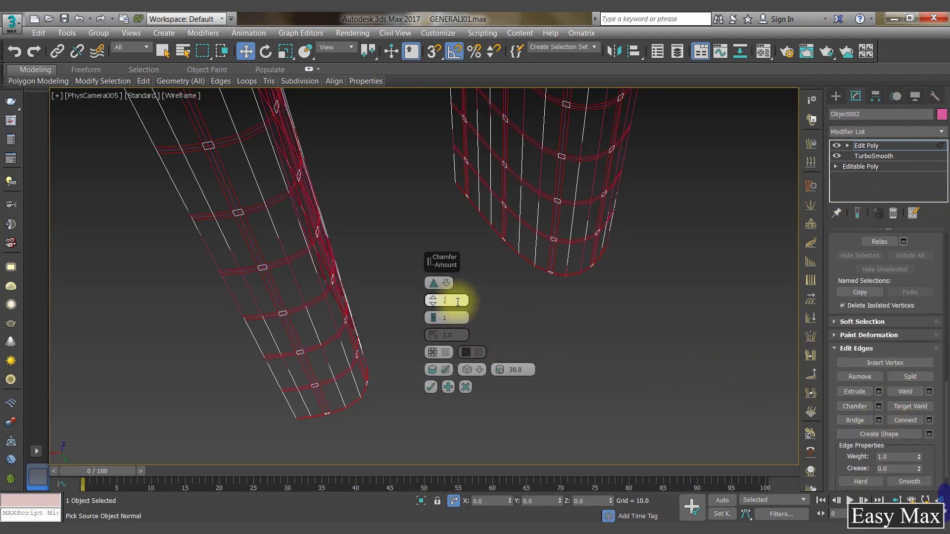
pyautogui.press('Return')
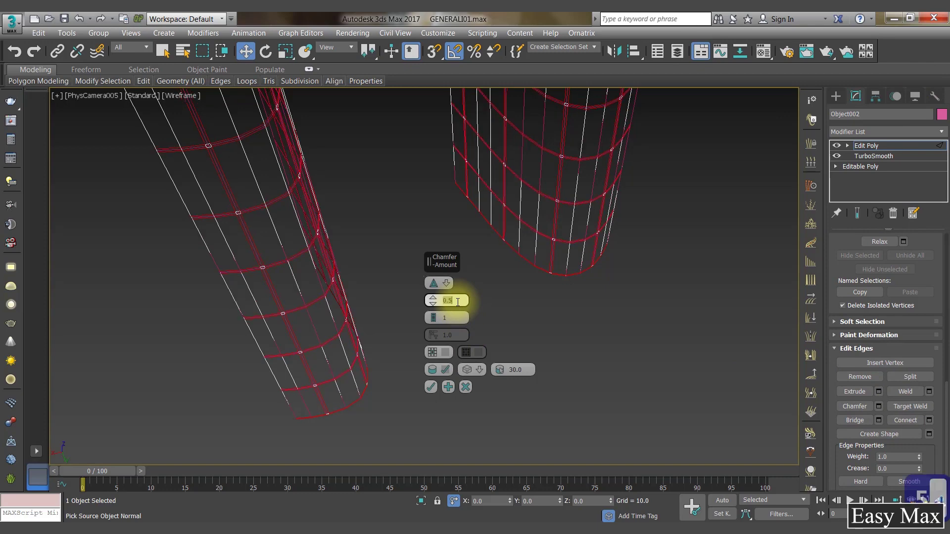
pyautogui.write('.')
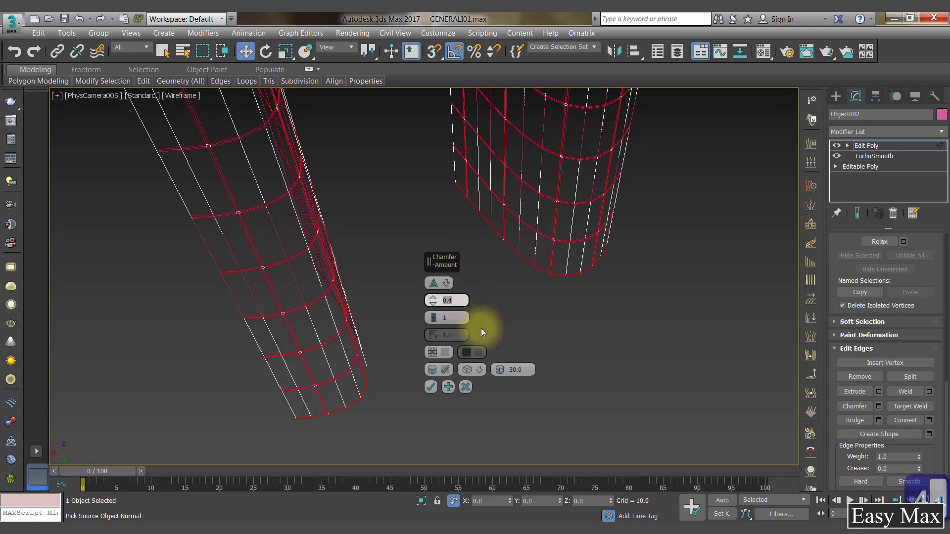
pyautogui.moveTo(539, 304); pyautogui.dragTo(544, 268, button='middle')
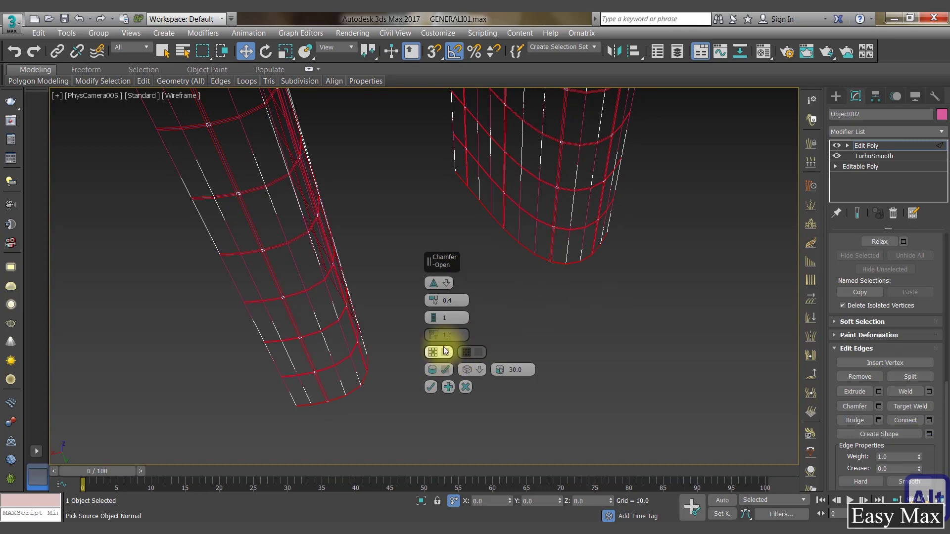
pyautogui.click(431, 387)
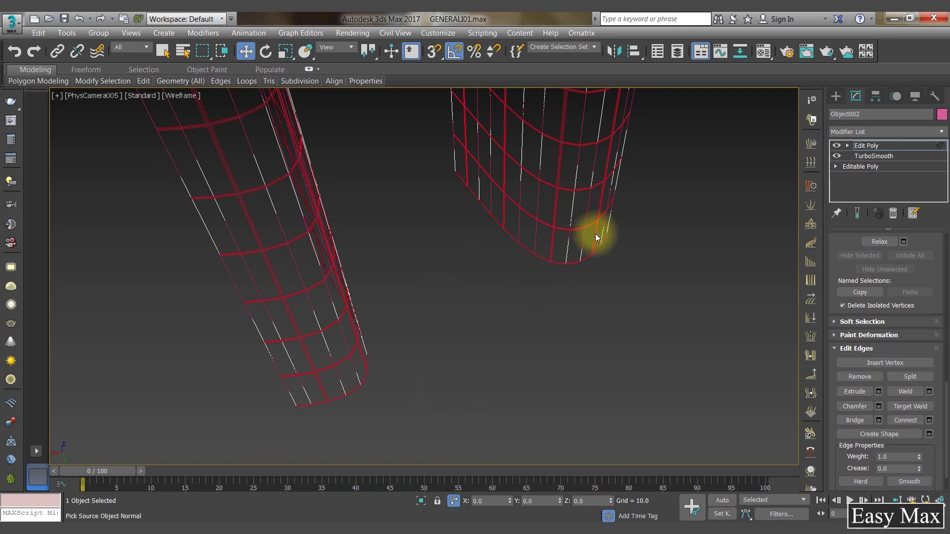
# Apply a Shell modifier to the cloned strip panels
pyautogui.scroll(4, 595, 234)
pyautogui.click(860, 145)
pyautogui.click(860, 130)
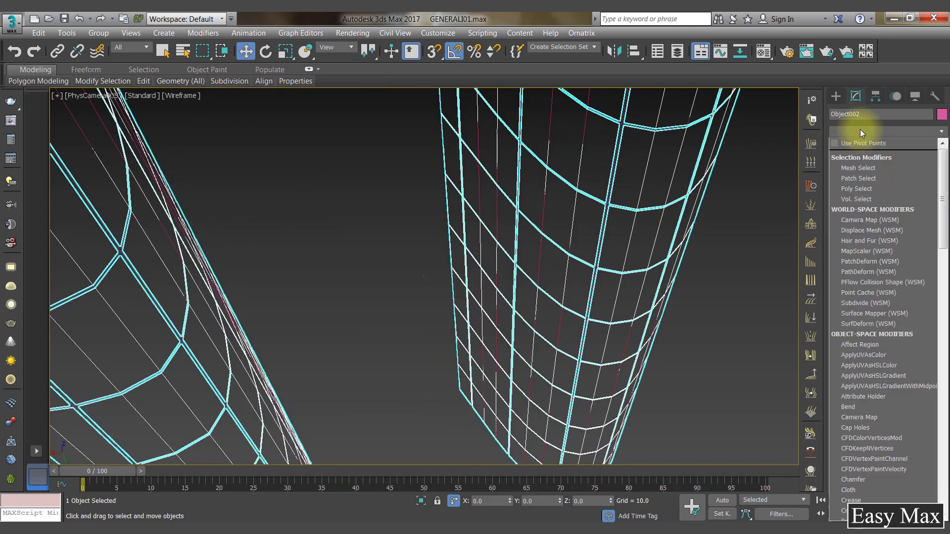
pyautogui.write('sh')
pyautogui.press('Return')
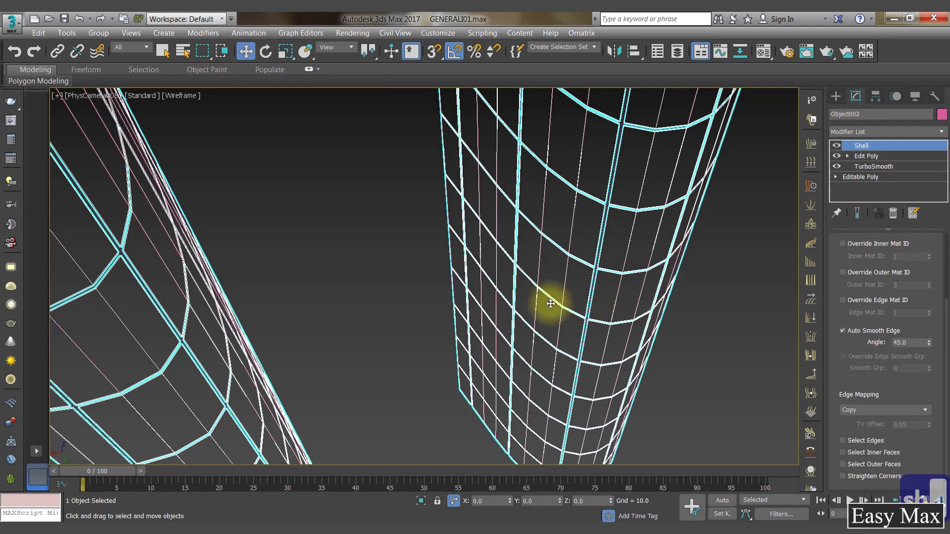
# Display the strips shaded in the perspective view and change the cloned panels' object color to purple
pyautogui.keyDown('alt'); pyautogui.moveTo(555, 300); pyautogui.dragTo(549, 233, button='middle'); pyautogui.keyUp('alt')
pyautogui.press('F3')
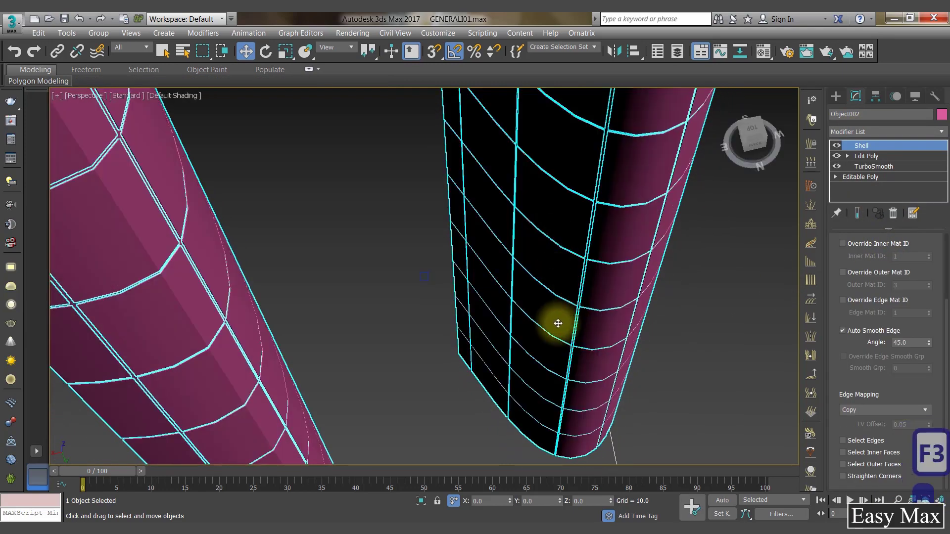
pyautogui.press('p')
pyautogui.keyDown('alt'); pyautogui.moveTo(610, 343); pyautogui.dragTo(695, 260, button='middle'); pyautogui.keyUp('alt')
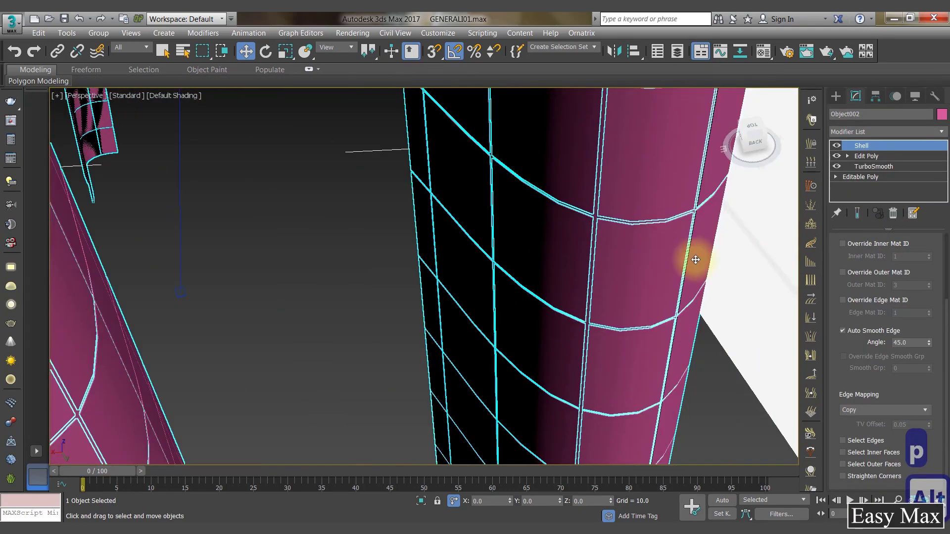
pyautogui.click(941, 116)
pyautogui.click(544, 270)
pyautogui.click(547, 332)
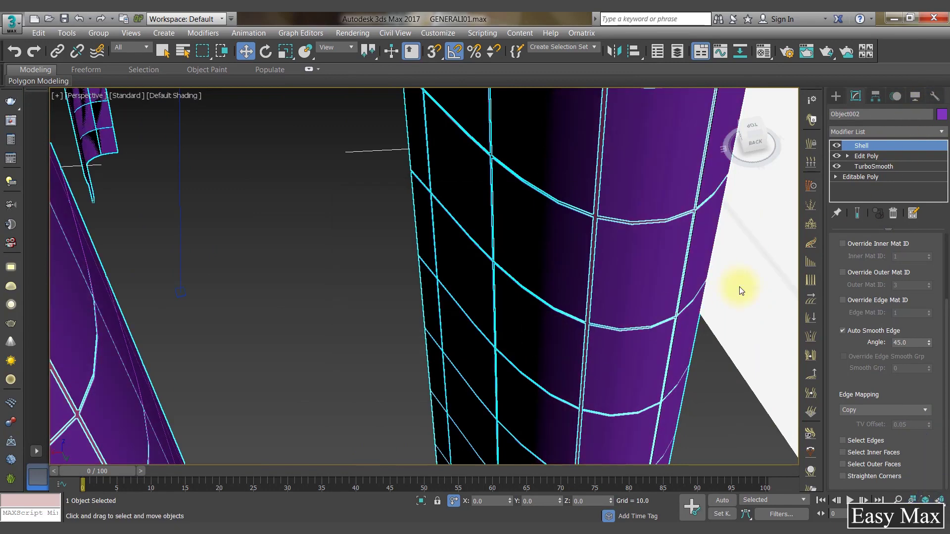
# Set the Shell outer amount of the purple strip panels to 0.2
pyautogui.scroll(-5, 547, 240)
pyautogui.click(440, 365)
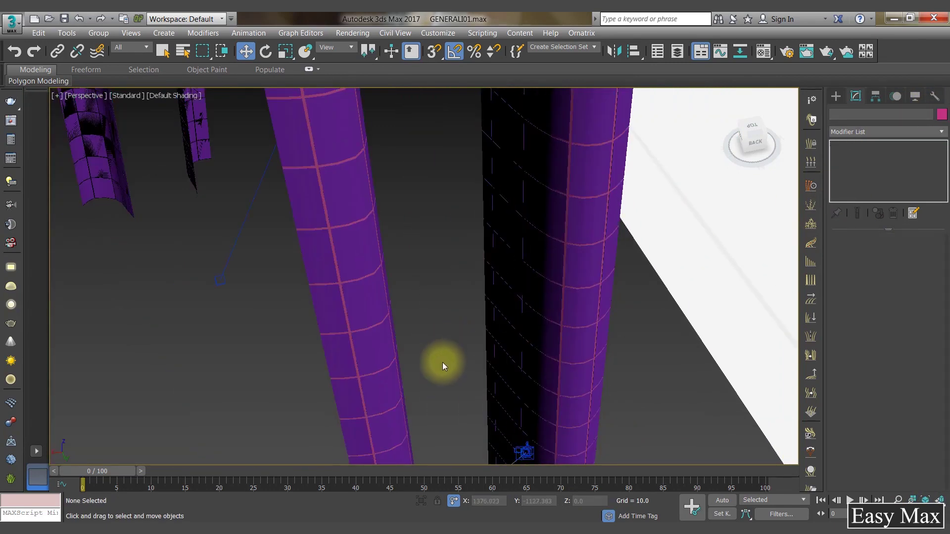
pyautogui.keyDown('alt'); pyautogui.moveTo(440, 364); pyautogui.dragTo(435, 367, button='middle'); pyautogui.keyUp('alt')
pyautogui.click(483, 319)
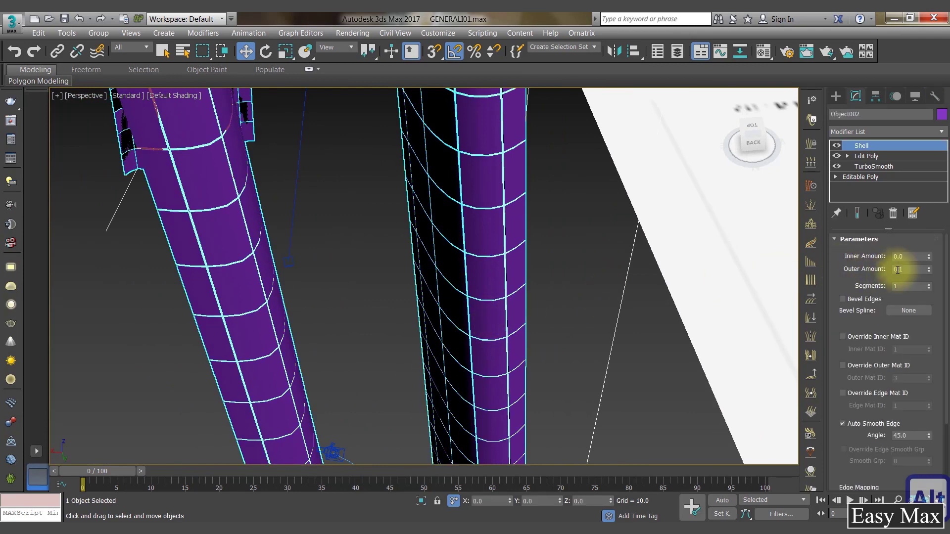
pyautogui.moveTo(517, 284); pyautogui.dragTo(527, 282, button='middle')
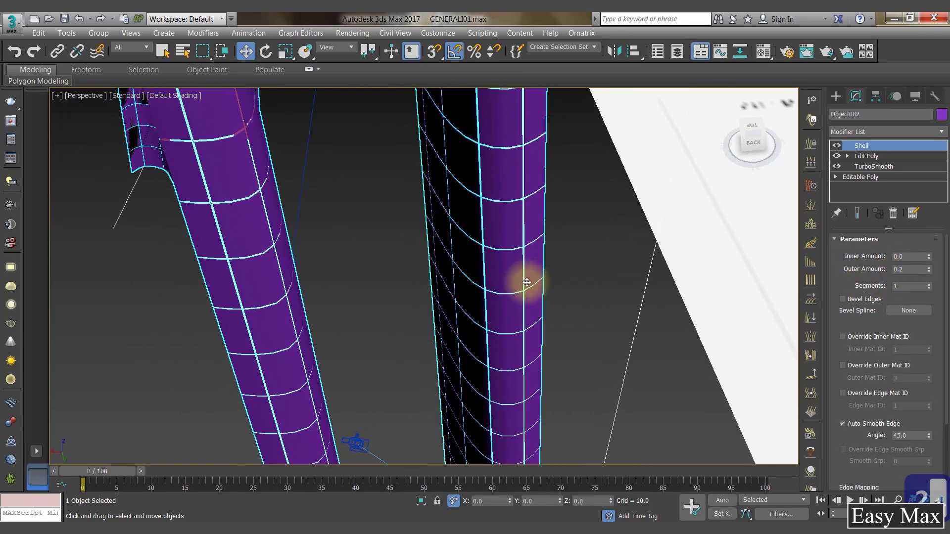
# Unhide all hidden objects so the strips can be seen together with the rest of the tower
pyautogui.click(415, 305)
pyautogui.scroll(-5, 589, 272)
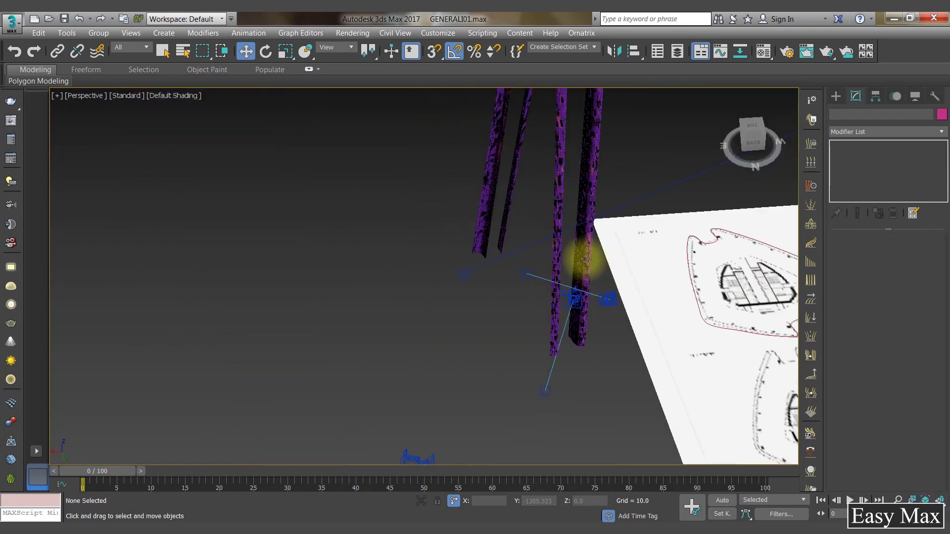
pyautogui.scroll(4, 526, 284)
pyautogui.scroll(4, 522, 286)
pyautogui.scroll(-5, 523, 286)
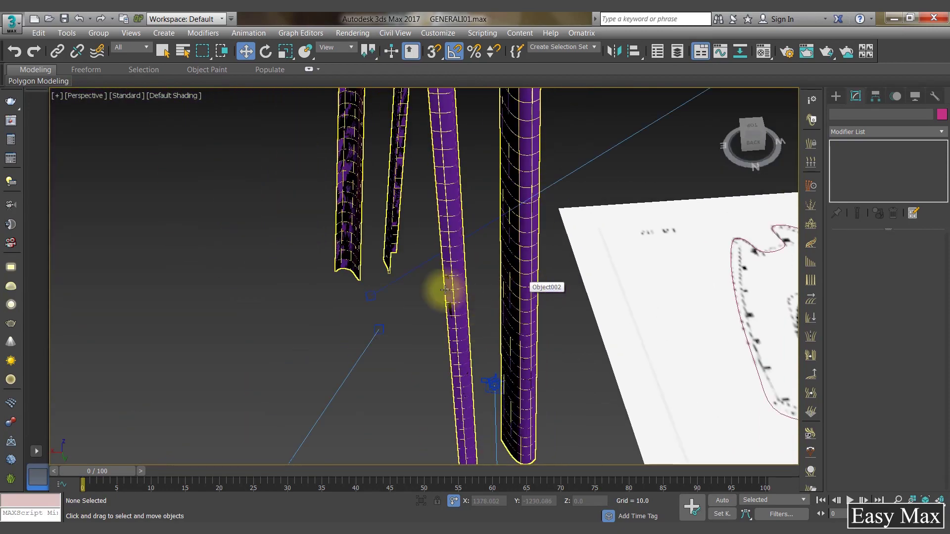
pyautogui.rightClick(400, 274)
pyautogui.click(420, 221)
pyautogui.moveTo(597, 424); pyautogui.dragTo(597, 375, button='middle')
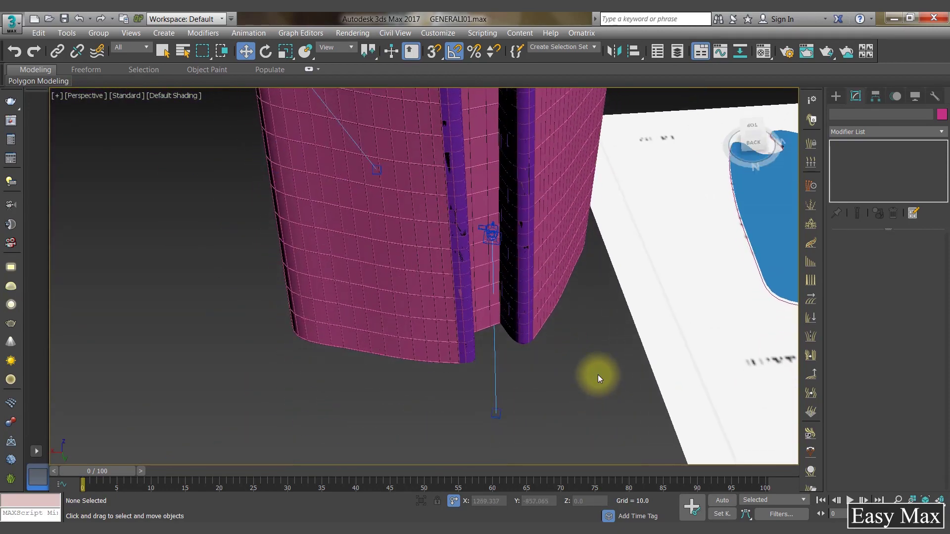
# Delete the reference plan sheet with its floor outline shapes and the cameras beside the tower
pyautogui.scroll(4, 513, 294)
pyautogui.keyDown('alt'); pyautogui.moveTo(524, 417); pyautogui.dragTo(560, 386, button='middle'); pyautogui.keyUp('alt')
pyautogui.scroll(-3, 560, 386)
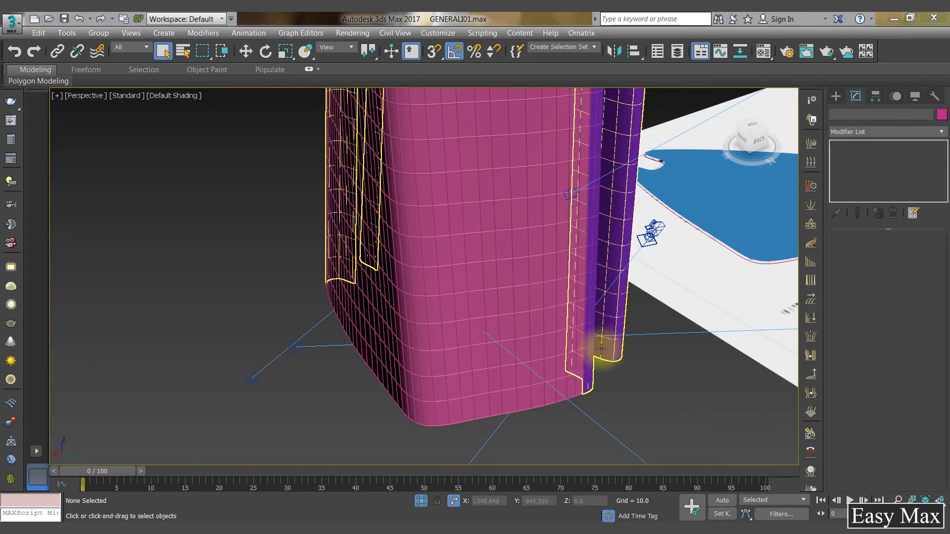
pyautogui.scroll(-5, 551, 365)
pyautogui.keyDown('alt'); pyautogui.moveTo(550, 365); pyautogui.dragTo(555, 324, button='middle'); pyautogui.keyUp('alt')
pyautogui.scroll(-5, 555, 324)
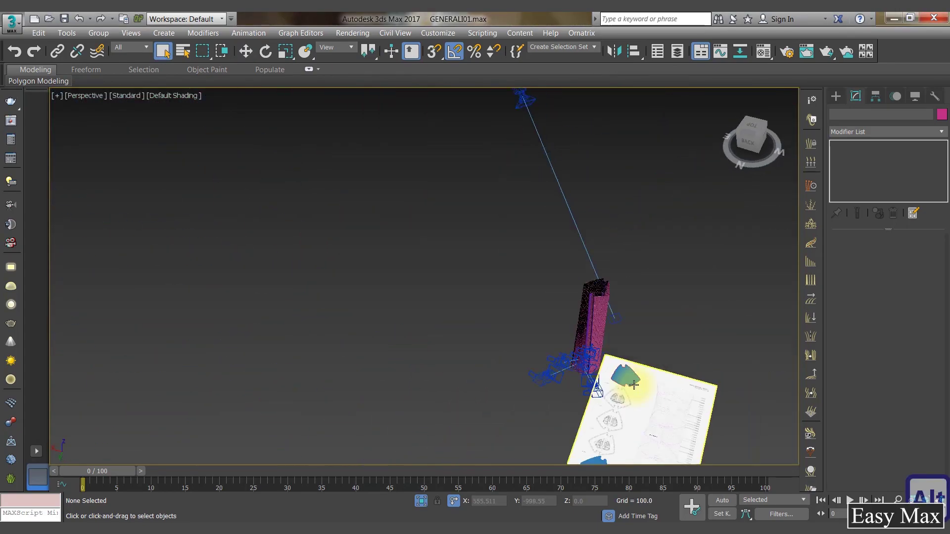
pyautogui.moveTo(697, 420); pyautogui.dragTo(497, 323)
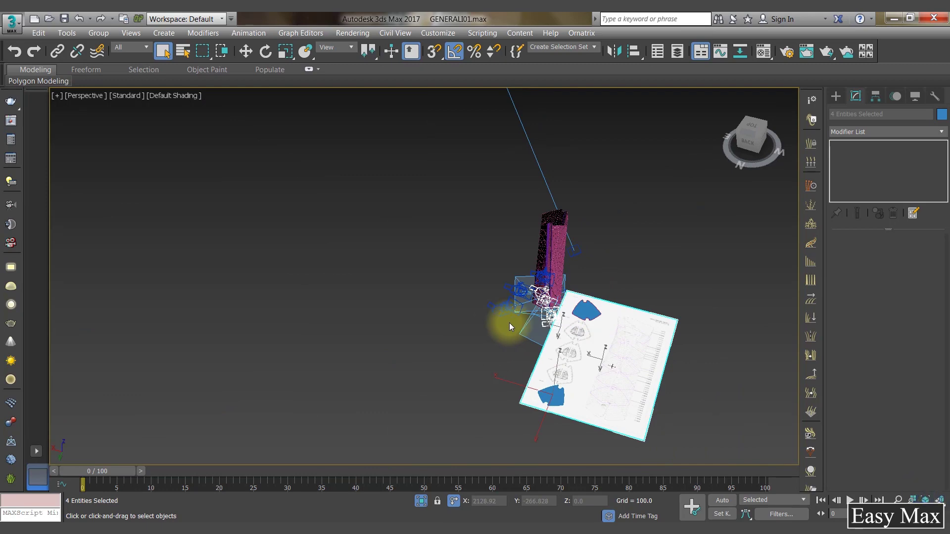
pyautogui.press('Delete')
pyautogui.click(500, 300)
pyautogui.press('Delete')
pyautogui.moveTo(611, 338); pyautogui.dragTo(583, 297)
pyautogui.press('Delete')
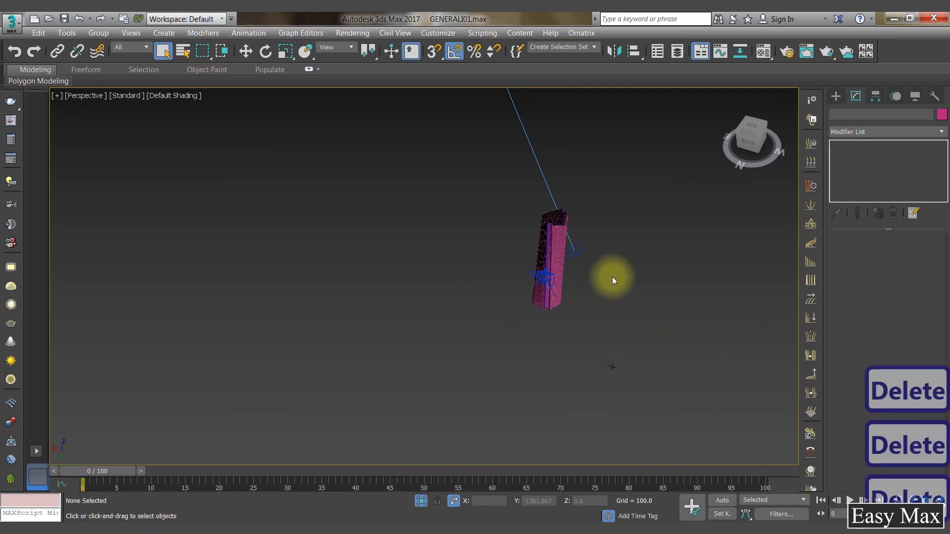
# Delete the remaining physical cameras above and next to the tower
pyautogui.moveTo(612, 277); pyautogui.dragTo(593, 305, button='middle')
pyautogui.scroll(3, 571, 294)
pyautogui.click(546, 265)
pyautogui.press('Delete')
pyautogui.click(489, 317)
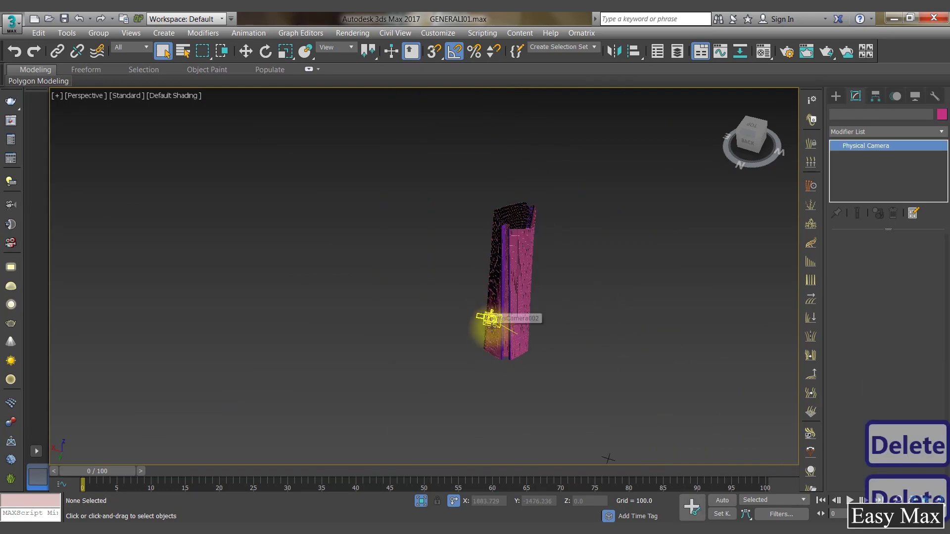
pyautogui.press('Delete')
# Set the viewport shading to Clay and examine the tower's overall form and facade from several angles
pyautogui.keyDown('alt'); pyautogui.moveTo(532, 341); pyautogui.dragTo(518, 326, button='middle'); pyautogui.keyUp('alt')
pyautogui.scroll(10, 518, 326)
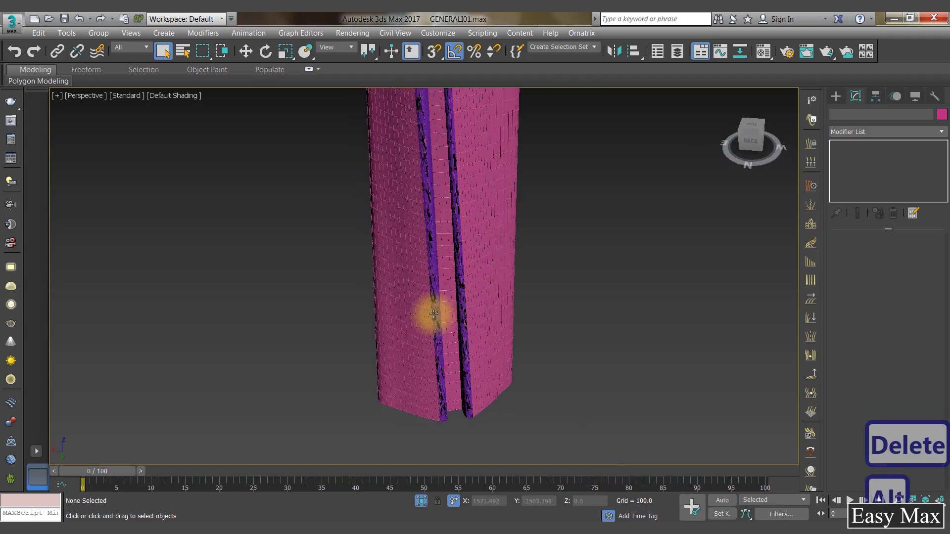
pyautogui.click(165, 99)
pyautogui.click(181, 165)
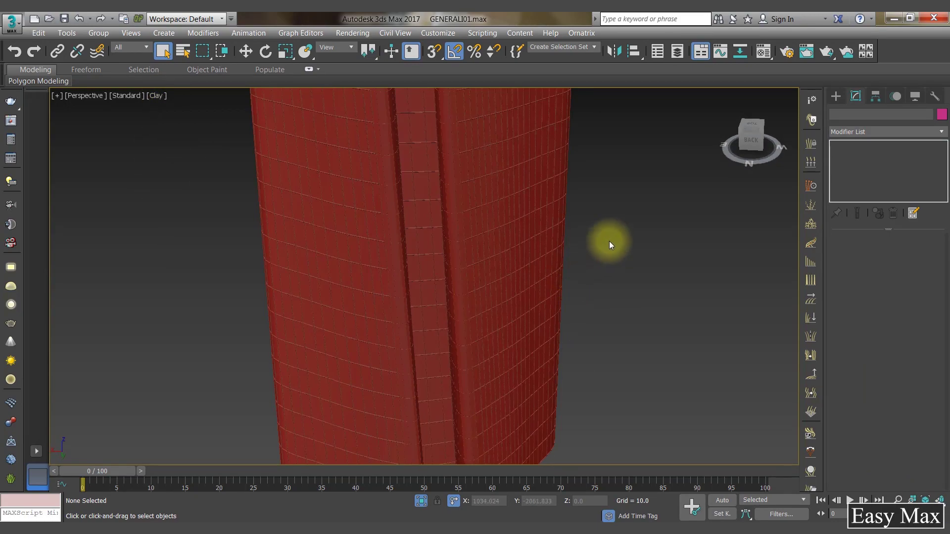
pyautogui.moveTo(610, 242)
pyautogui.keyDown('alt'); pyautogui.mouseDown(button='middle')
pyautogui.moveTo(640, 222)
pyautogui.moveTo(633, 203)
pyautogui.moveTo(599, 189)
pyautogui.moveTo(539, 201)
pyautogui.moveTo(607, 244)
pyautogui.moveTo(604, 225)
pyautogui.mouseUp(button='middle'); pyautogui.keyUp('alt')
pyautogui.scroll(-5, 544, 203)
pyautogui.moveTo(604, 225); pyautogui.dragTo(532, 326, button='middle')
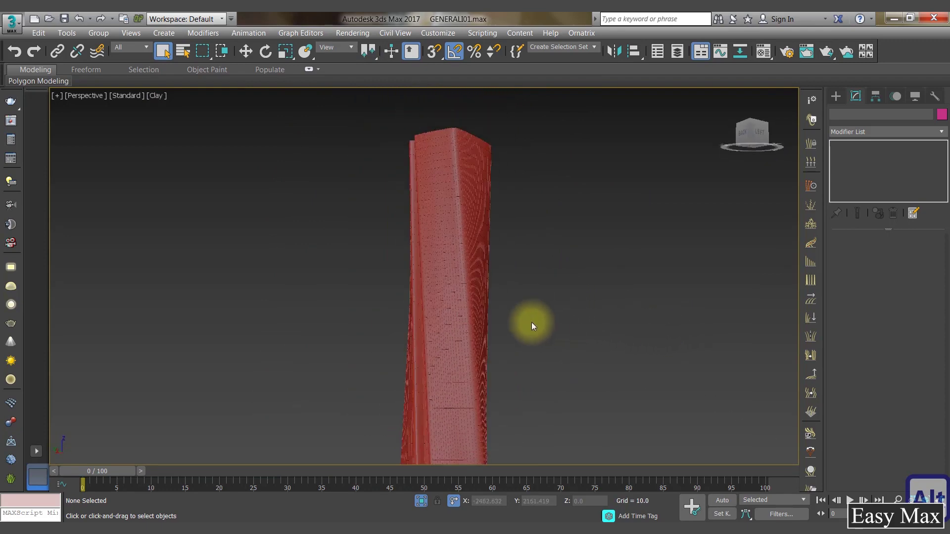
# Return the viewport to Default Shading and examine the facade lattice and strip seams up close
pyautogui.click(153, 97)
pyautogui.click(203, 100)
pyautogui.moveTo(308, 203)
pyautogui.keyDown('alt'); pyautogui.mouseDown(button='middle')
pyautogui.moveTo(526, 284)
pyautogui.moveTo(519, 347)
pyautogui.moveTo(562, 350)
pyautogui.mouseUp(button='middle'); pyautogui.keyUp('alt')
pyautogui.scroll(10, 462, 280)
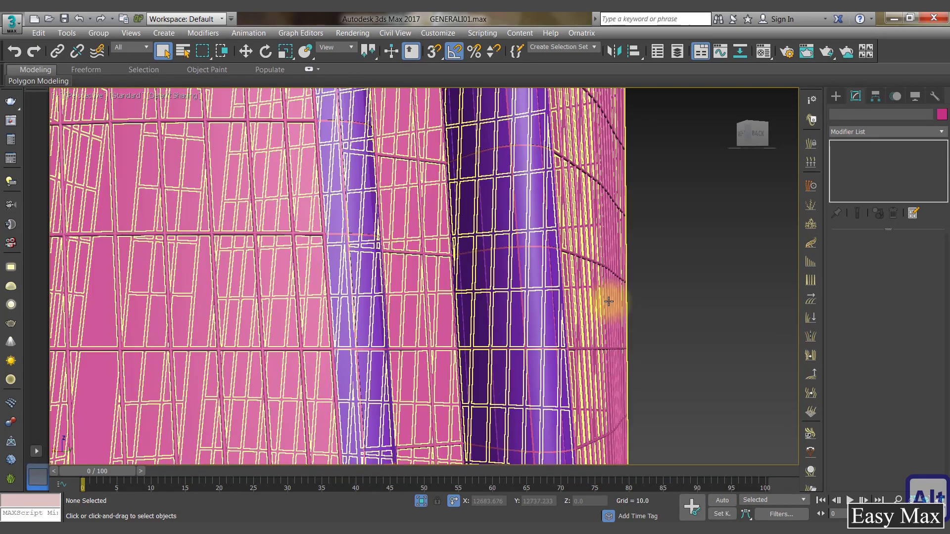
# Isolate the tower's outer surface shell from the rest of the scene
pyautogui.moveTo(708, 306); pyautogui.dragTo(579, 251, button='middle')
pyautogui.scroll(-5, 703, 284)
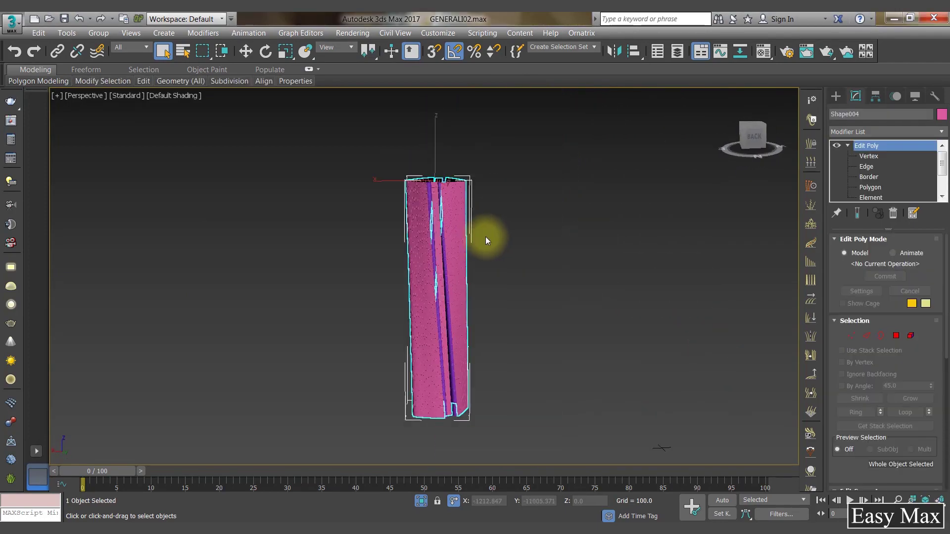
pyautogui.scroll(5, 440, 192)
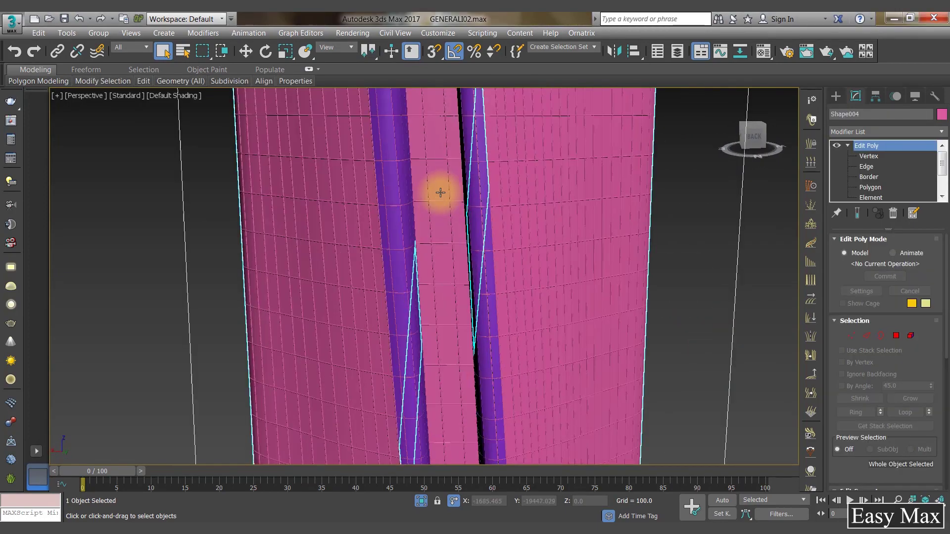
pyautogui.scroll(3, 440, 192)
pyautogui.click(420, 501)
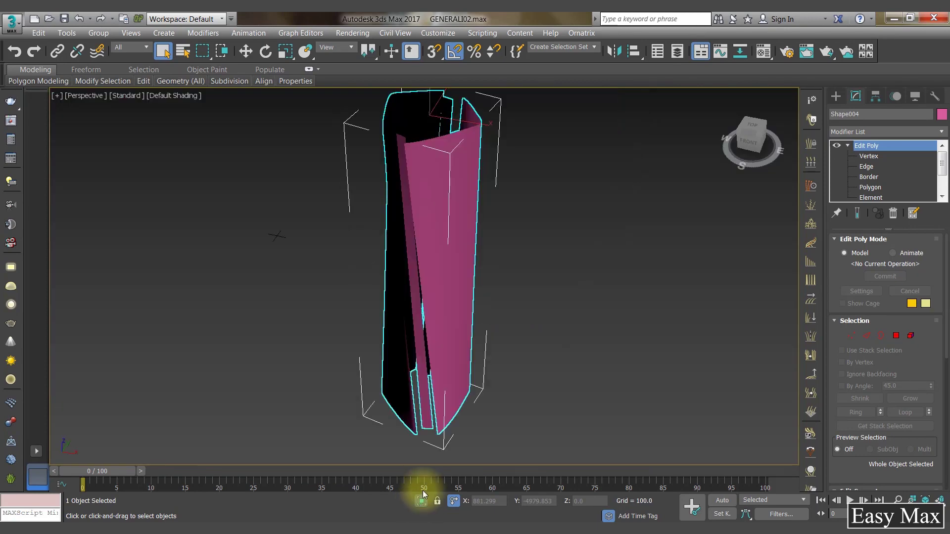
pyautogui.keyDown('alt'); pyautogui.moveTo(426, 307); pyautogui.dragTo(461, 314, button='middle'); pyautogui.keyUp('alt')
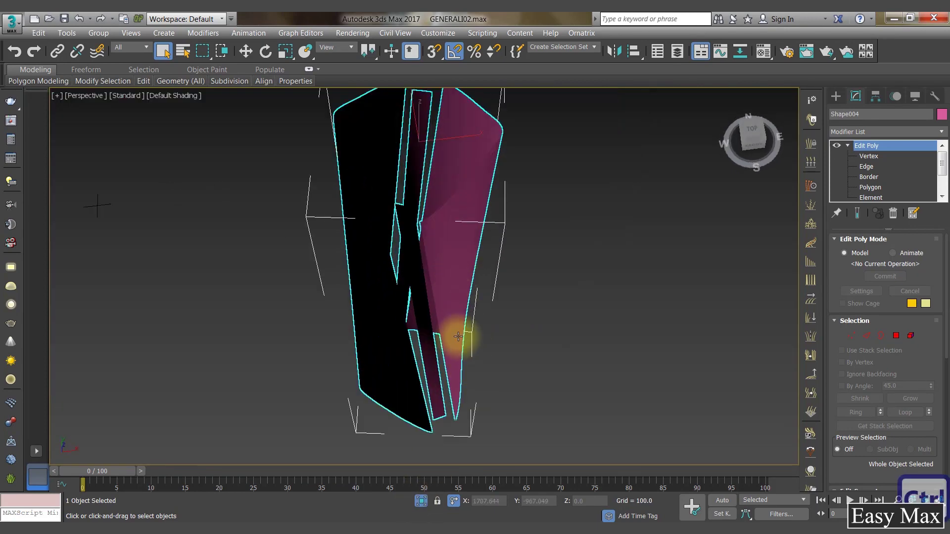
# Clone the isolated tower shell in place as an independent copy
pyautogui.hotkey('ctrl', 'c')
pyautogui.click(449, 258)
pyautogui.hotkey('ctrl', 'v')
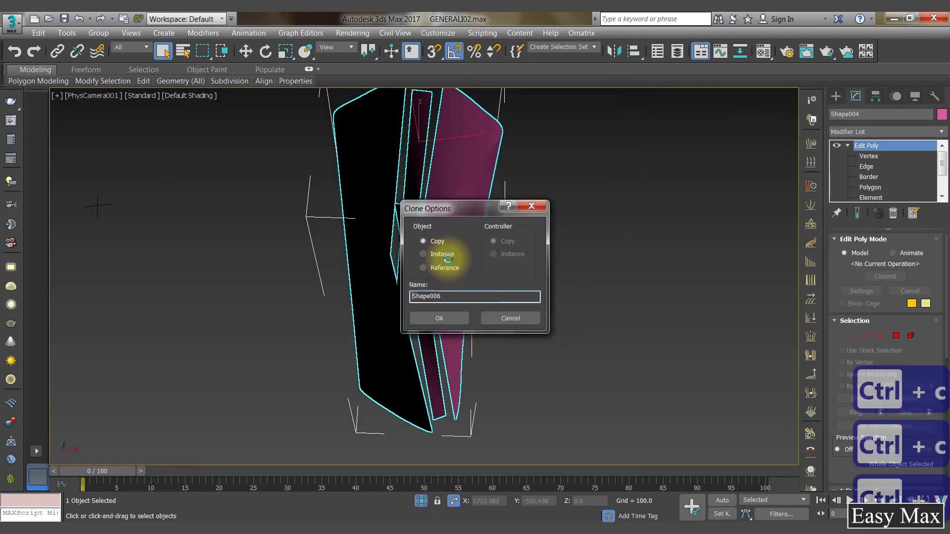
pyautogui.click(440, 318)
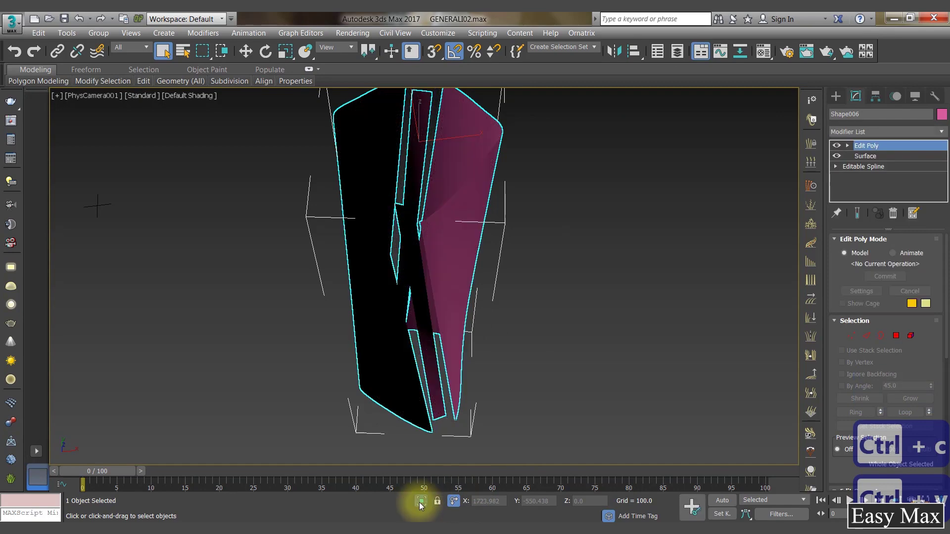
# Delete the Edit Poly modifier from the copied shell and add a fresh Edit Poly above Surface
pyautogui.rightClick(860, 148)
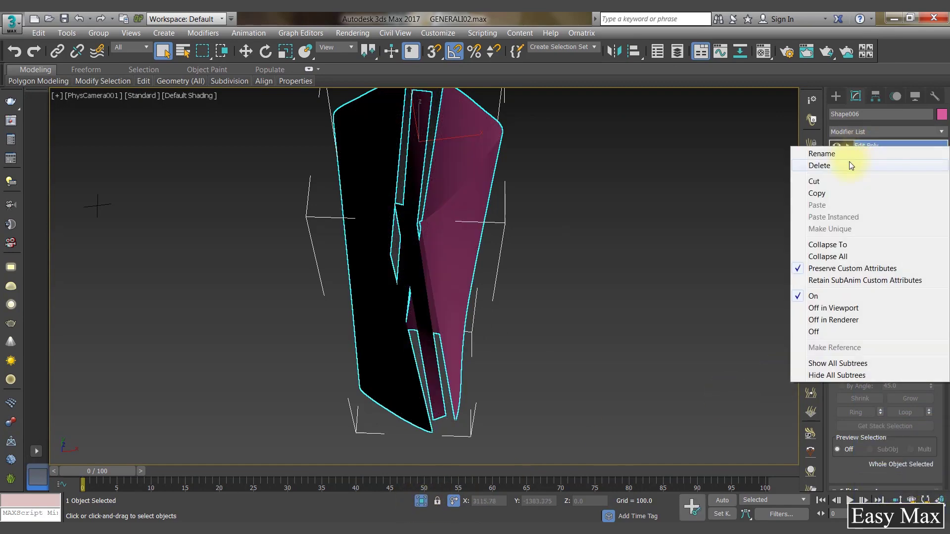
pyautogui.click(850, 163)
pyautogui.moveTo(556, 234); pyautogui.dragTo(584, 306, button='middle')
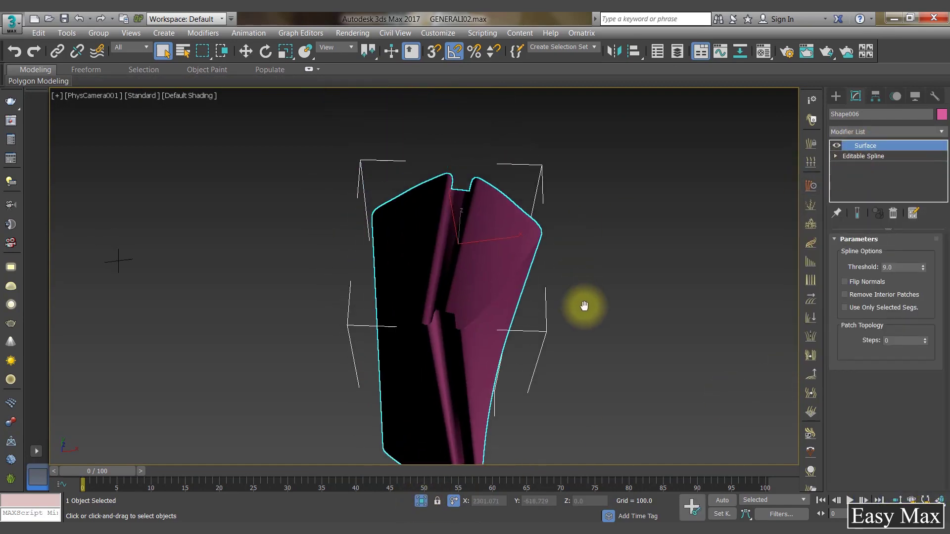
pyautogui.click(860, 132)
pyautogui.press('e')
pyautogui.click(868, 176)
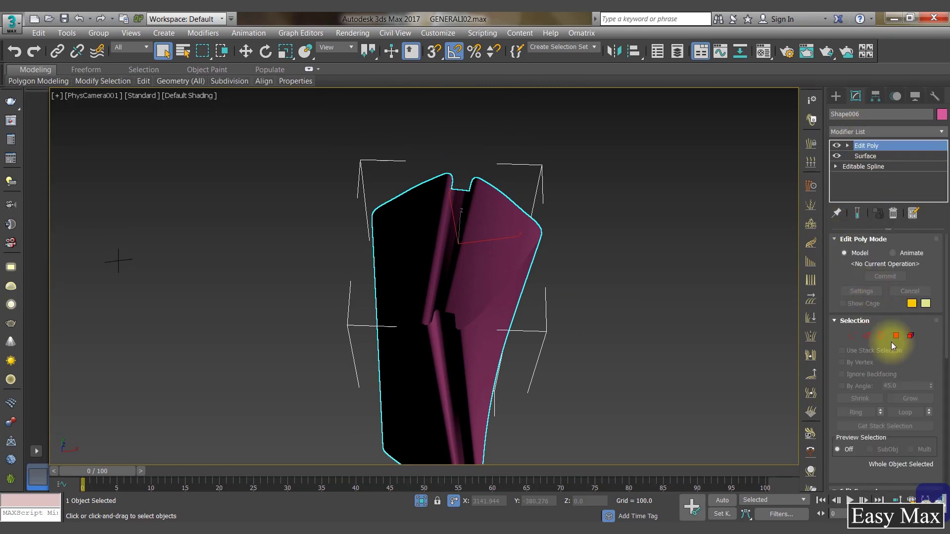
# Cap the open borders at the upper and lower ends of the copied shell
pyautogui.click(881, 336)
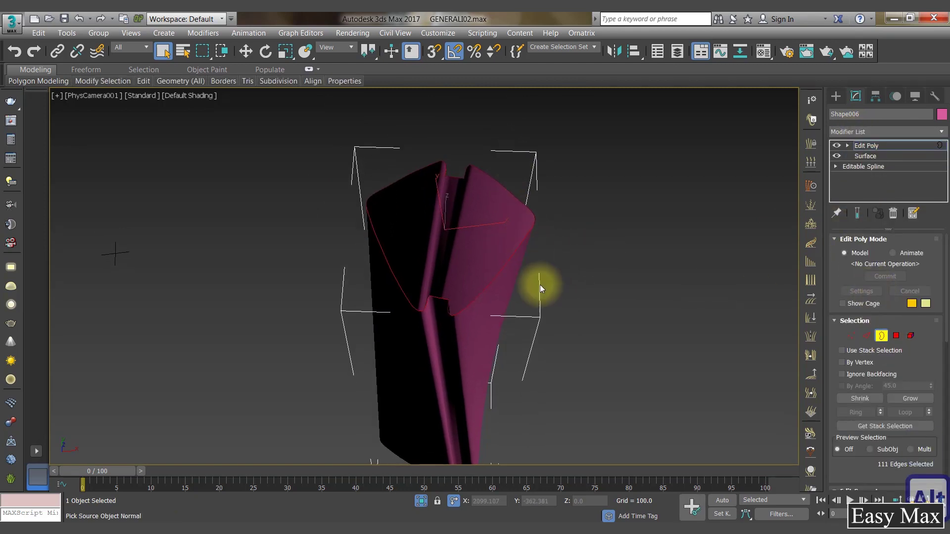
pyautogui.press('p')
pyautogui.moveTo(470, 298); pyautogui.dragTo(456, 85, button='middle')
pyautogui.scroll(-5, 435, 201)
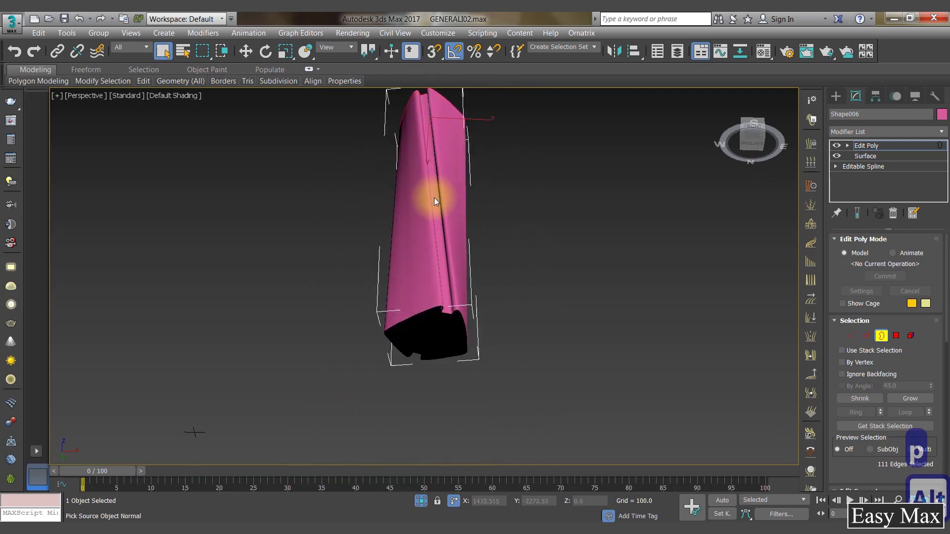
pyautogui.keyDown('ctrl'); pyautogui.click(437, 305); pyautogui.keyUp('ctrl')
pyautogui.rightClick(433, 301)
pyautogui.click(414, 338)
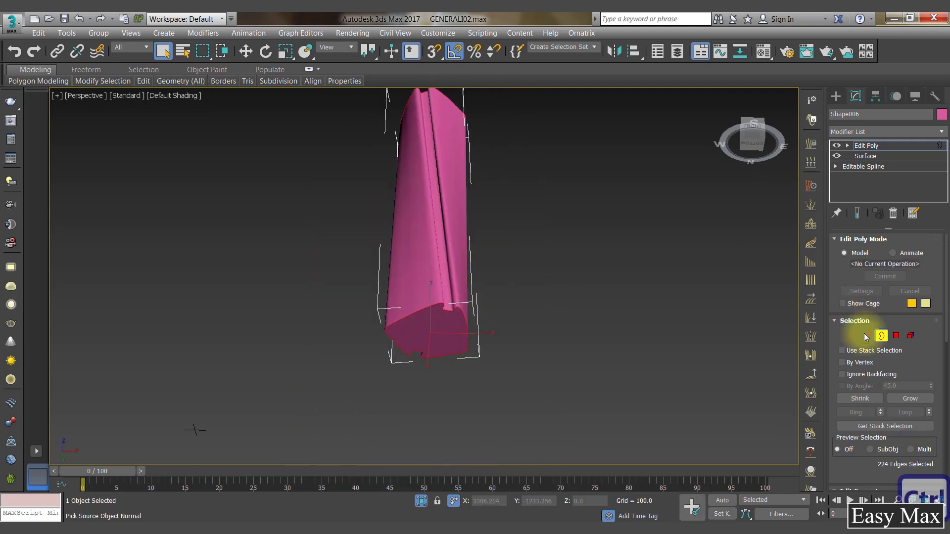
# Select the two end-cap polygons, invert the selection and delete the side polygons of the copied shell
pyautogui.keyDown('alt'); pyautogui.moveTo(532, 273); pyautogui.dragTo(520, 255, button='middle'); pyautogui.keyUp('alt')
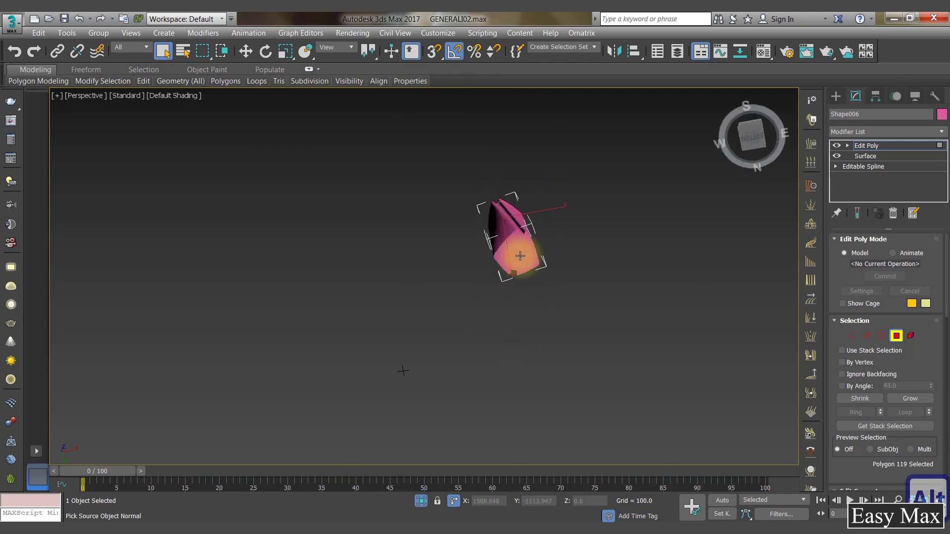
pyautogui.keyDown('alt'); pyautogui.moveTo(578, 208); pyautogui.dragTo(497, 292, button='middle'); pyautogui.keyUp('alt')
pyautogui.hotkey('ctrl', 'i')
pyautogui.press('Delete')
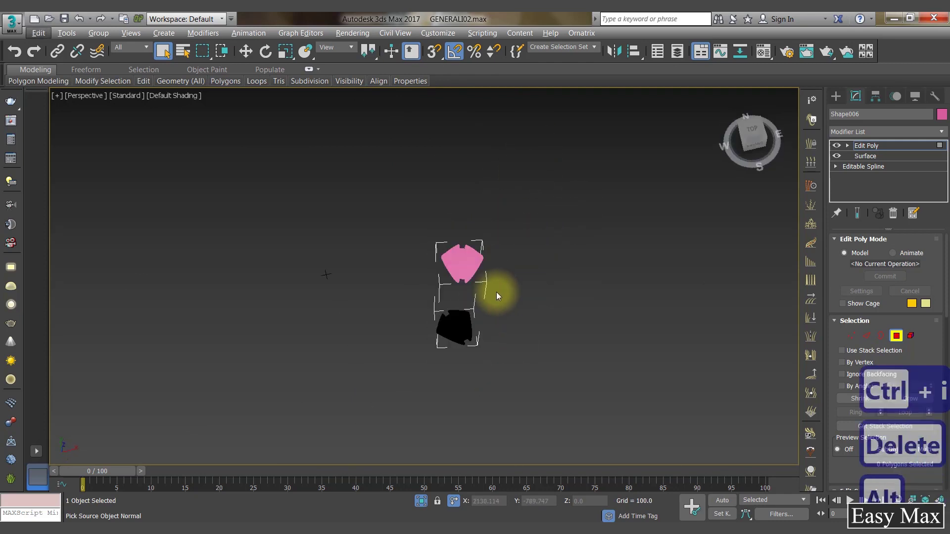
pyautogui.scroll(3, 496, 292)
# End the isolation to bring back the full tower and leave polygon editing on the end caps
pyautogui.click(421, 501)
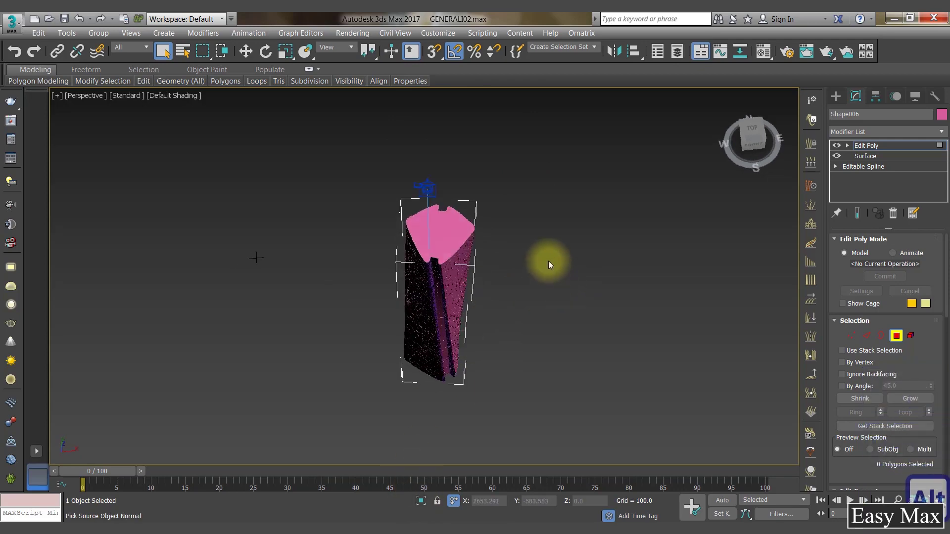
pyautogui.keyDown('alt'); pyautogui.moveTo(548, 260); pyautogui.dragTo(504, 247, button='middle'); pyautogui.keyUp('alt')
pyautogui.keyDown('alt'); pyautogui.moveTo(503, 246); pyautogui.dragTo(473, 265, button='middle'); pyautogui.keyUp('alt')
pyautogui.scroll(4, 480, 254)
pyautogui.scroll(-4, 490, 253)
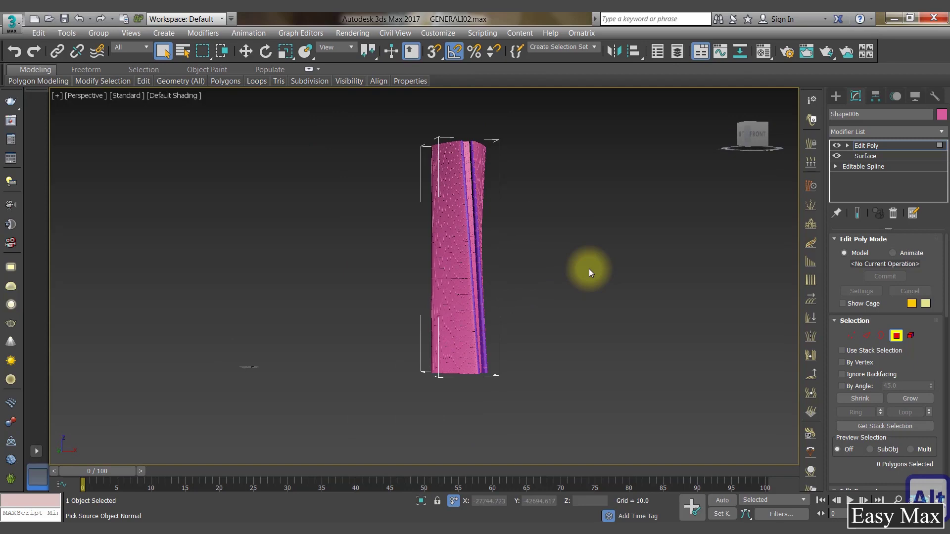
pyautogui.click(896, 336)
pyautogui.moveTo(538, 283)
pyautogui.keyDown('alt'); pyautogui.mouseDown(button='middle')
pyautogui.moveTo(526, 322)
pyautogui.moveTo(532, 296)
pyautogui.mouseUp(button='middle'); pyautogui.keyUp('alt')
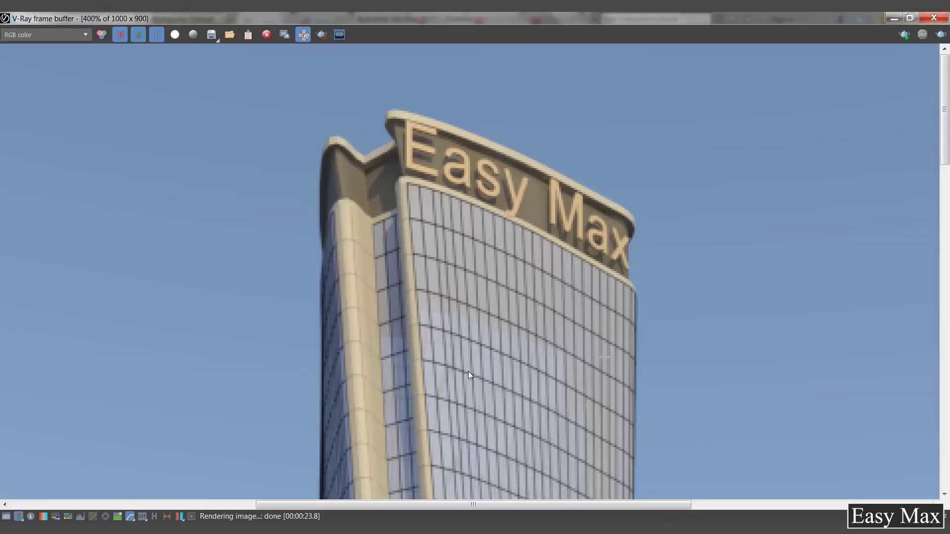
# Examine the rendered tower's facade at 400% from the crown to the base, and return the render to 100%
pyautogui.moveTo(467, 371); pyautogui.dragTo(468, 277, button='middle')
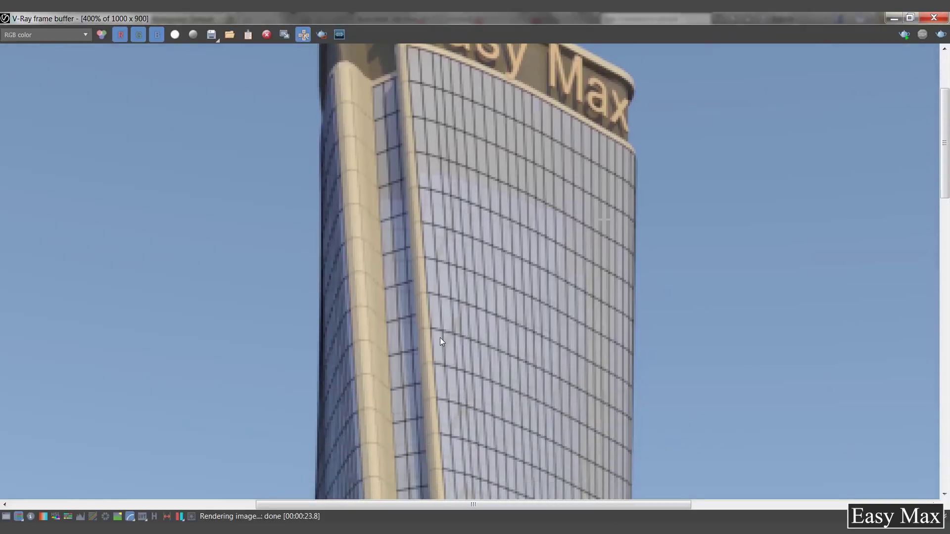
pyautogui.moveTo(460, 417); pyautogui.dragTo(470, 268, button='middle')
pyautogui.moveTo(502, 428); pyautogui.dragTo(497, 232, button='middle')
pyautogui.moveTo(497, 410); pyautogui.dragTo(494, 238, button='middle')
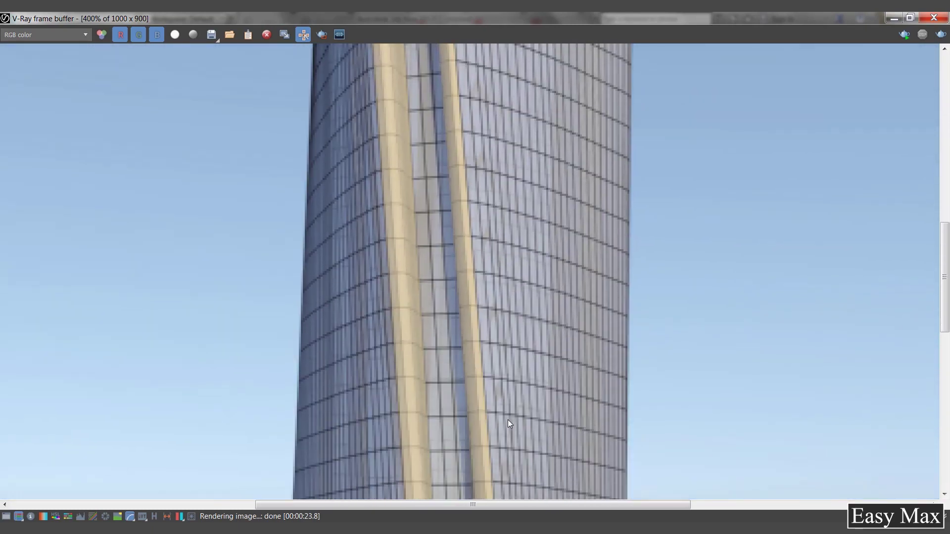
pyautogui.moveTo(508, 419); pyautogui.dragTo(495, 271, button='middle')
pyautogui.moveTo(501, 378); pyautogui.dragTo(499, 137, button='middle')
pyautogui.moveTo(509, 406); pyautogui.dragTo(509, 203, button='middle')
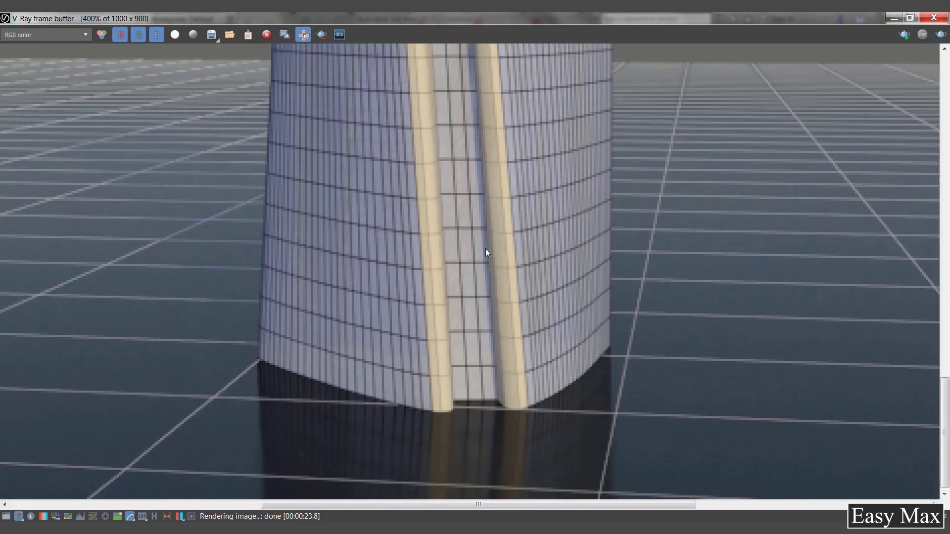
pyautogui.doubleClick(485, 248)
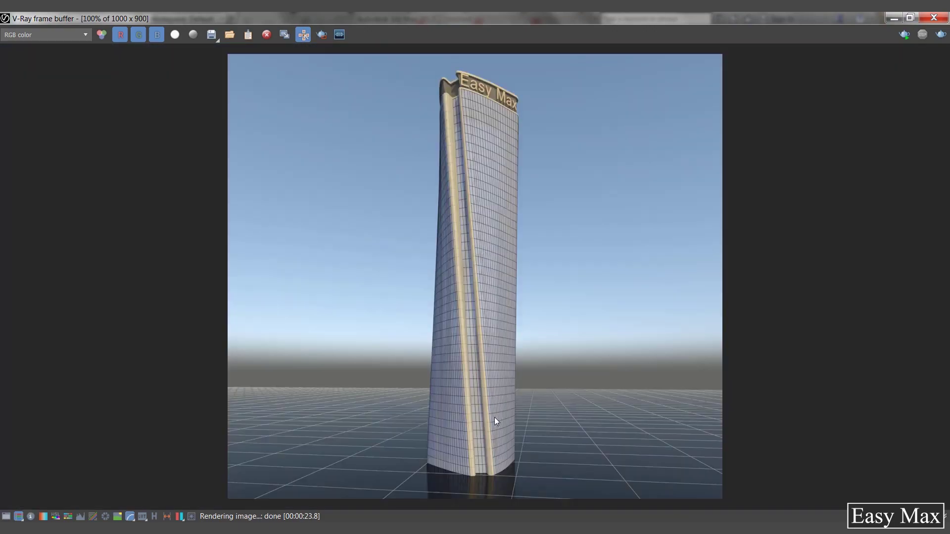